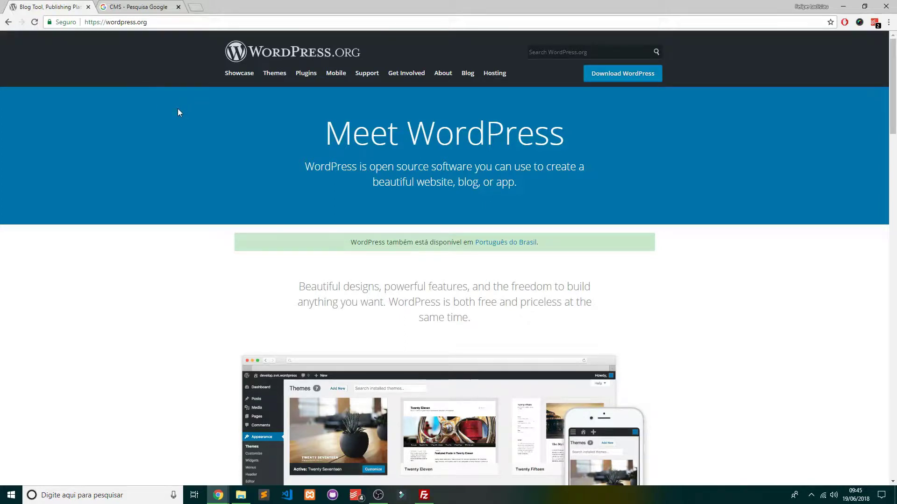
Highlight the word WordPress in the 'Meet WordPress' heading on WordPress.org
double_click(418, 125)
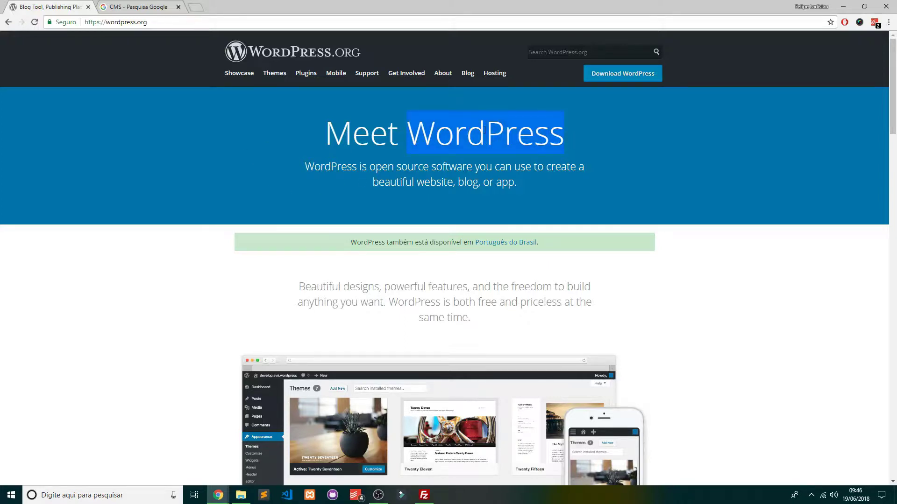
click(486, 131)
drag(487, 131, 541, 127)
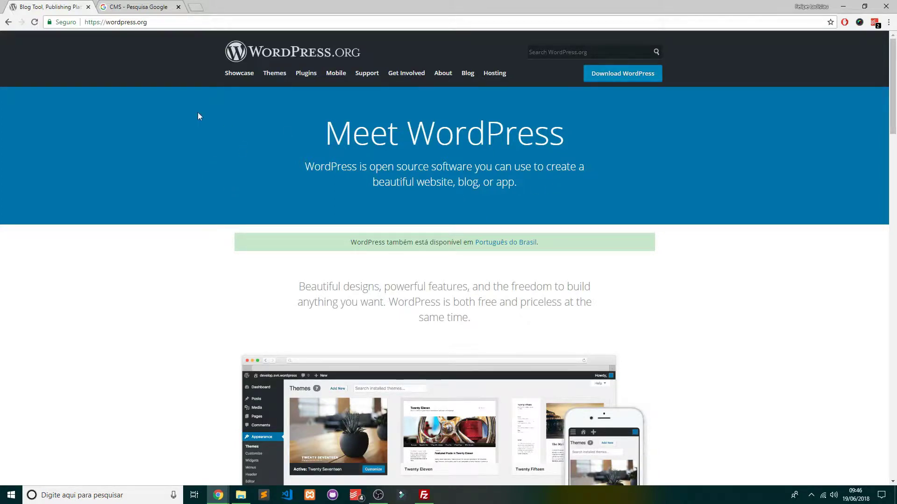
Switch to the CMS Google results and highlight the Content Management System definition and its Portuguese term
click(136, 5)
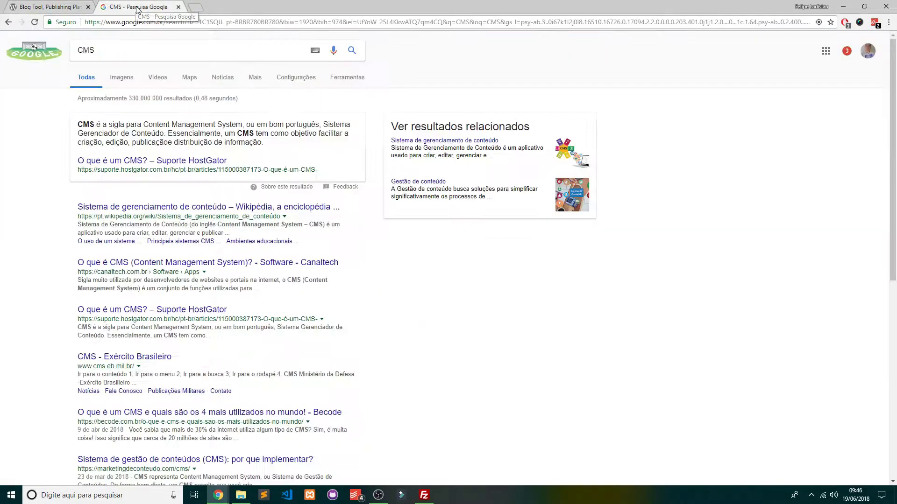
double_click(84, 124)
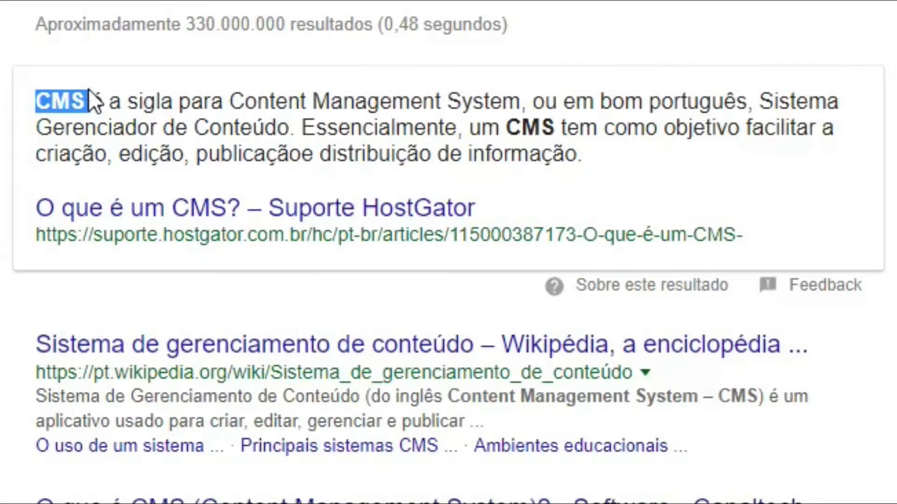
drag(229, 100, 522, 101)
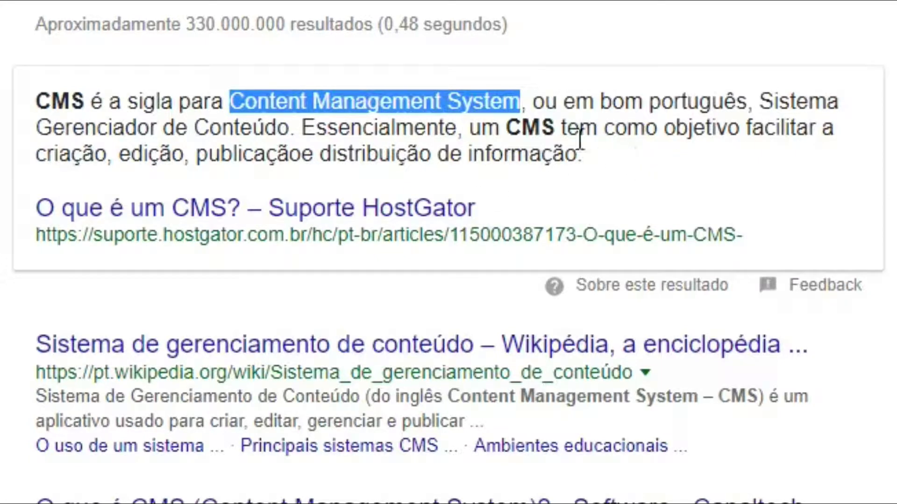
drag(807, 99, 289, 127)
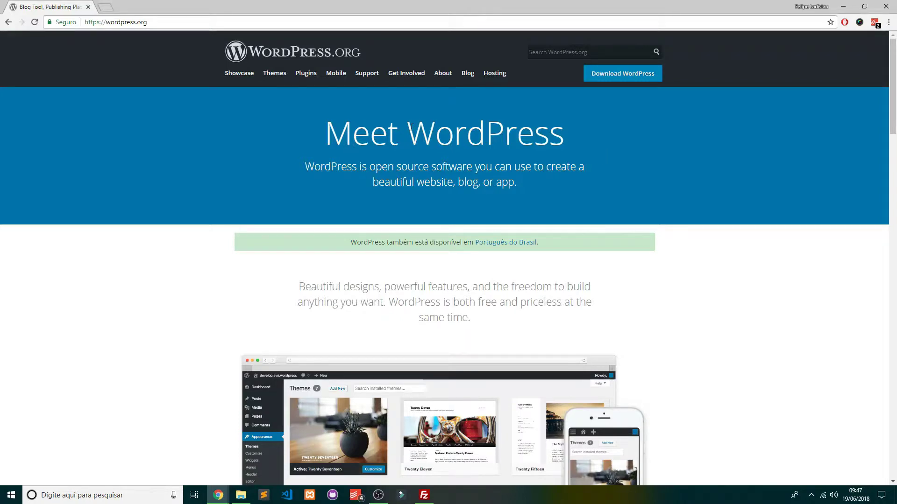
click(107, 8)
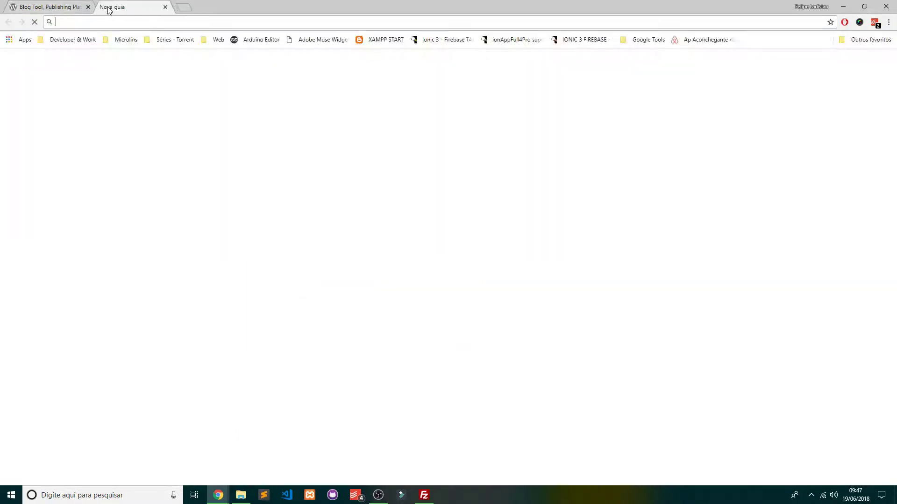
text(blogger)
key(Return)
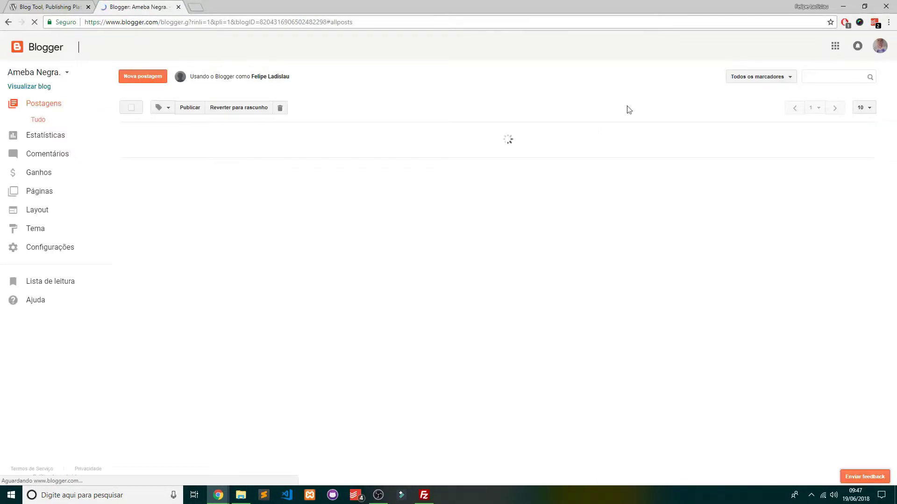
click(579, 67)
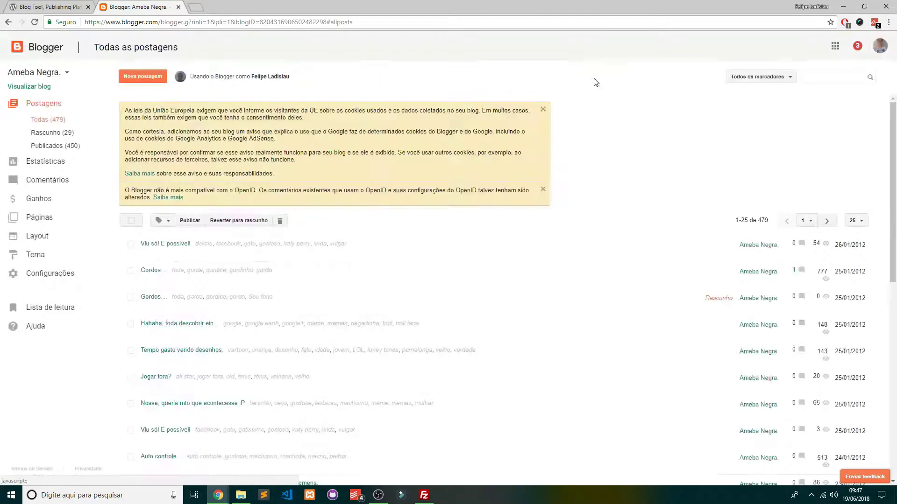
key(ctrl+shift+Tab)
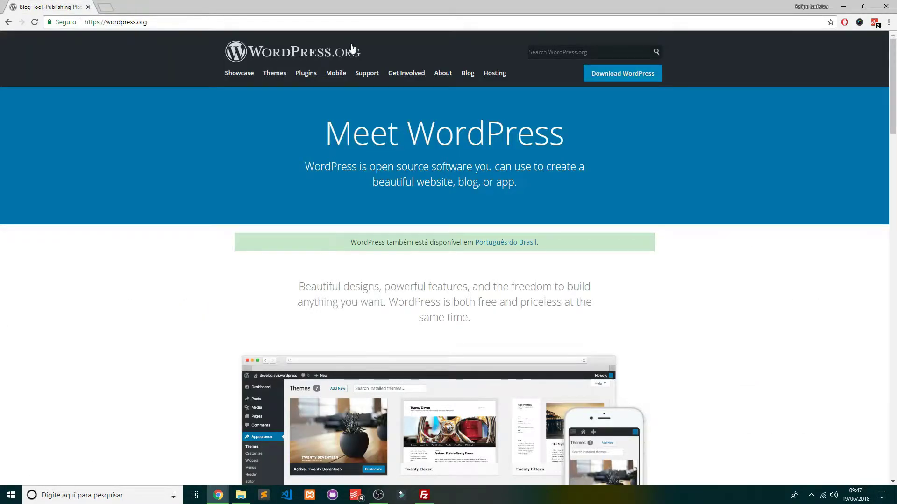
key(ctrl+shift+n)
text(blogger.com)
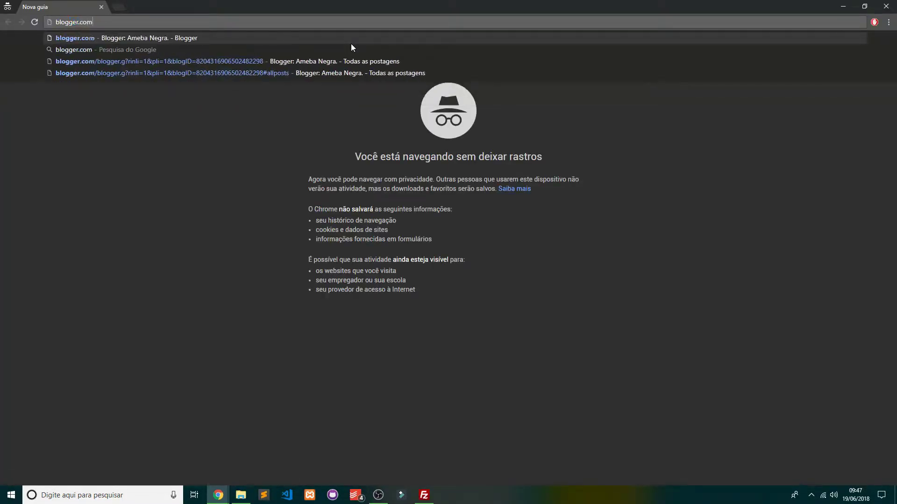
key(Return)
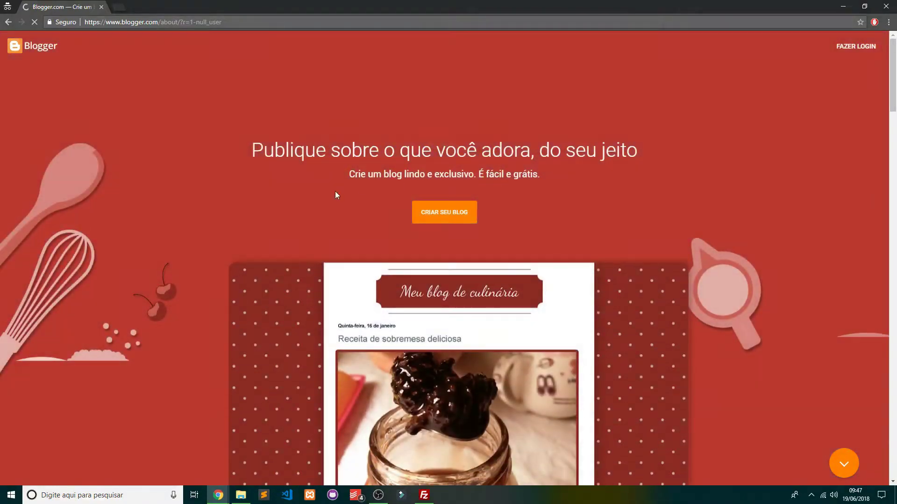
scroll(335, 195, down, 5)
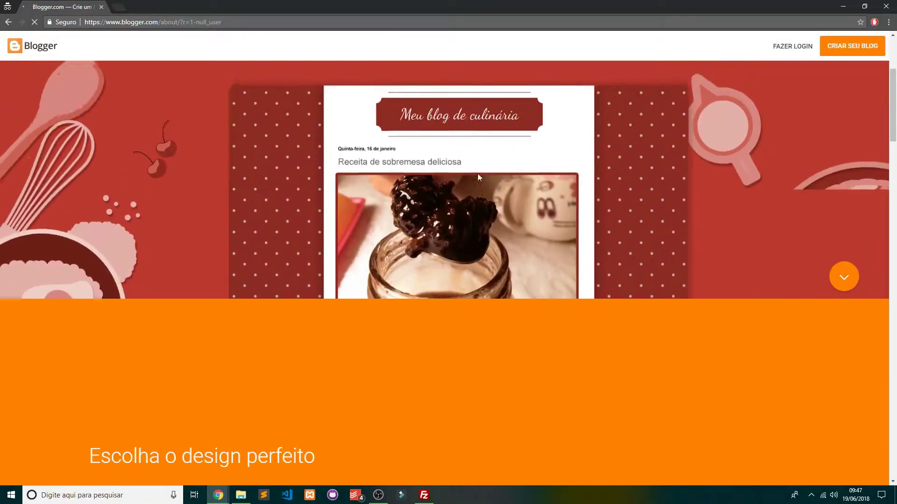
scroll(402, 192, up, 2)
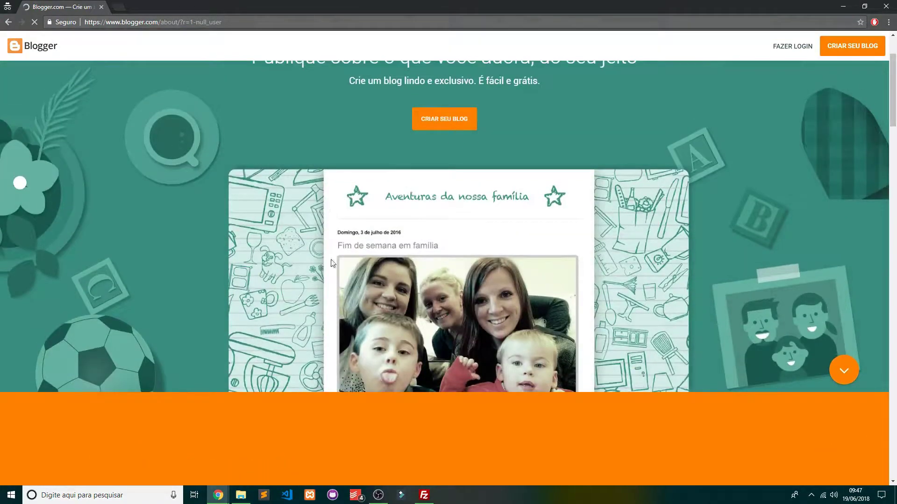
scroll(576, 312, down, 8)
scroll(576, 299, down, 6)
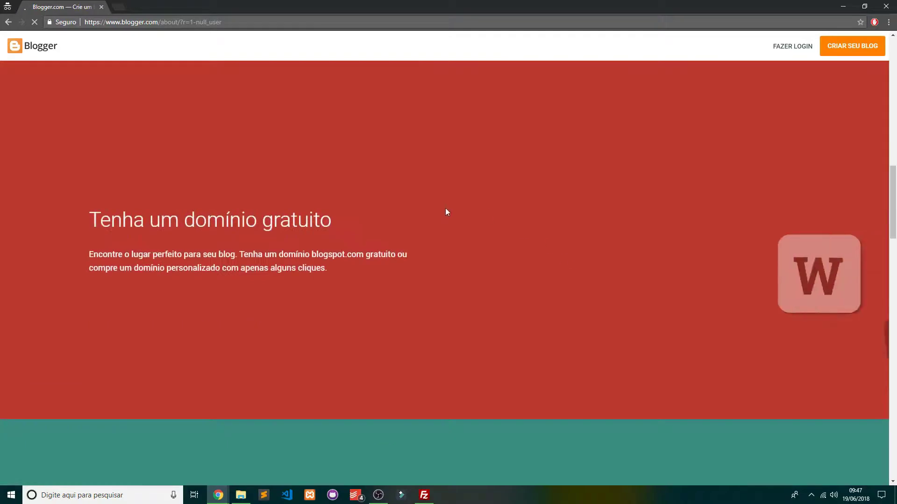
scroll(455, 215, up, 12)
scroll(533, 223, up, 2)
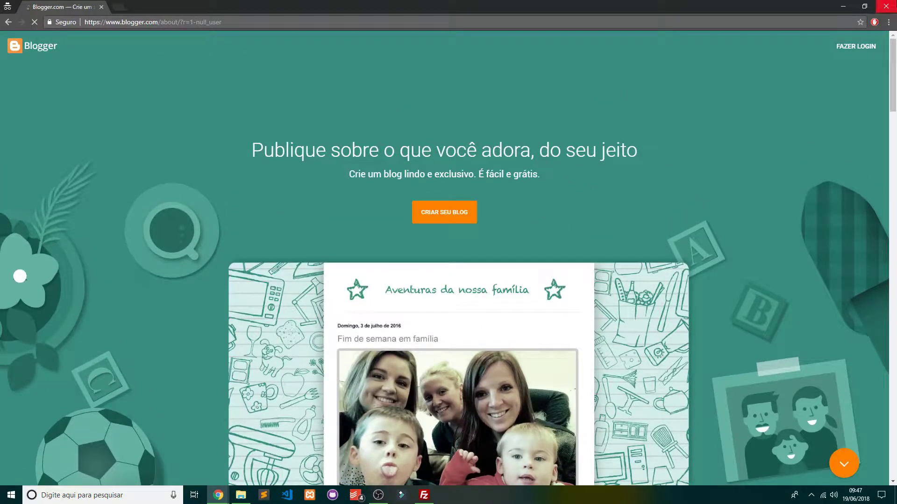
click(884, 5)
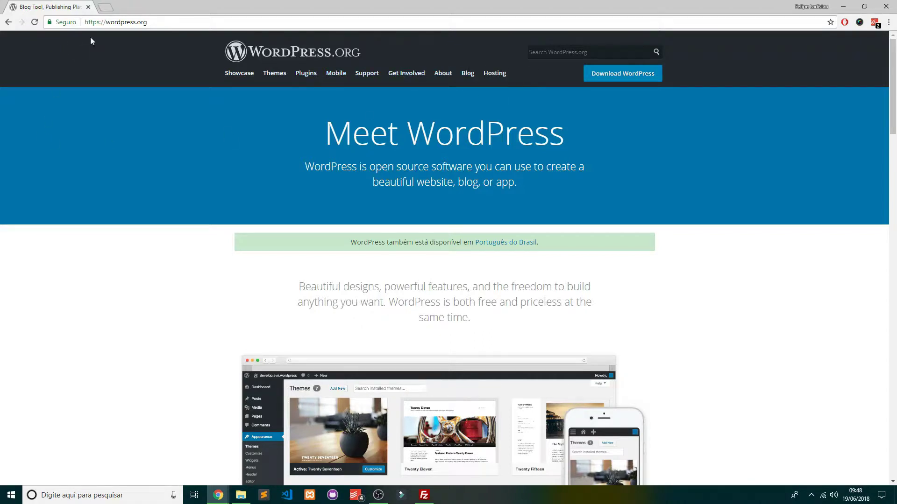
Add 'br.' to the WordPress.org address to load the Brazilian site, then show the Aula Wordpress folder
triple_click(117, 22)
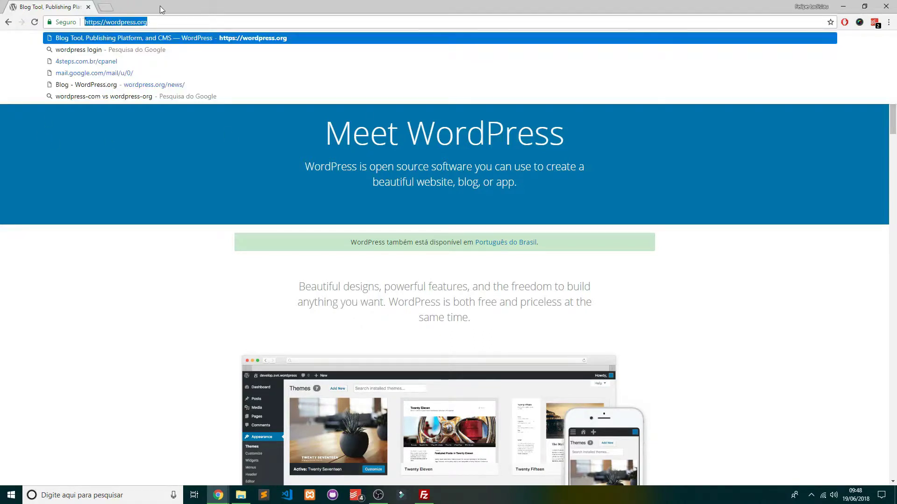
key(Left)
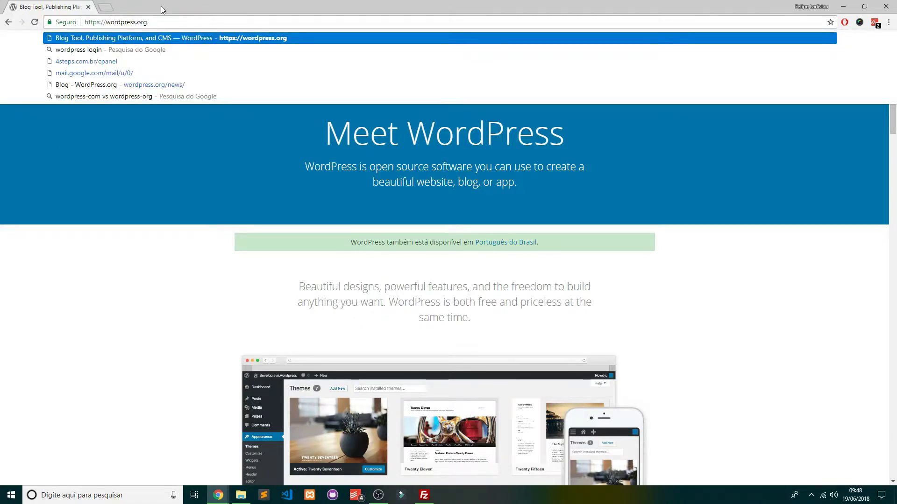
text(br.)
key(Return)
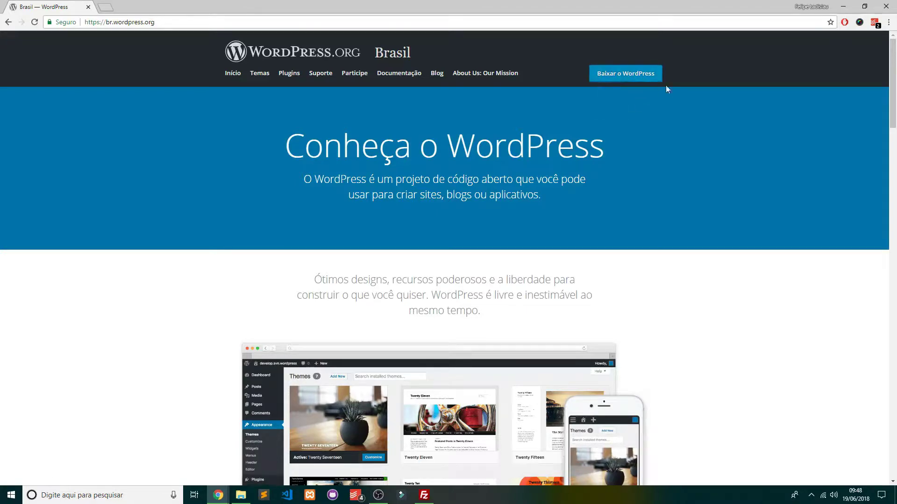
click(240, 495)
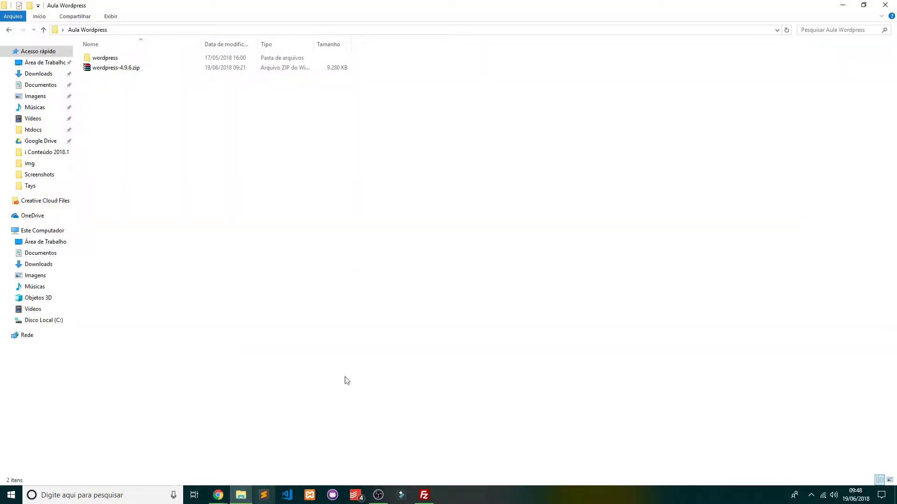
Restore the Explorer window and select the wordpress folder and wordpress-4.9.6.zip
double_click(461, 5)
click(299, 117)
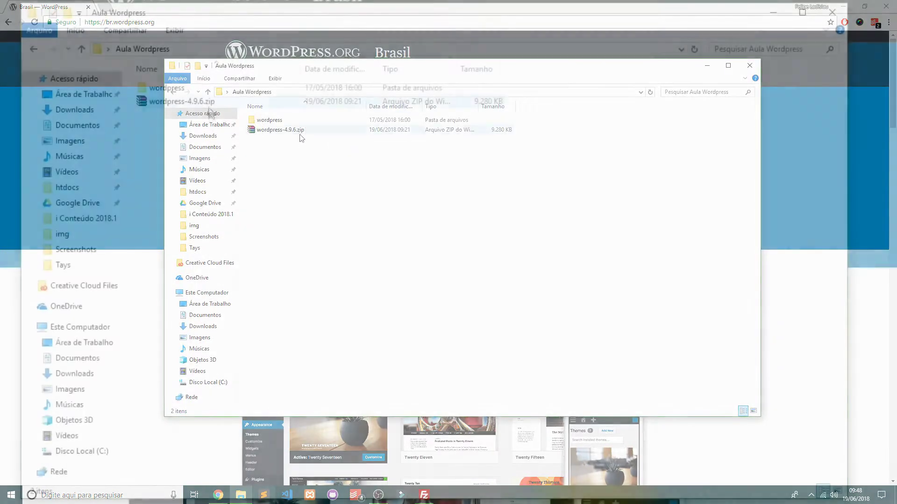
ctrl+scroll(287, 163, up, 5)
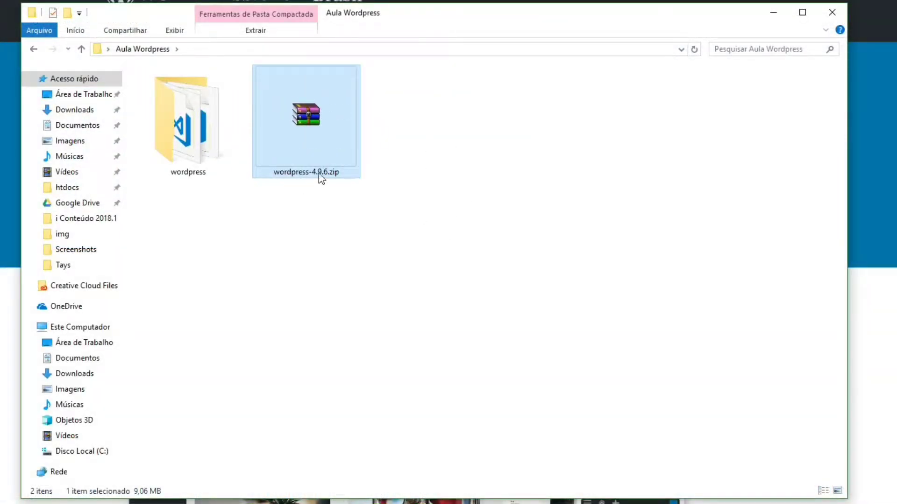
click(510, 164)
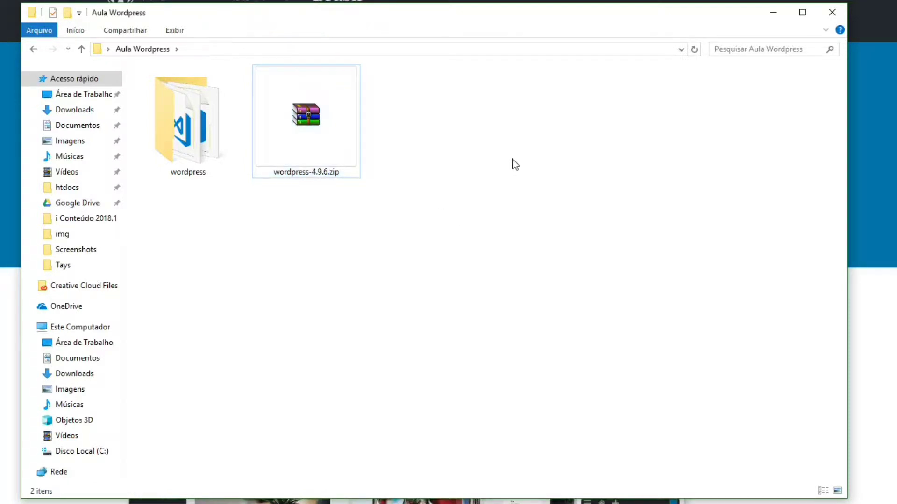
drag(510, 164, 173, 79)
click(534, 230)
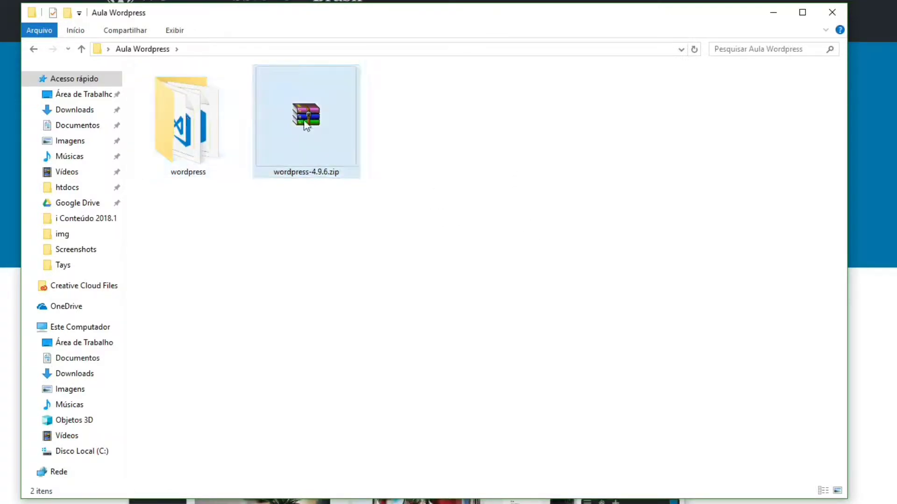
Open the wordpress folder, select all 19 files, then switch away from Explorer
double_click(221, 138)
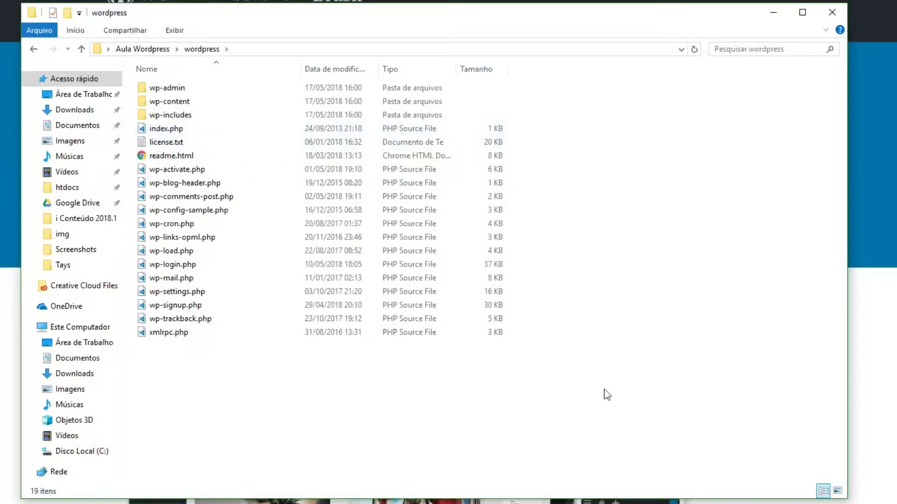
drag(606, 392, 196, 60)
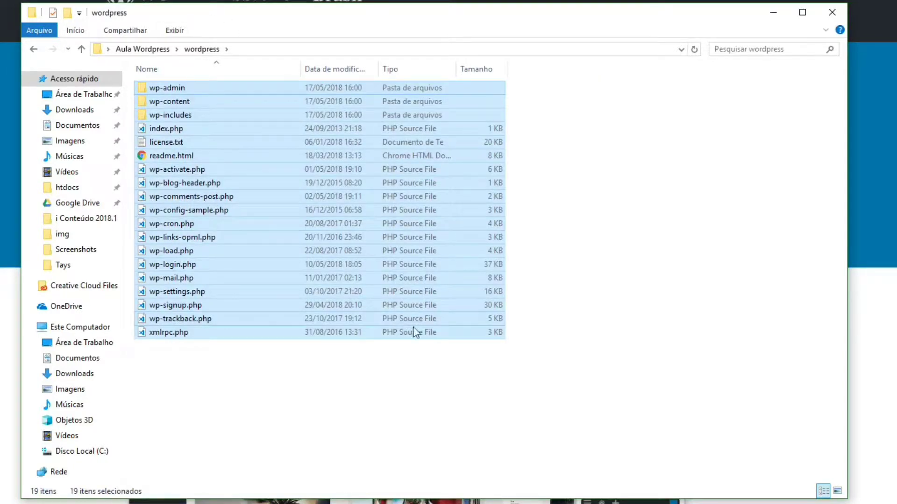
drag(605, 413, 131, 73)
drag(602, 391, 125, 76)
key(alt+Tab)
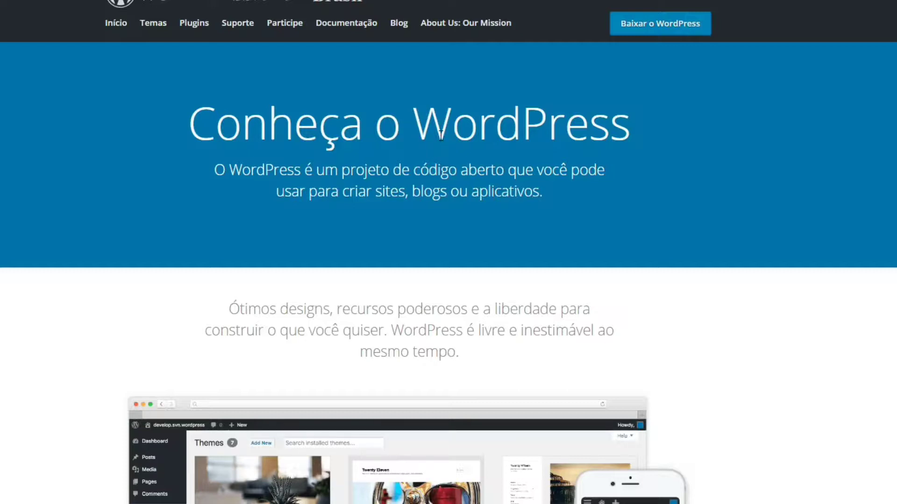
Navigate from the Desktop through 4 Steps, Modelos and Sites e hotsites into Site temporário
key(super+e)
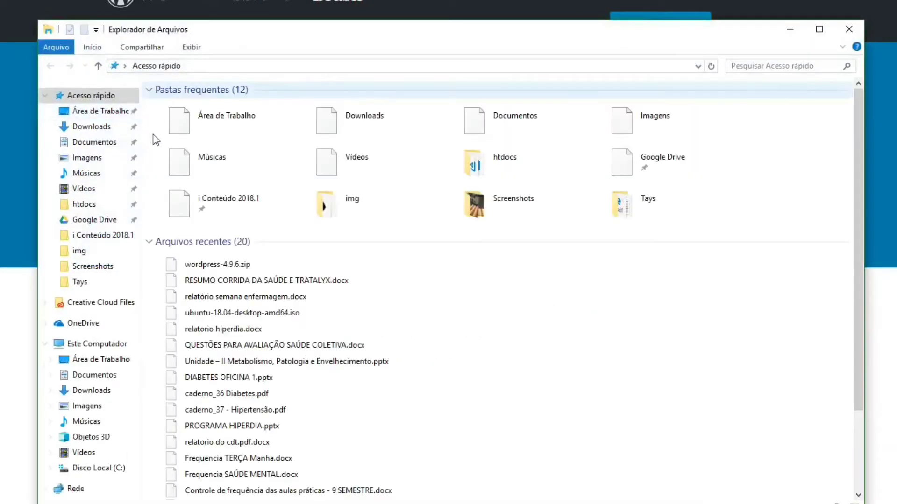
click(98, 115)
double_click(170, 124)
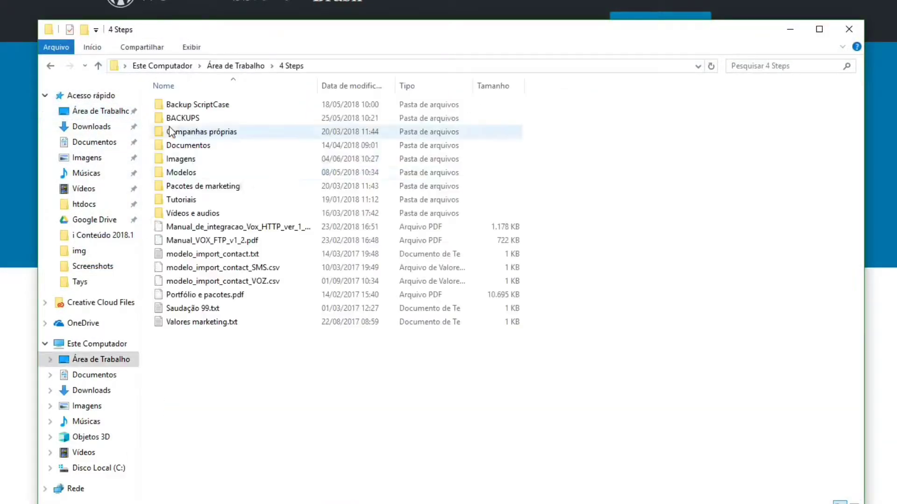
double_click(199, 173)
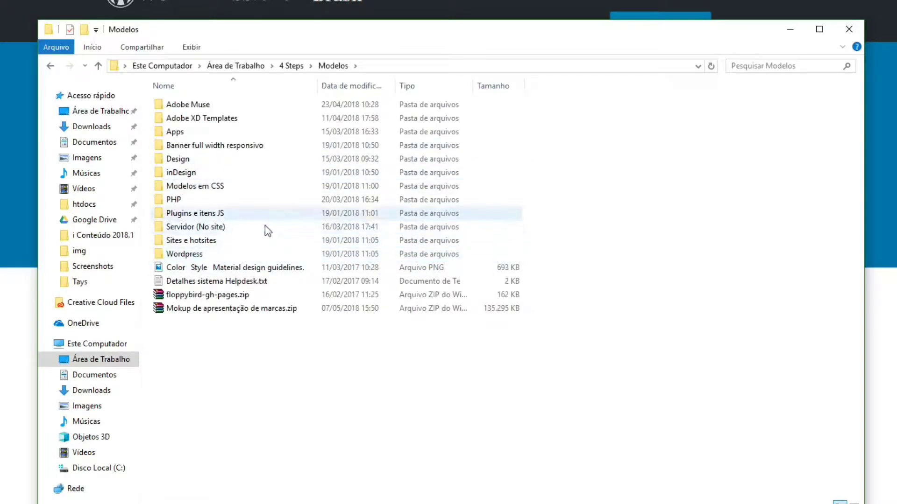
double_click(229, 241)
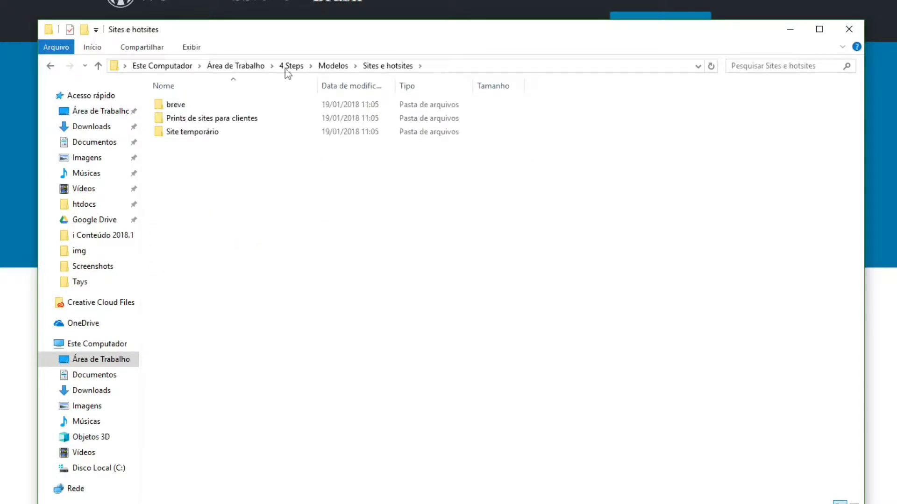
double_click(203, 105)
key(BackSpace)
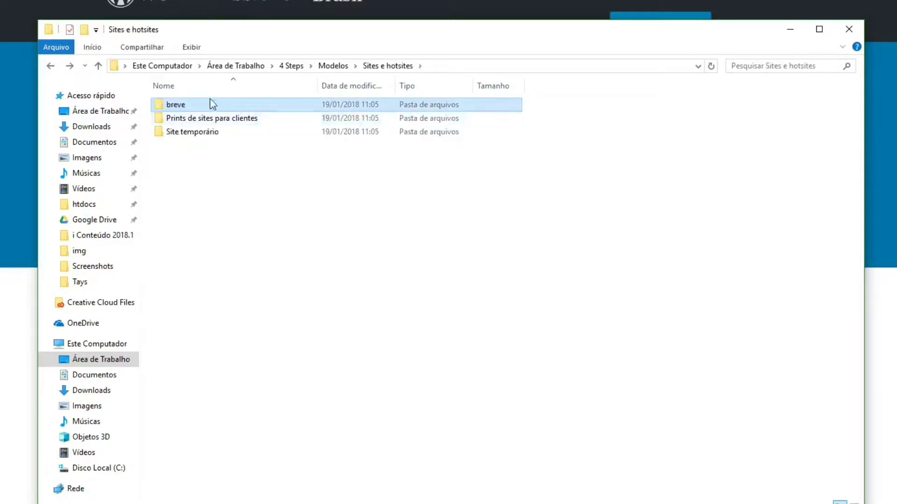
double_click(230, 134)
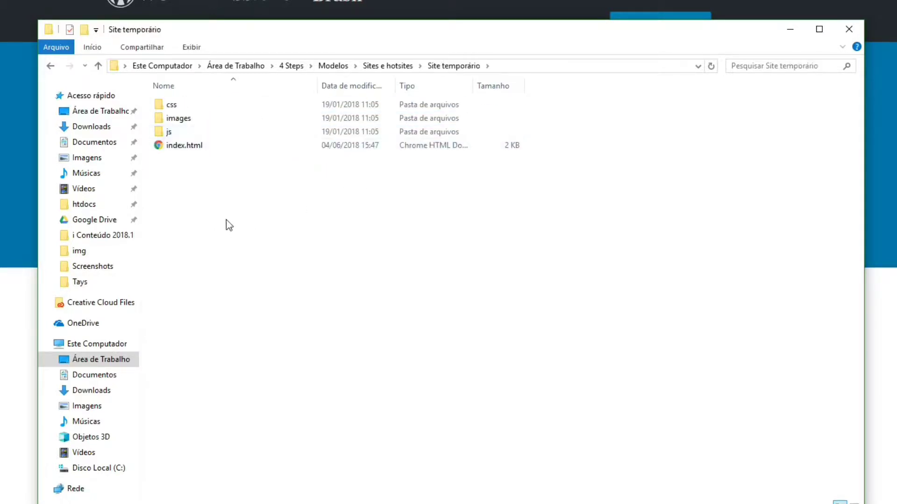
Reposition the folder window and select index.html and the css, images and js folders in turn
drag(547, 37, 544, 7)
scroll(511, 214, up, 3)
scroll(498, 187, down, 3)
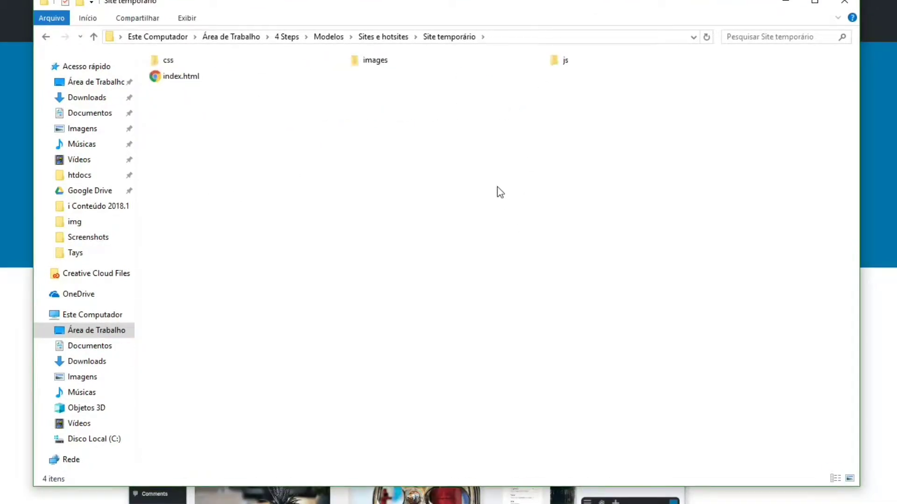
click(192, 120)
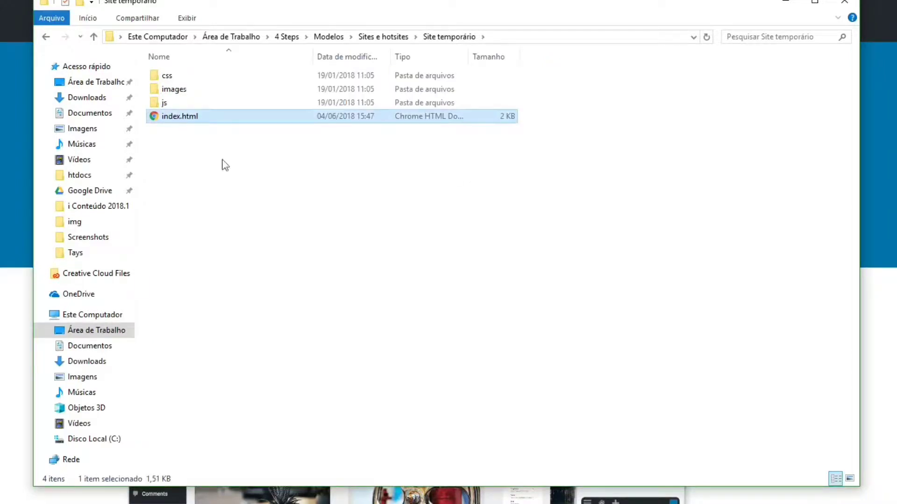
click(184, 77)
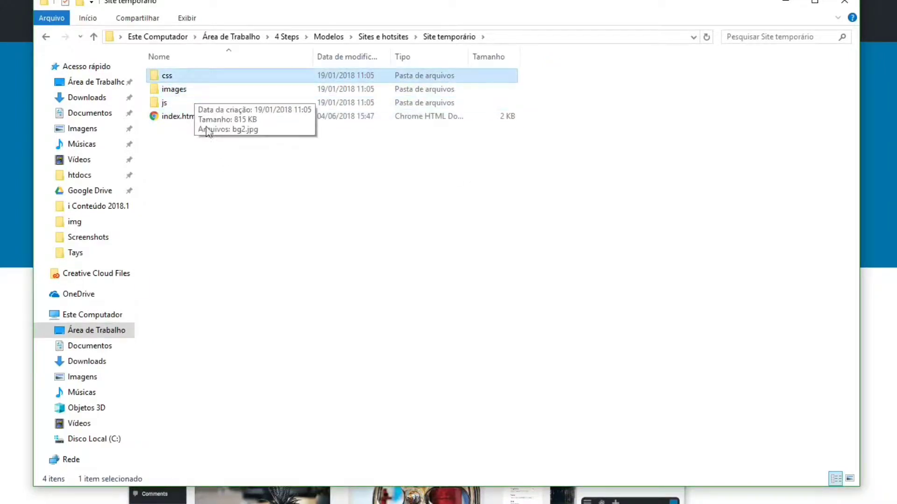
click(201, 89)
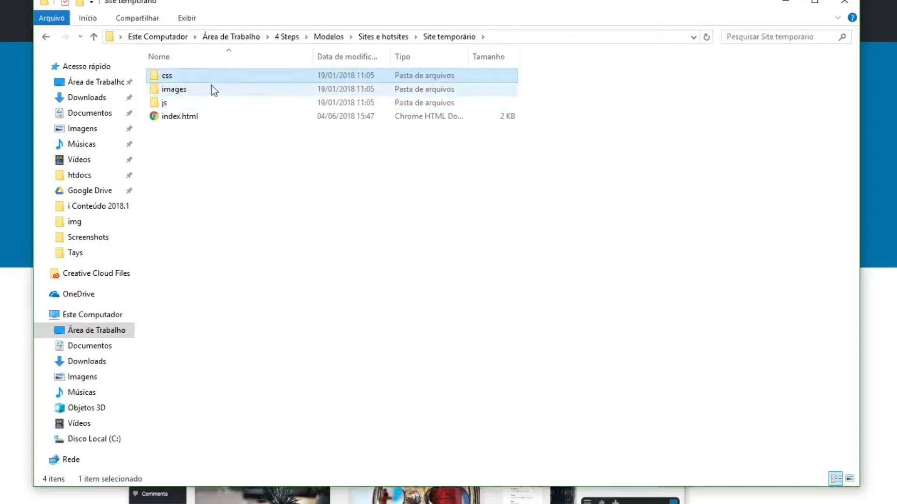
click(208, 103)
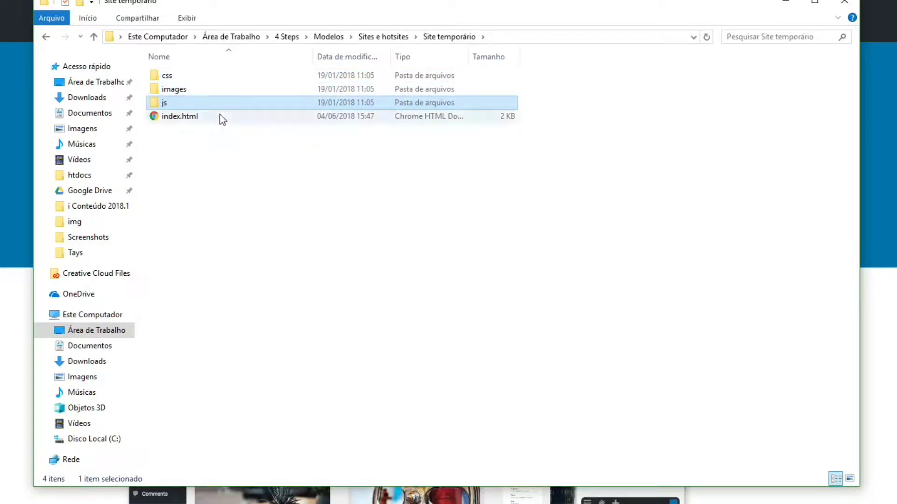
Peek inside the js, images and css folders, then return and open index.html
double_click(181, 104)
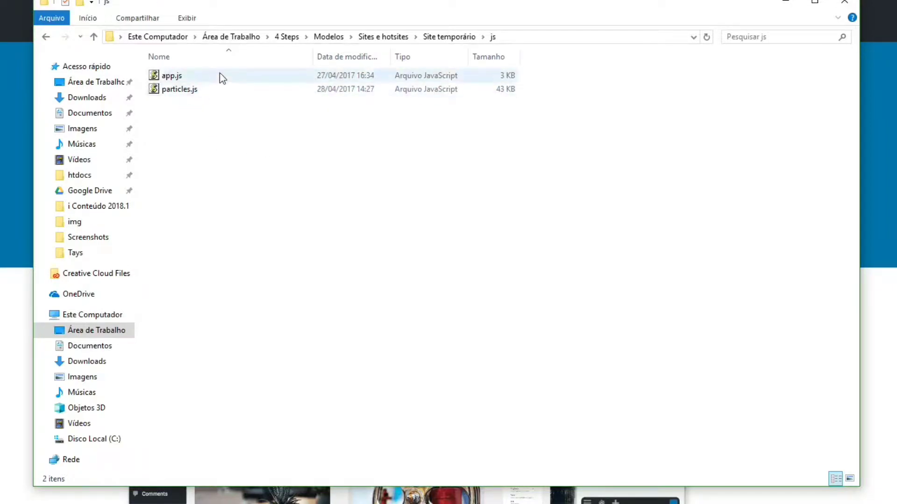
key(BackSpace)
double_click(200, 91)
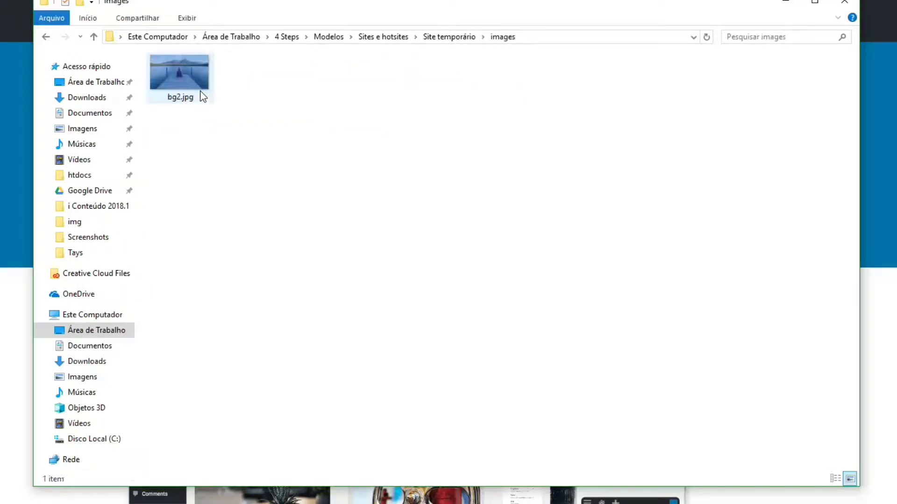
key(BackSpace)
click(192, 79)
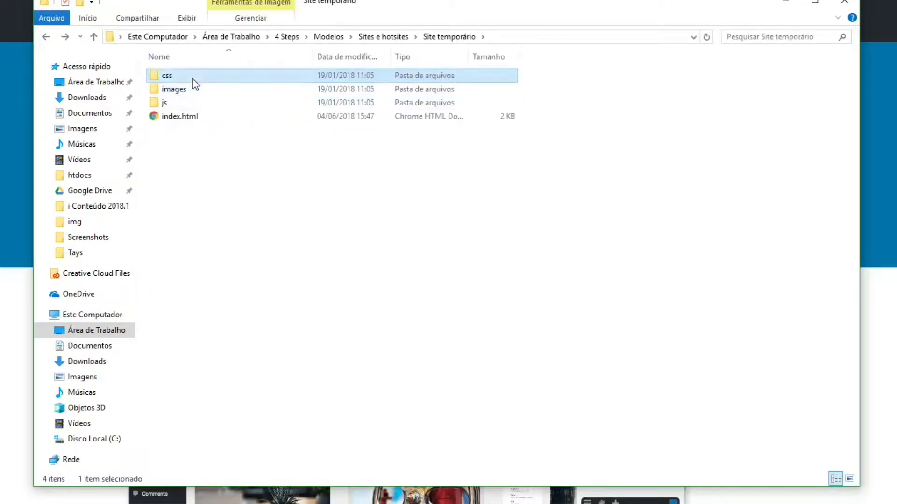
double_click(192, 79)
click(176, 79)
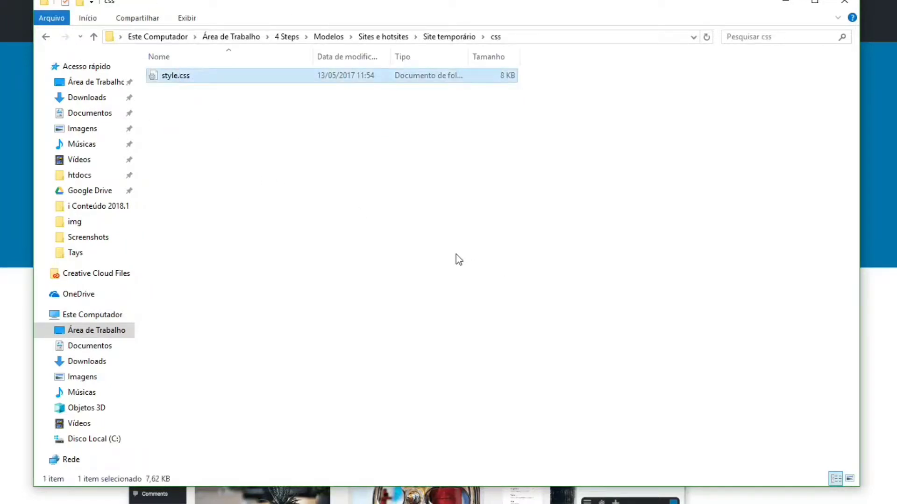
key(BackSpace)
click(185, 117)
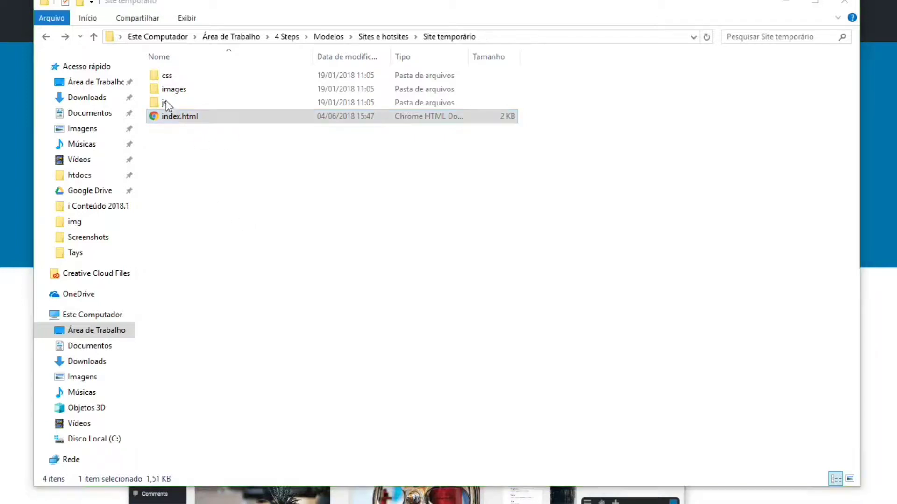
double_click(173, 117)
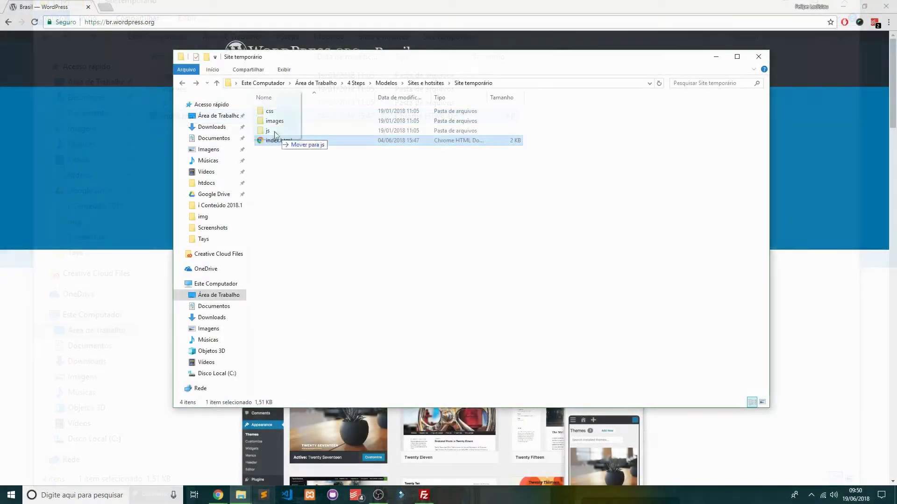
Open index.html in a new Chrome tab, then return to the Site temporário folder
double_click(276, 140)
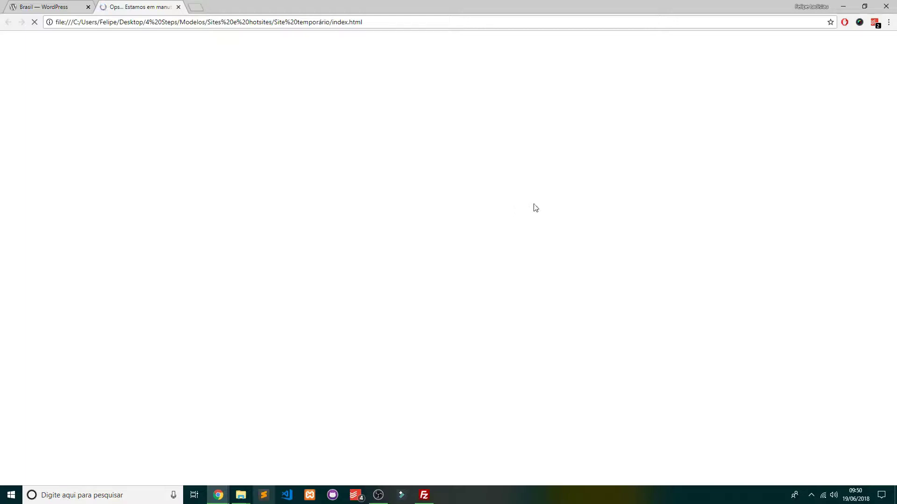
key(alt+Tab)
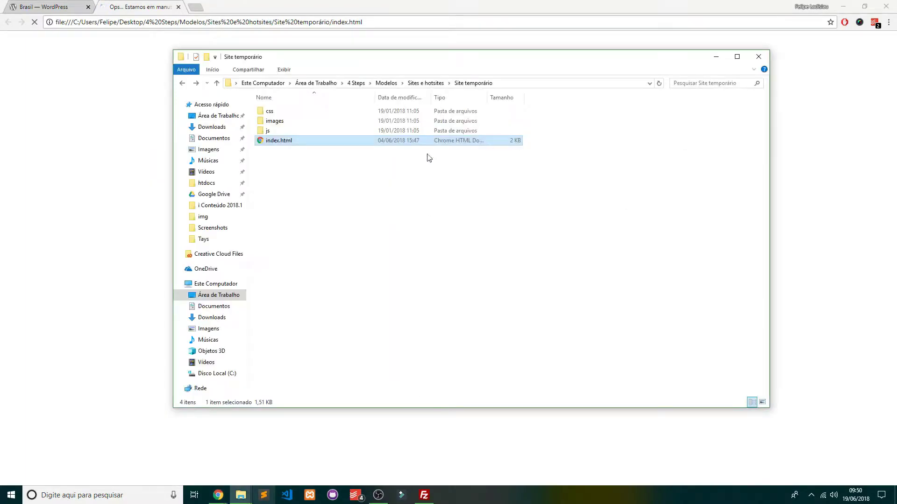
Select index.html in Site temporário and bring up its context menu
drag(622, 249, 225, 79)
drag(574, 188, 537, 187)
click(345, 157)
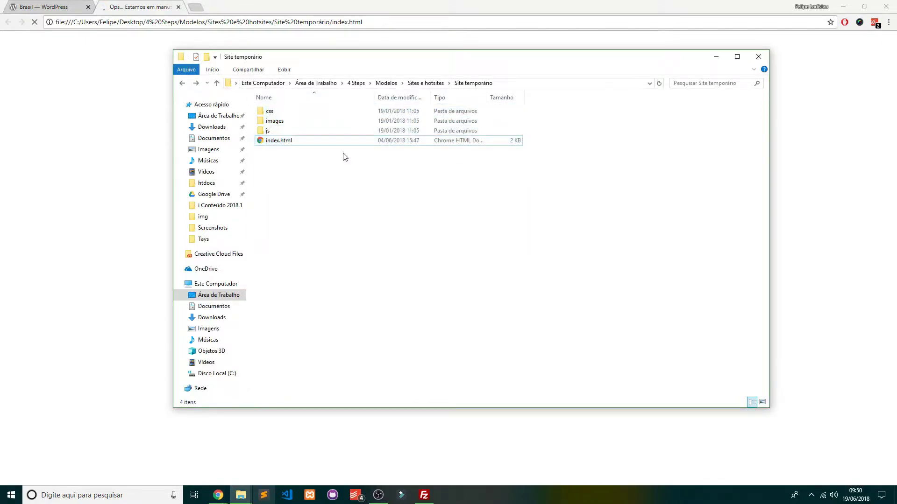
click(286, 146)
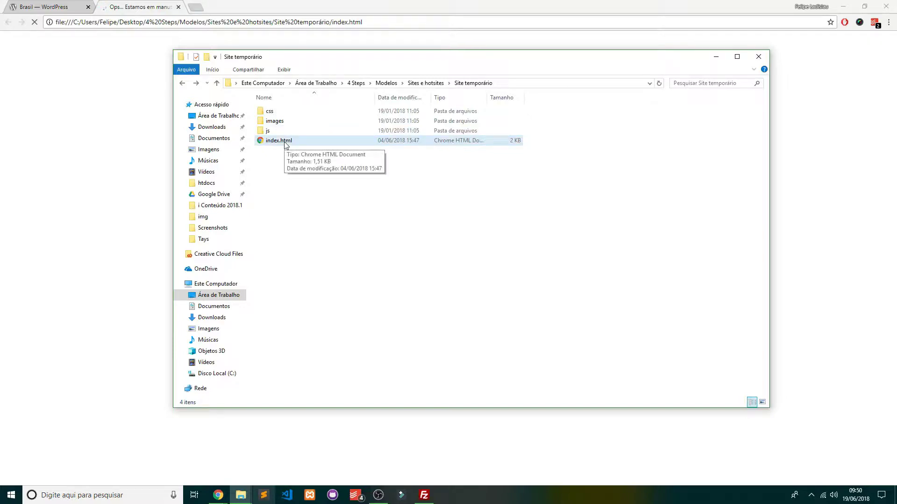
right_click(286, 144)
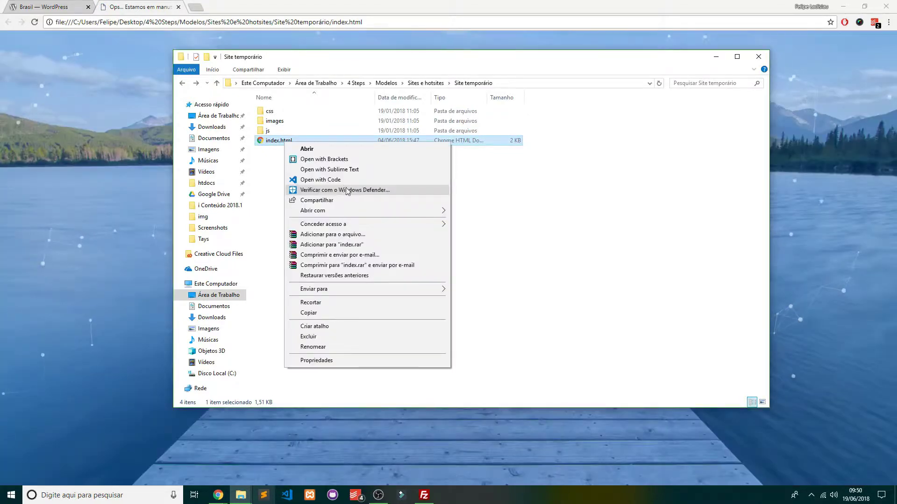
Check the Em Manutenção – ERRO 404 page in Chrome, then reopen index.html's context menu
key(alt+Tab)
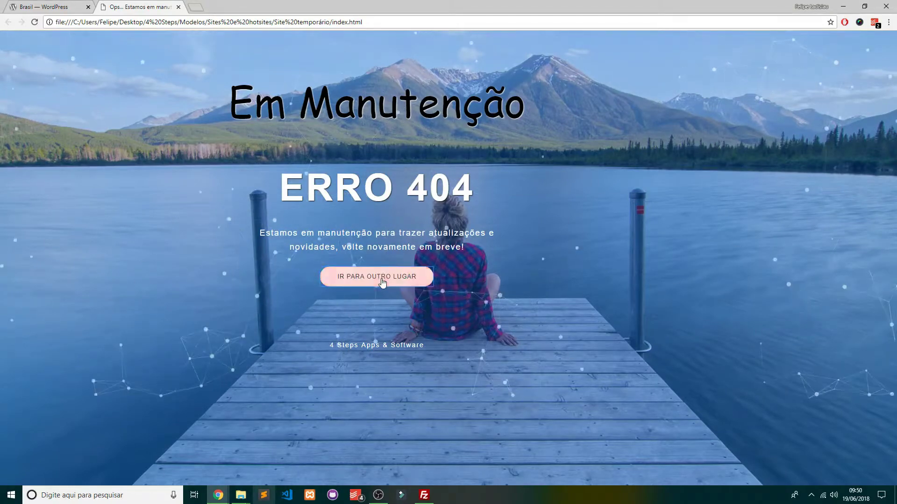
key(alt+Tab)
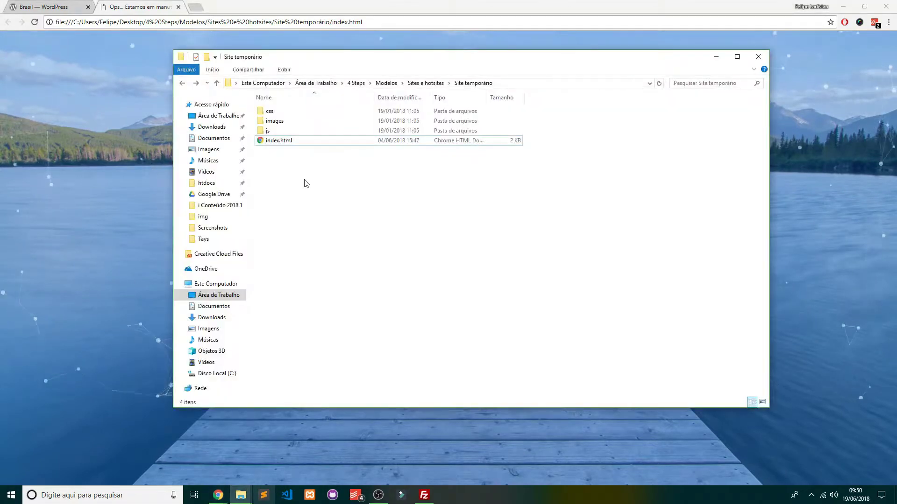
right_click(284, 140)
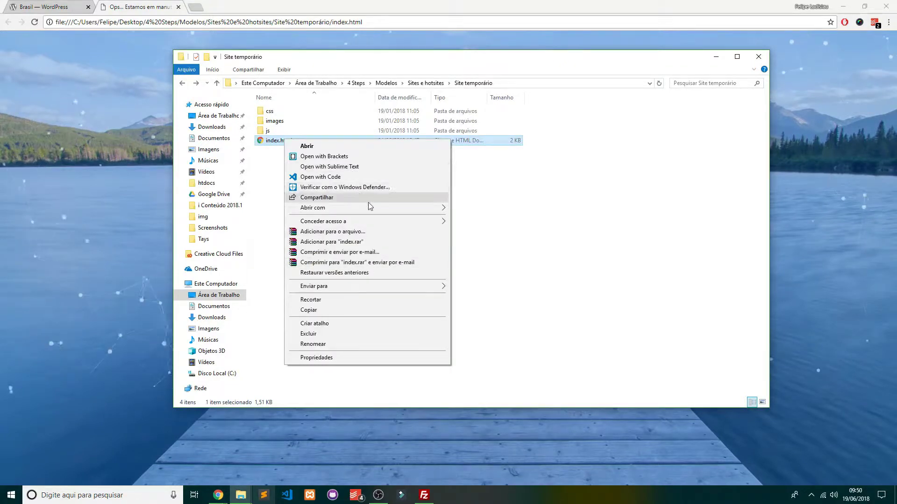
Open index.html in Sublime Text and reposition the editor window
mouse_move(380, 209)
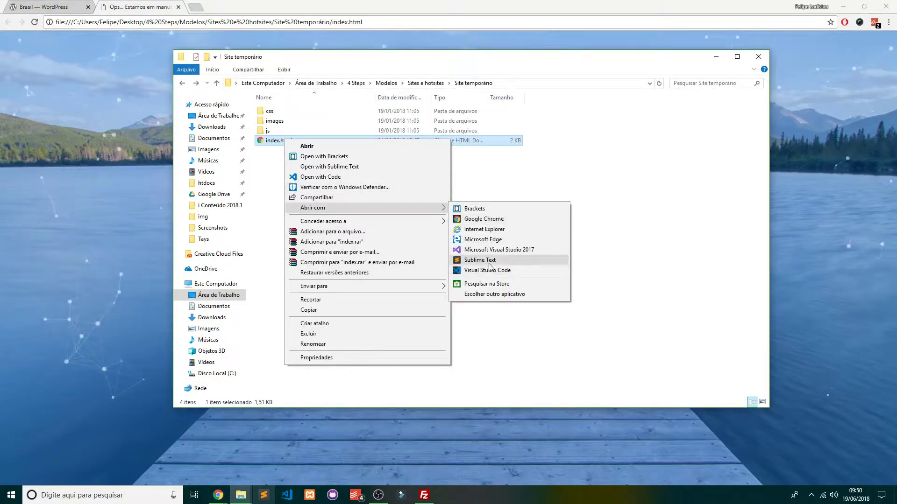
click(489, 262)
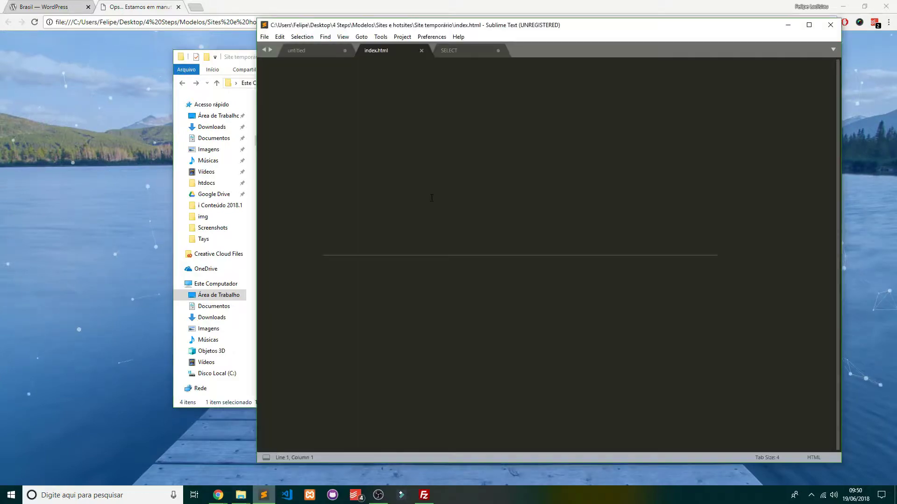
drag(544, 29, 491, 22)
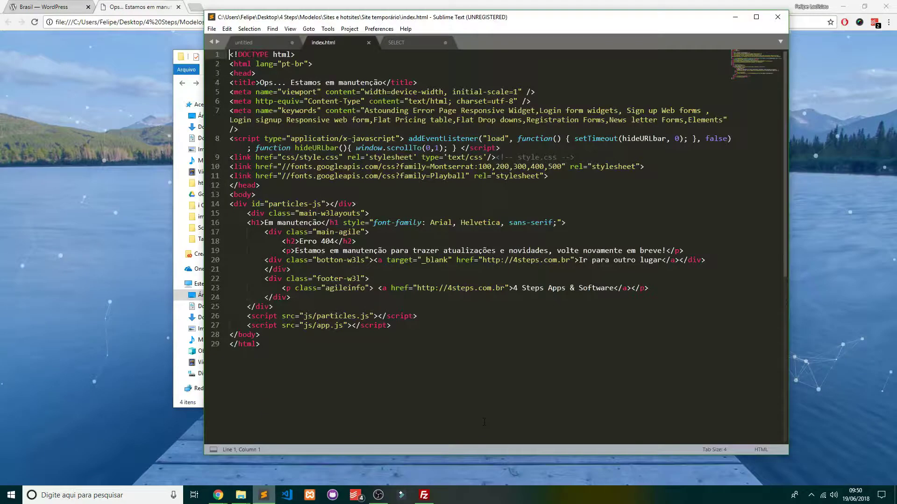
drag(484, 422, 263, 2)
click(449, 315)
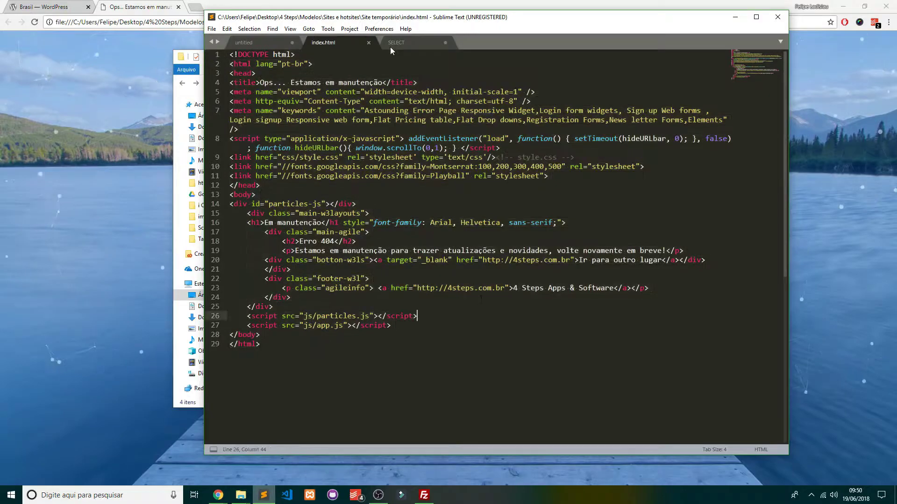
Compare against the Em Manutenção heading in Chrome, then return to the editor and select all code
click(74, 99)
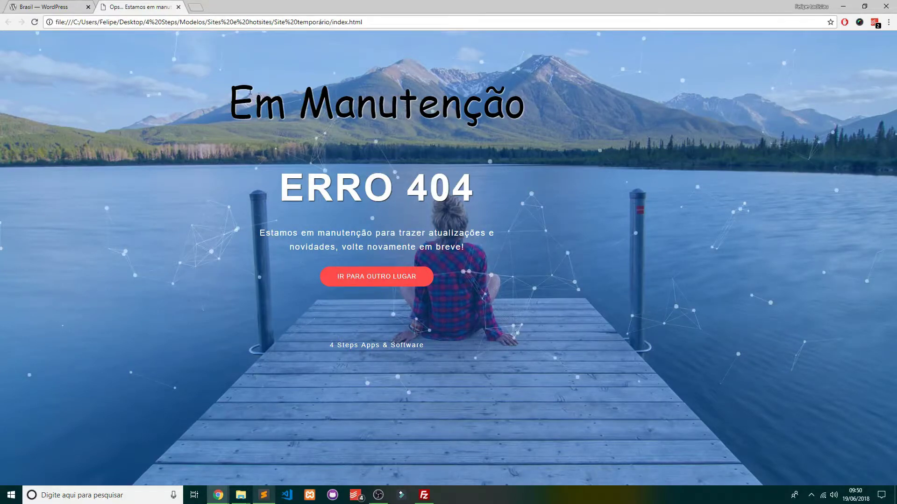
drag(249, 92, 544, 110)
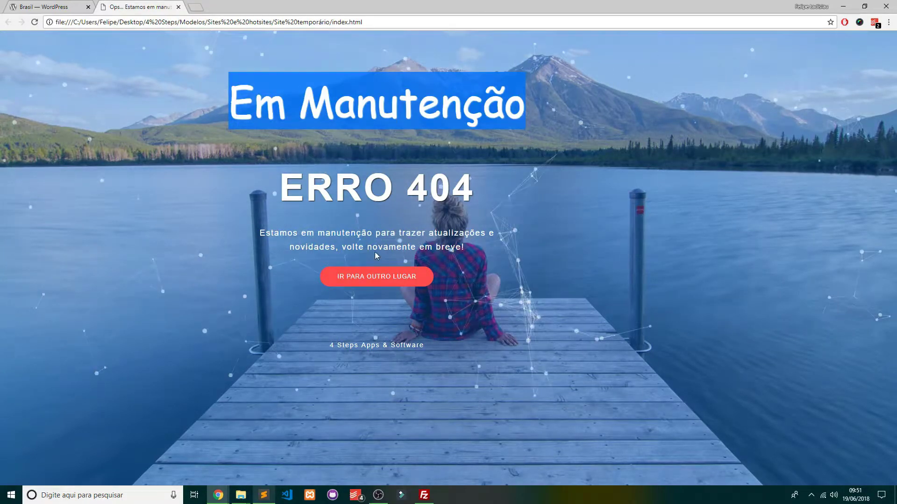
click(707, 91)
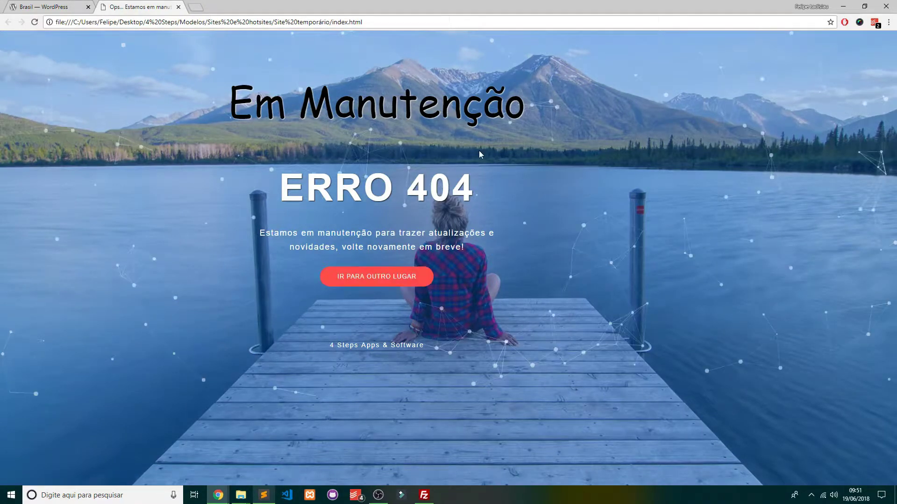
key(alt+Tab)
key(ctrl+a)
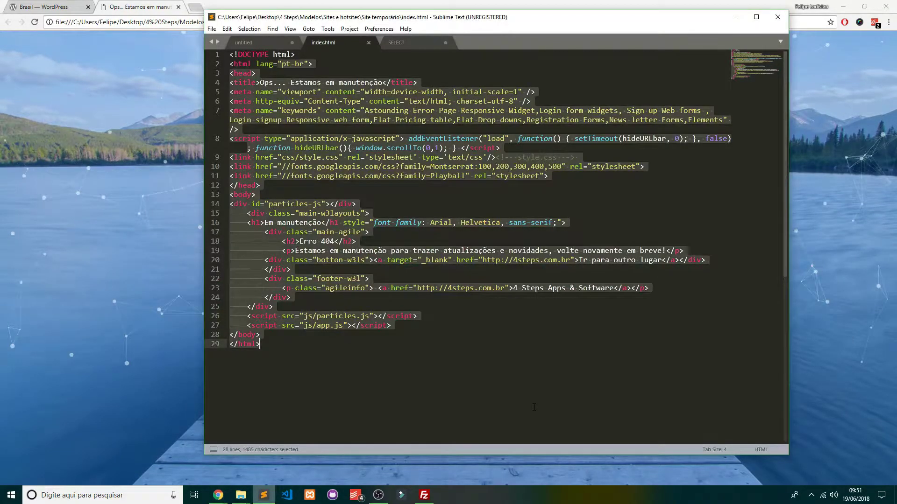
Move the font-family style attribute from the closing </h1> tag to the opening <h1> tag
click(521, 359)
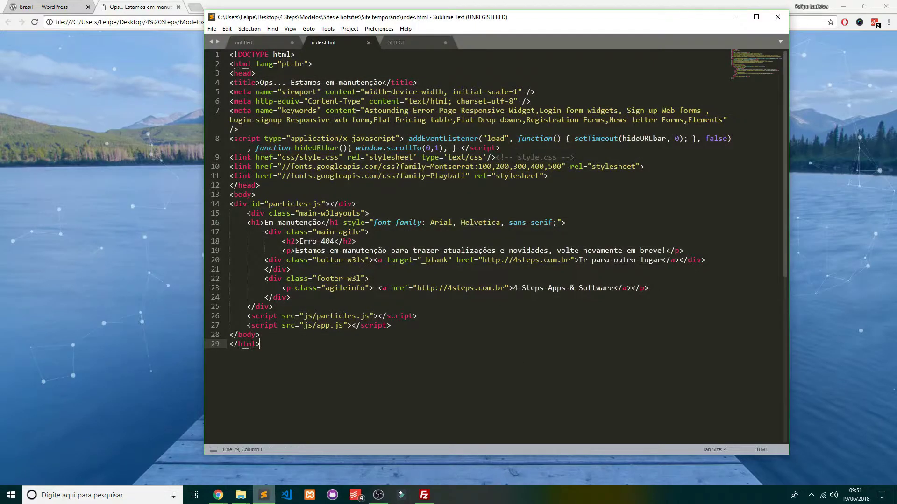
drag(277, 222, 421, 223)
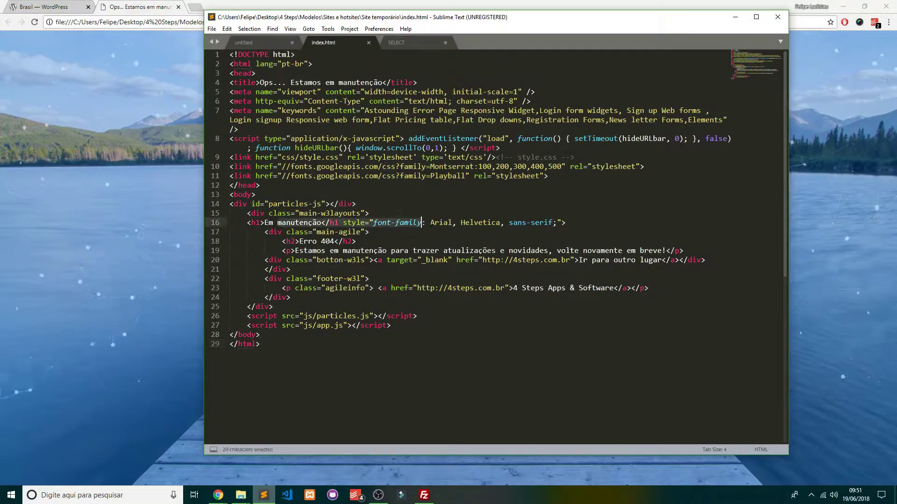
click(562, 223)
drag(343, 223, 563, 223)
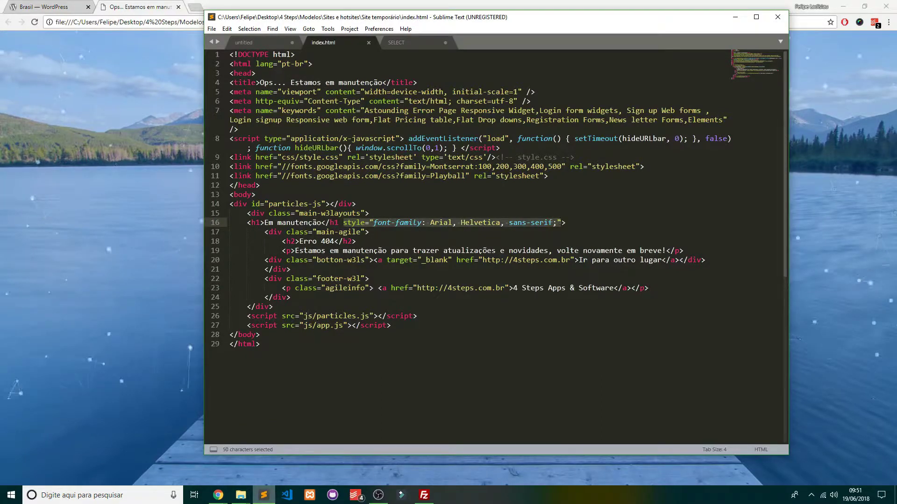
key(ctrl+x)
key(Return)
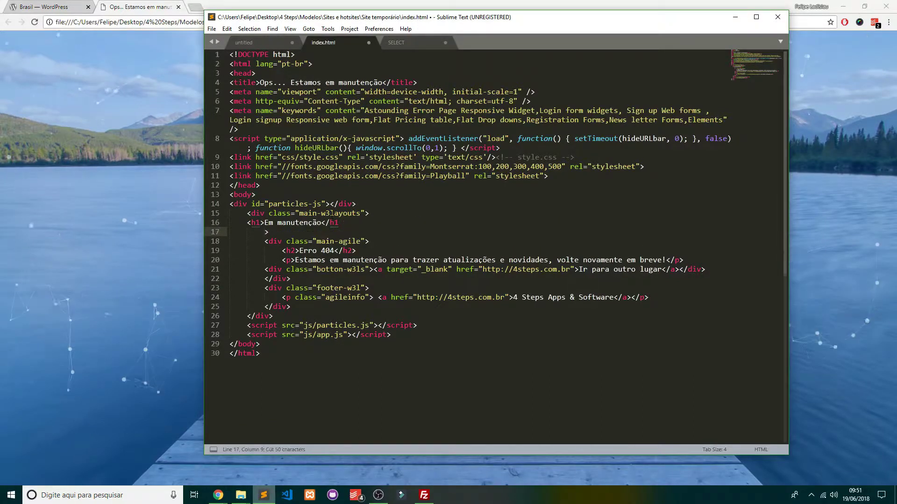
key(ctrl+z)
key(Left)
key(Left)
key(Left)
key(Left)
key(Left)
key(Left)
key(Left)
key(Left)
key(Left)
key(Left)
key(Left)
key(Left)
key(Left)
key(Left)
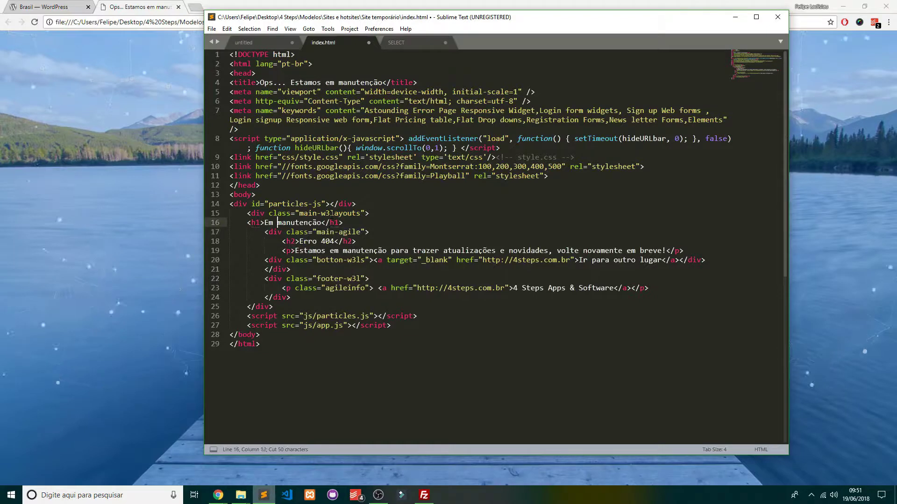
key(ctrl+v)
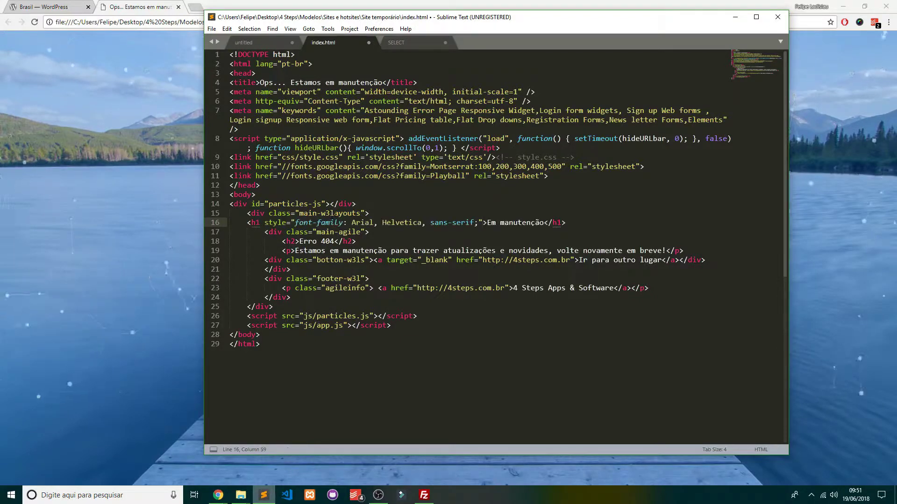
Save index.html, select all its code, and minimize Sublime Text
key(ctrl+s)
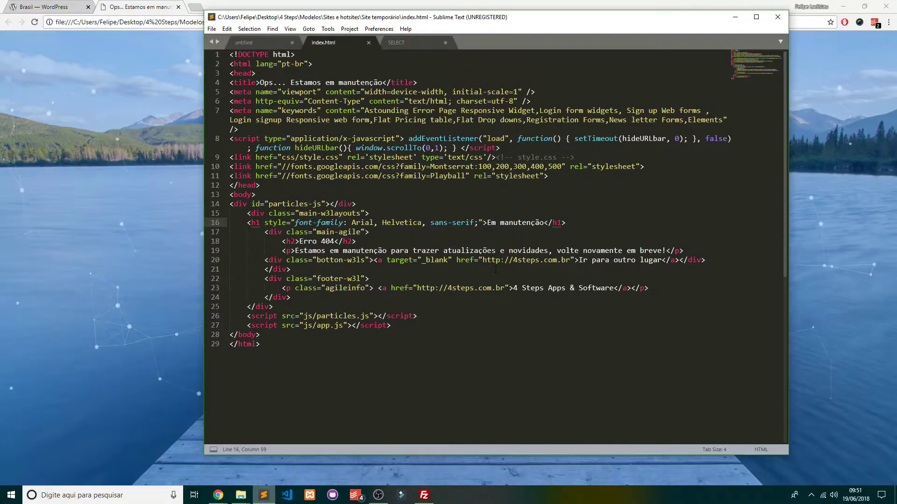
drag(261, 355, 232, 24)
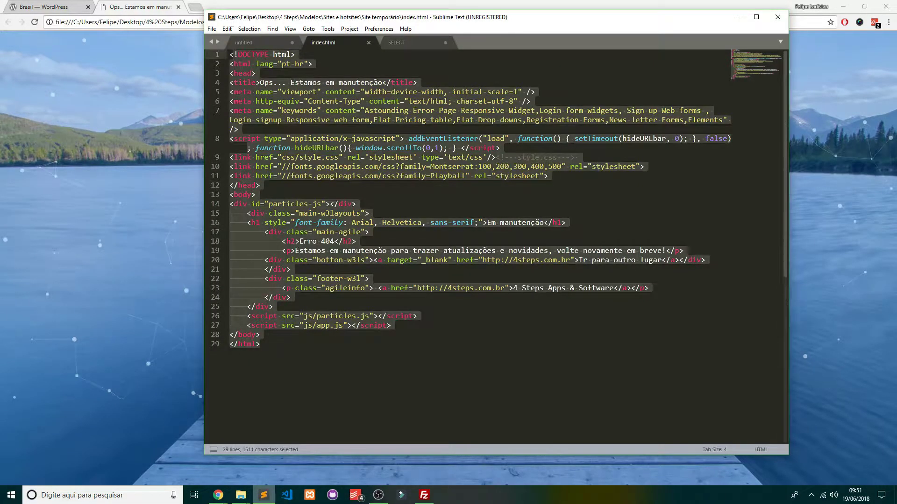
click(308, 349)
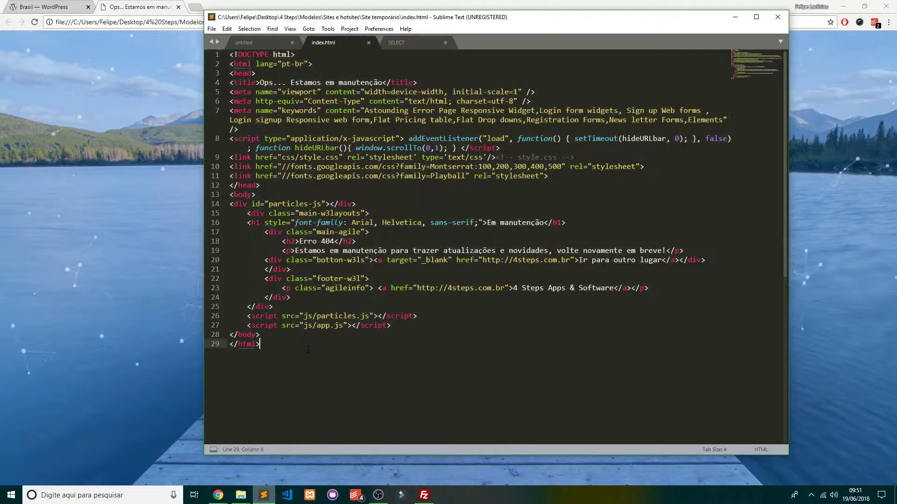
key(ctrl+a)
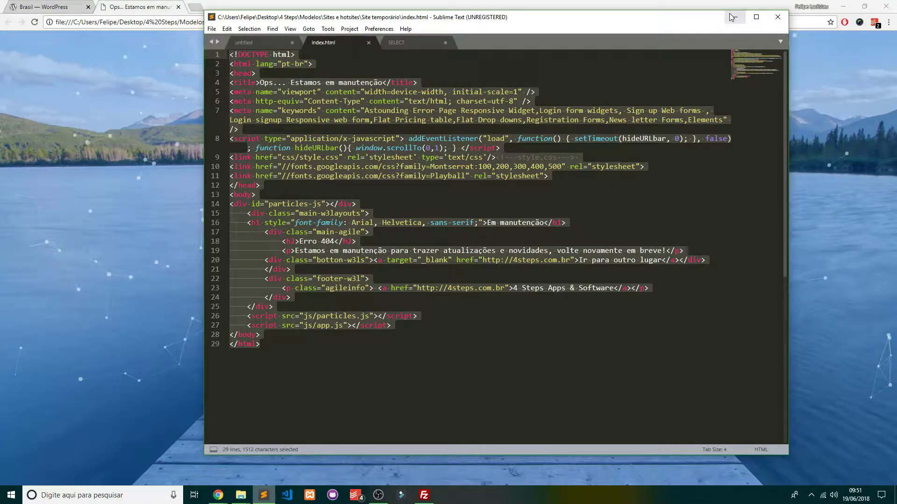
click(733, 17)
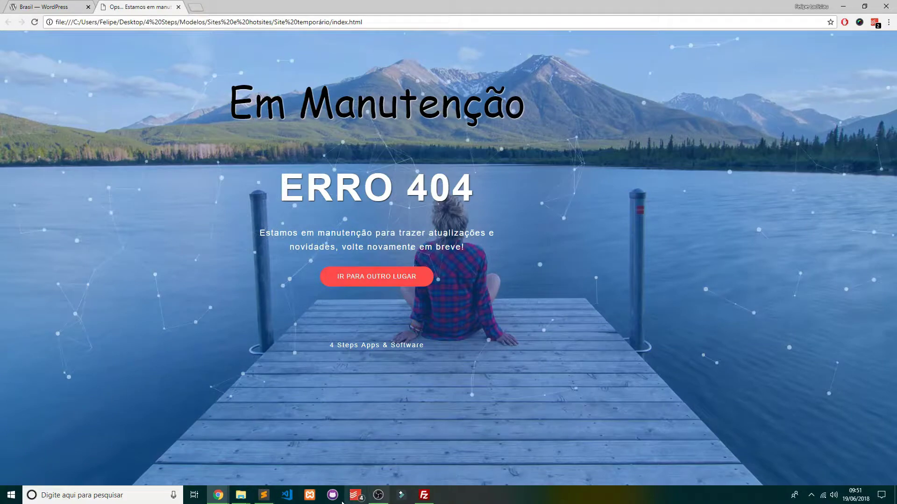
click(241, 496)
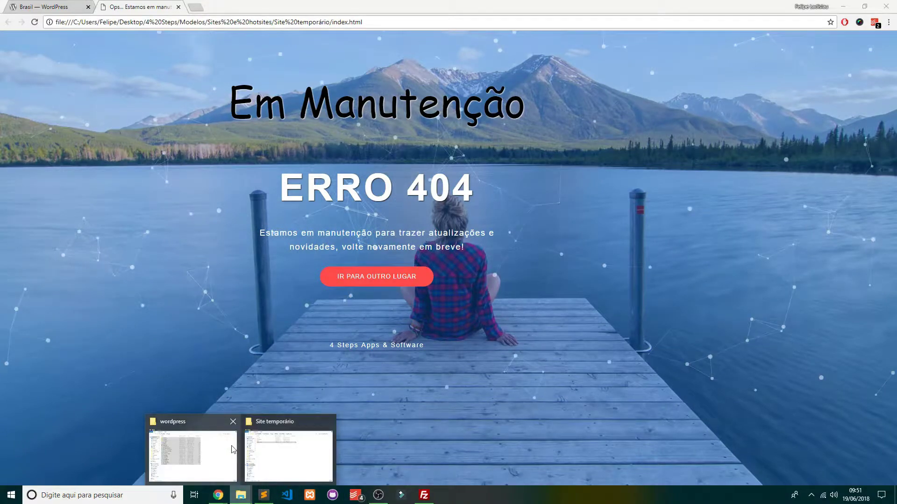
click(233, 450)
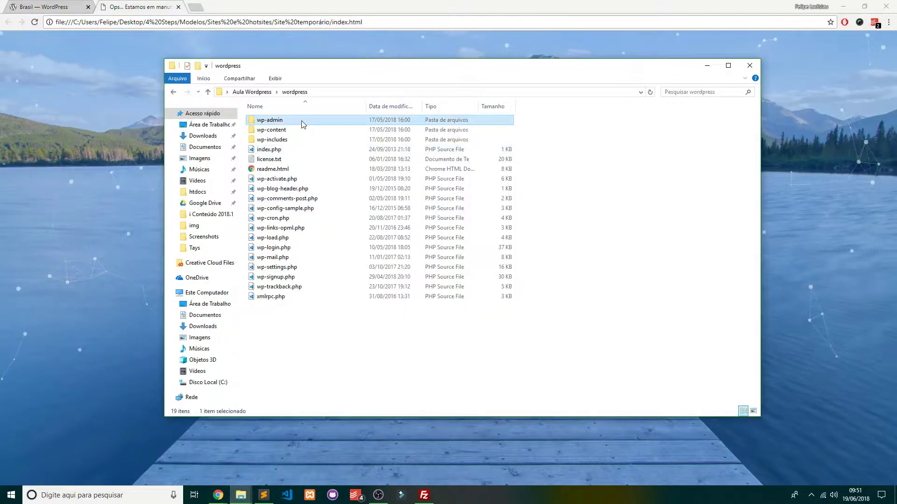
mouse_move(271, 125)
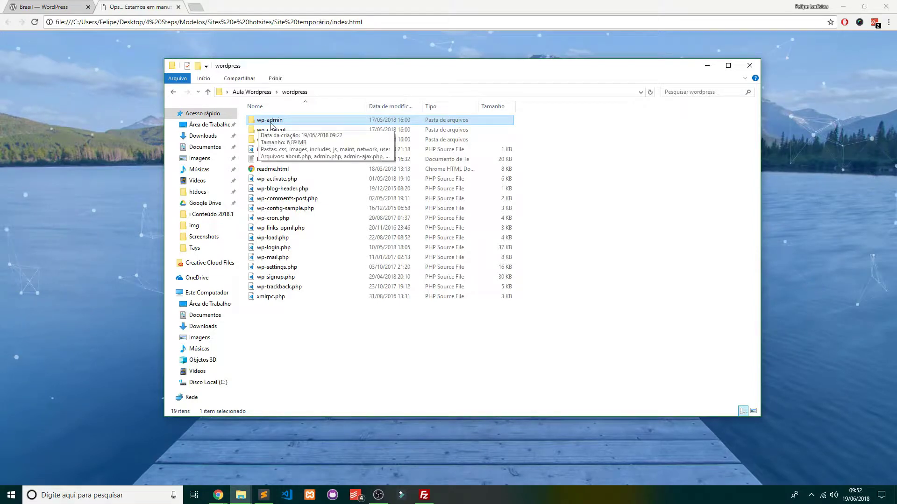
click(264, 119)
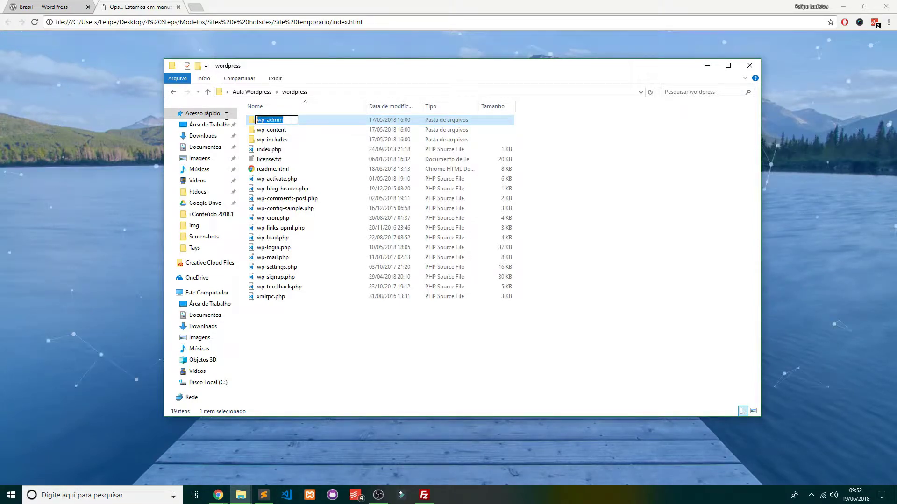
click(1, 193)
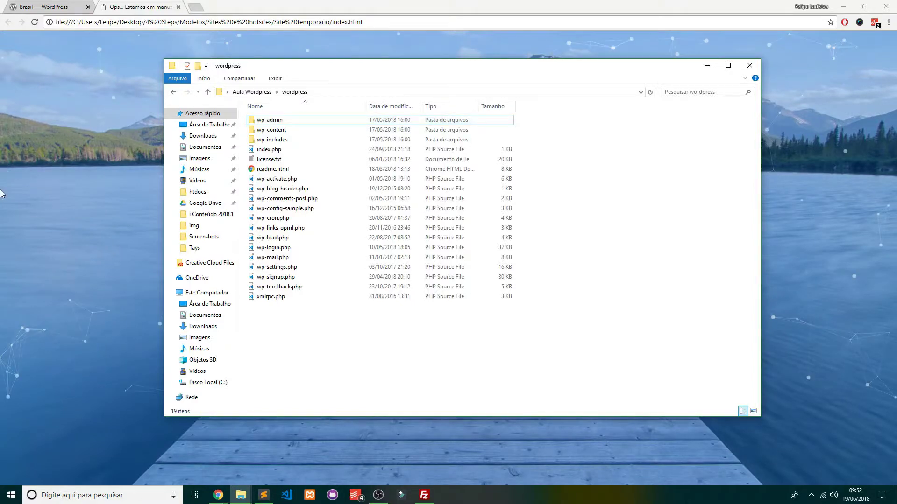
click(2, 193)
click(424, 495)
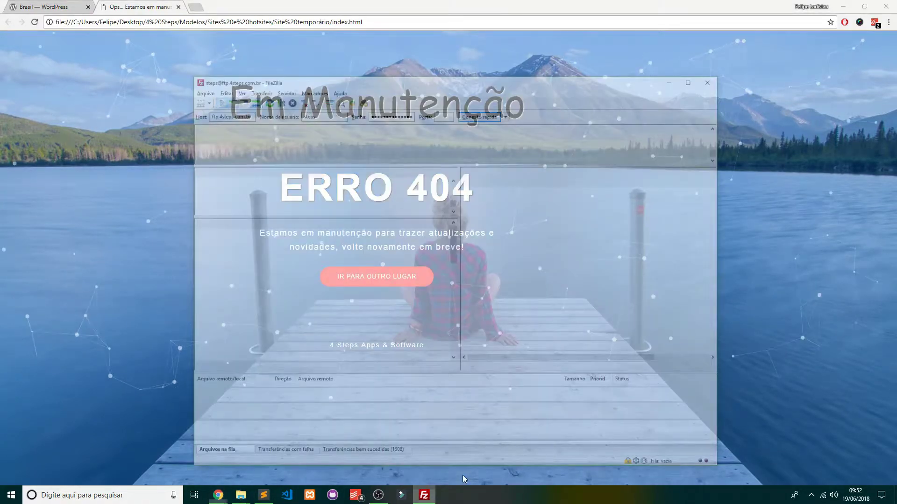
click(801, 165)
click(254, 22)
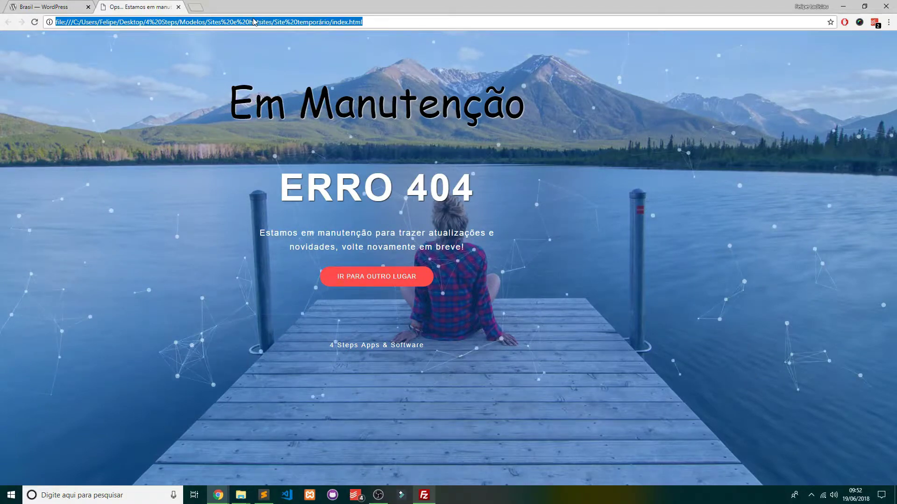
click(240, 495)
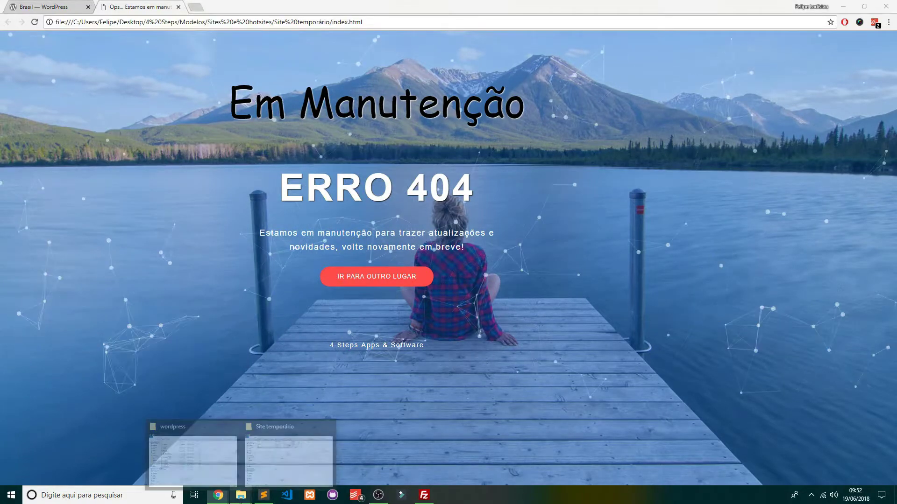
click(183, 457)
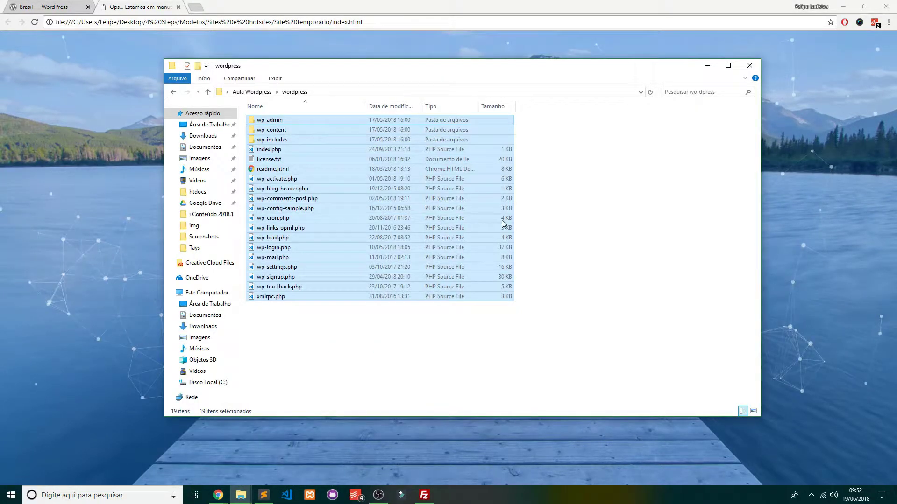
drag(585, 340, 177, 43)
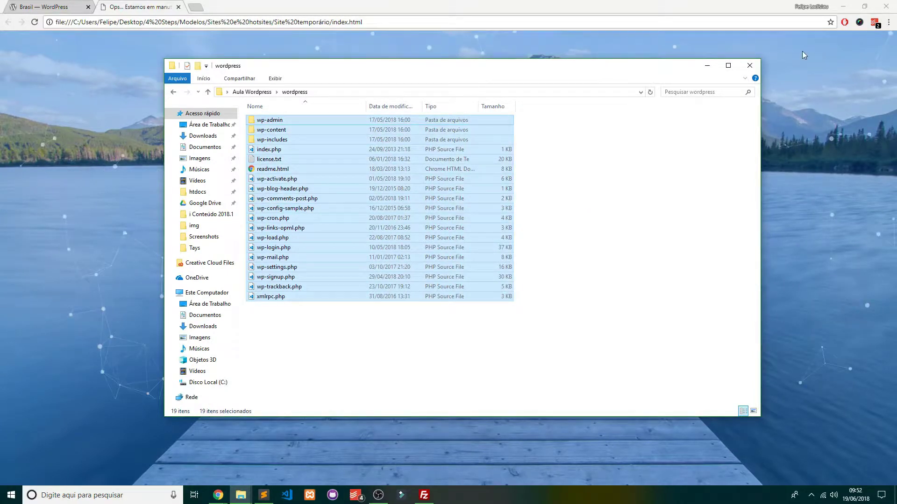
key(alt+Tab)
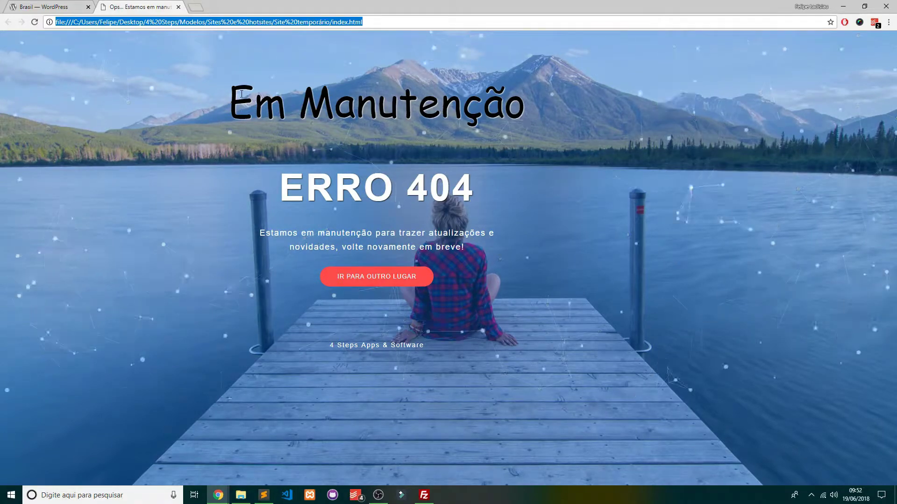
drag(247, 90, 551, 110)
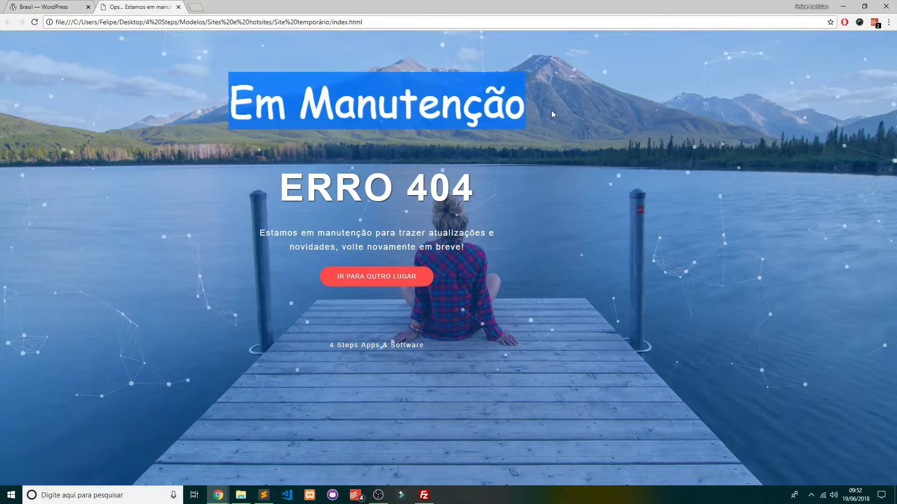
click(548, 111)
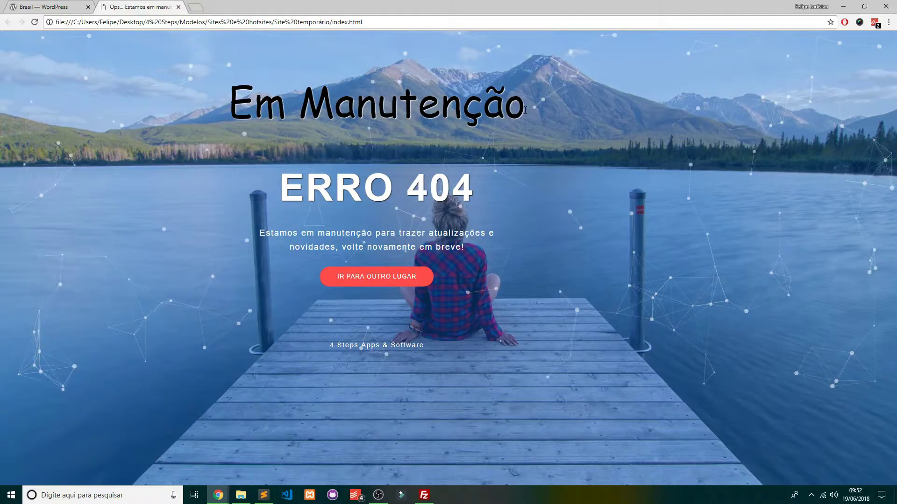
Go to sandbox.4steps.com.br/wordpress to reach the WordPress installation language page
click(267, 19)
text(sand)
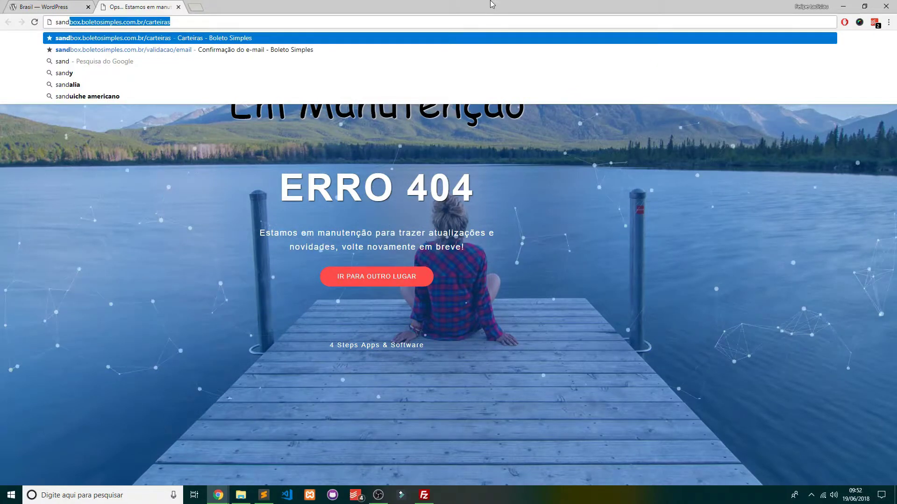
text(box.)
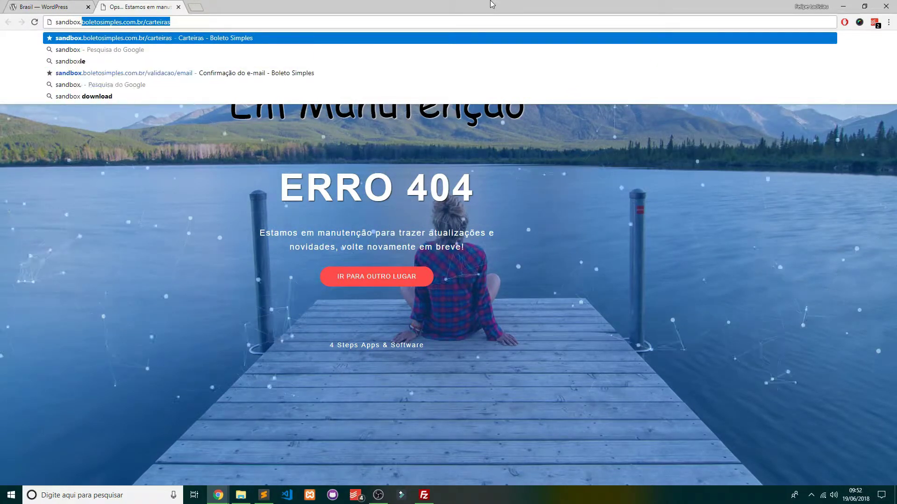
text(4steps.com.br/wor)
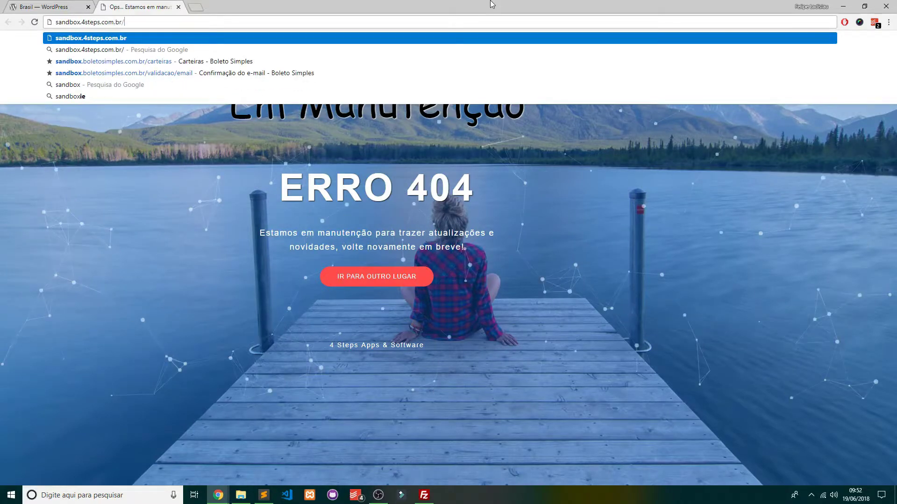
text(dpress)
key(Return)
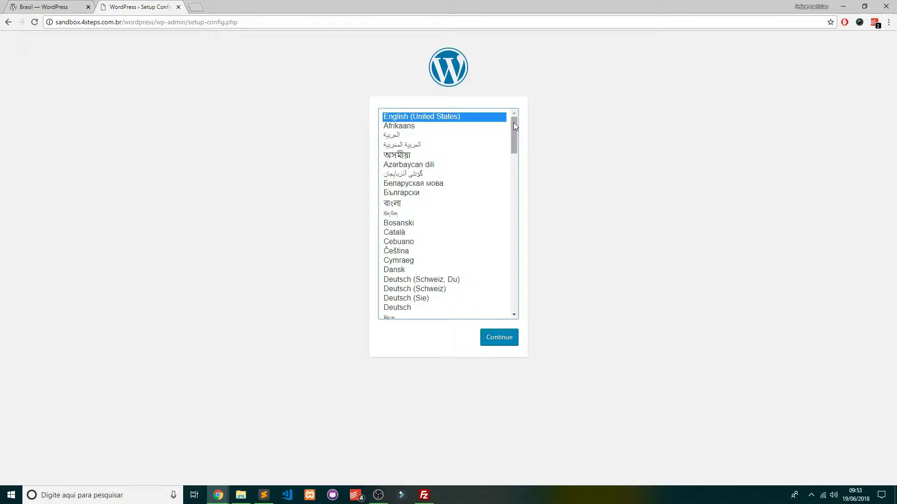
drag(514, 124, 520, 223)
key(p)
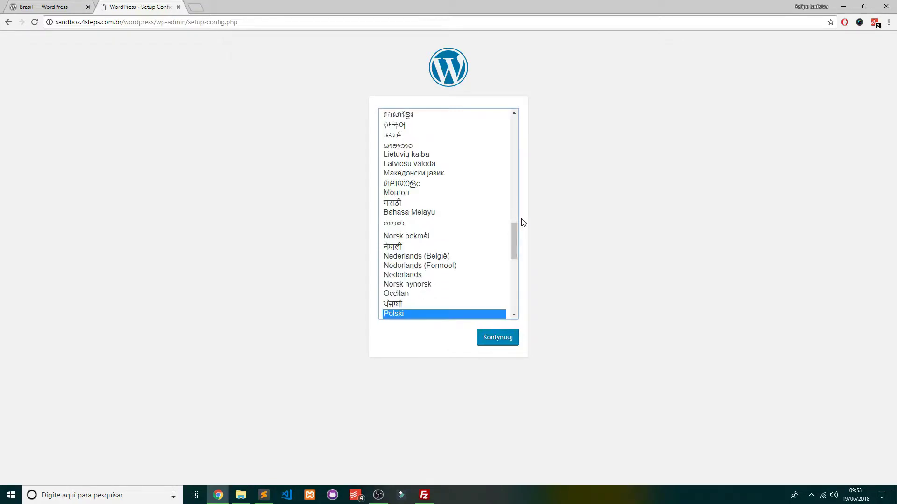
scroll(440, 252, down, 2)
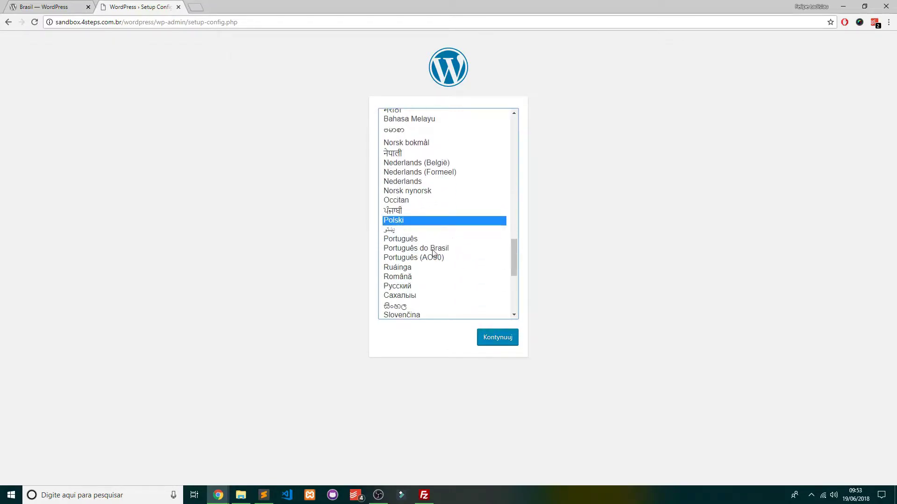
click(432, 249)
click(504, 341)
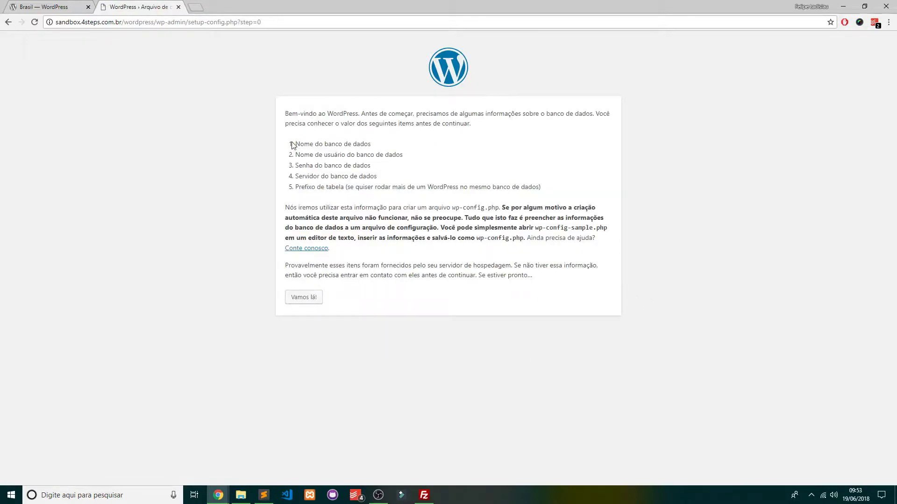
drag(288, 146, 553, 188)
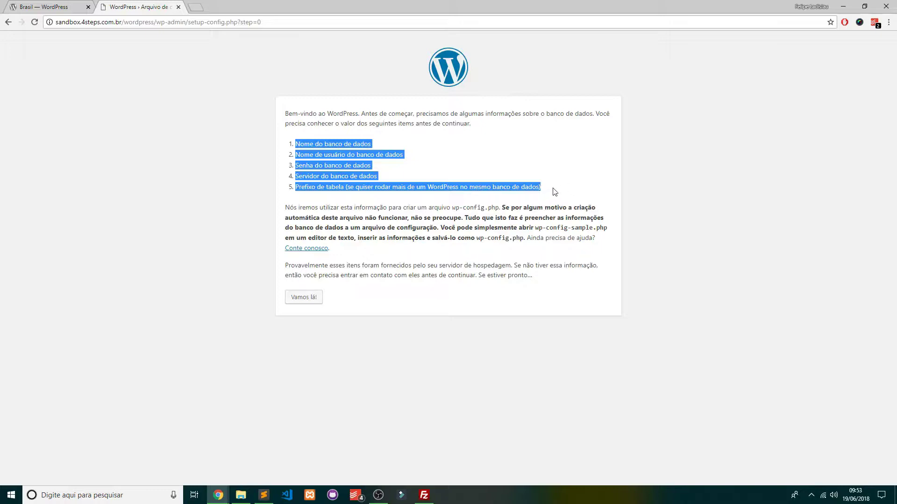
drag(554, 192, 373, 149)
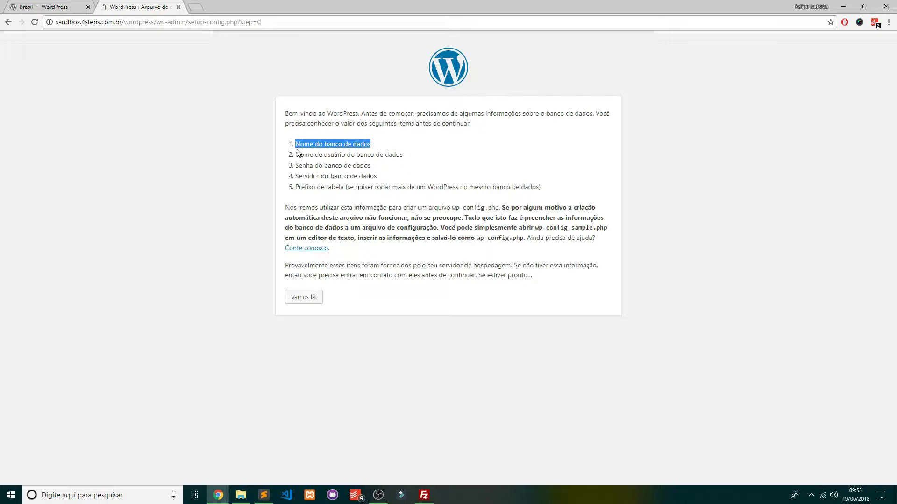
drag(297, 155, 414, 161)
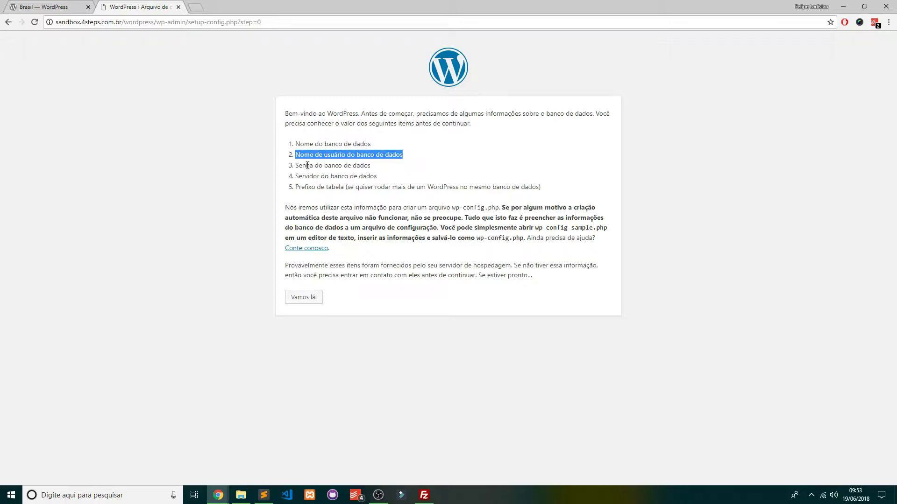
mouse_move(293, 167)
mouse_down()
mouse_move(388, 172)
mouse_move(290, 176)
mouse_up()
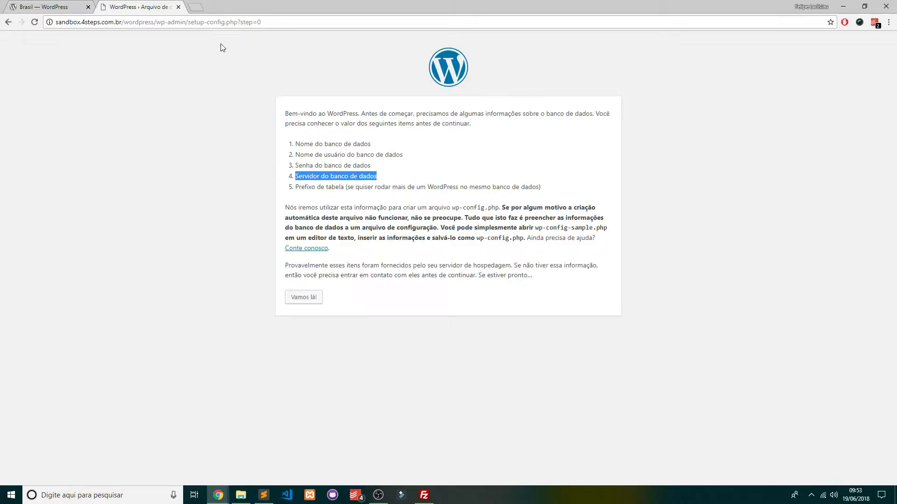
Load 4steps.com.br/cpanel in a new tab and log in to the hosting account
click(194, 7)
text(4steps.com.br/cpanel)
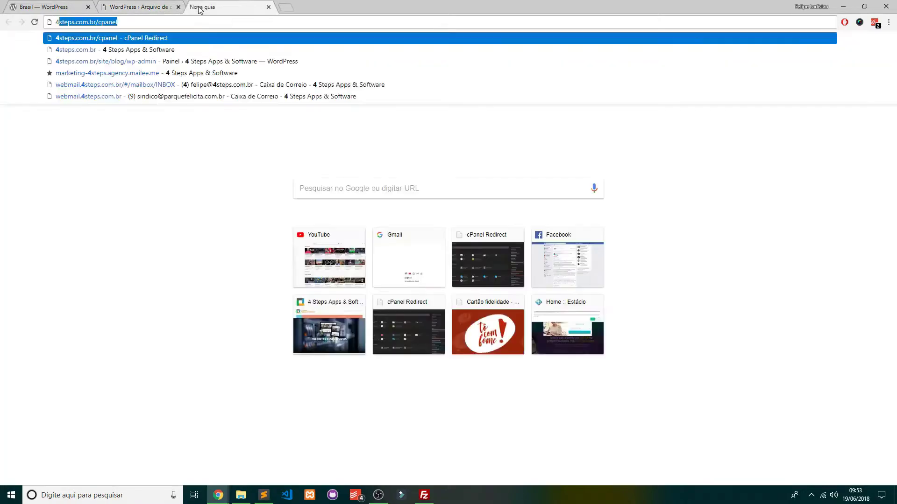
key(End)
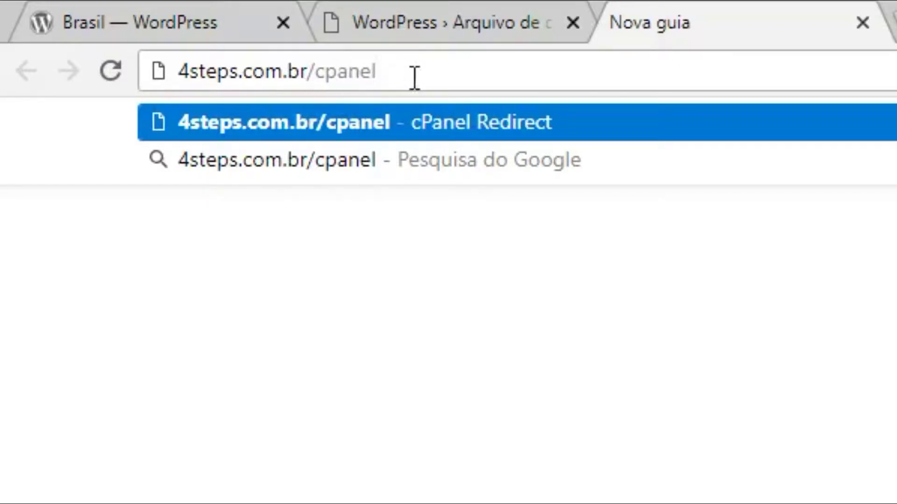
key(Return)
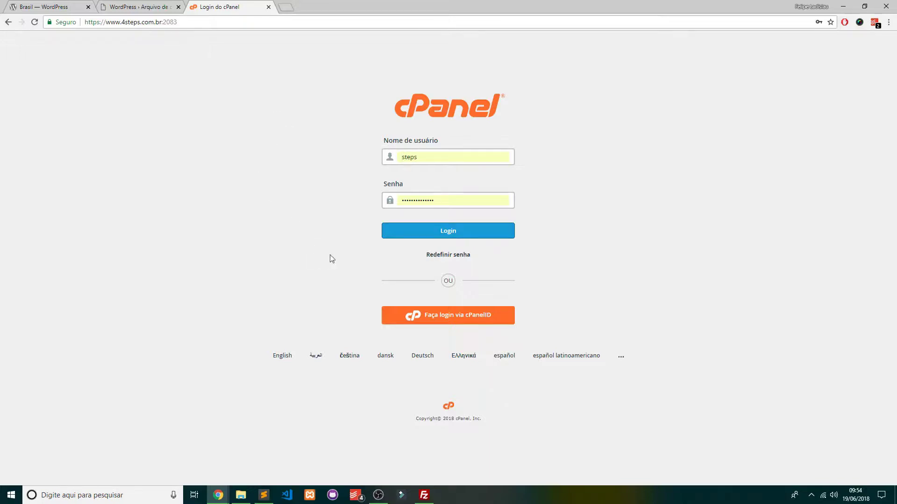
click(466, 235)
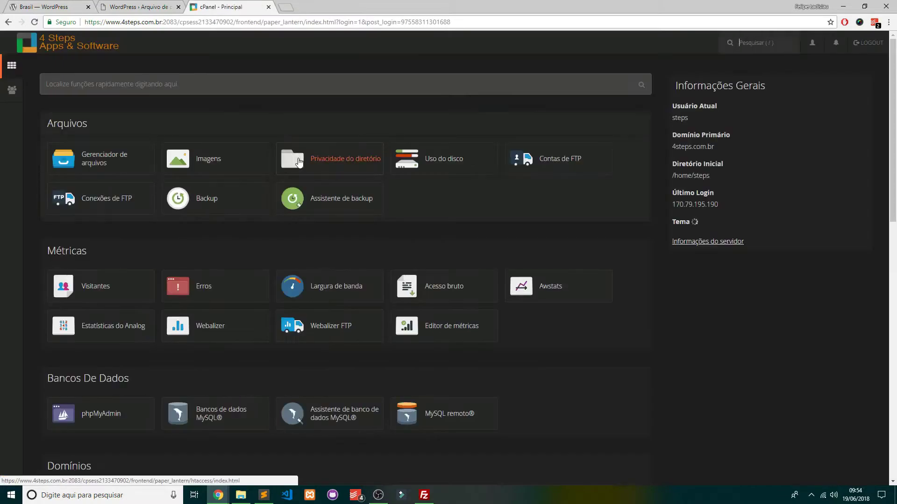
Start the MySQL Database Wizard and submit teste1 as the database name after the steps_ prefix
scroll(159, 268, down, 4)
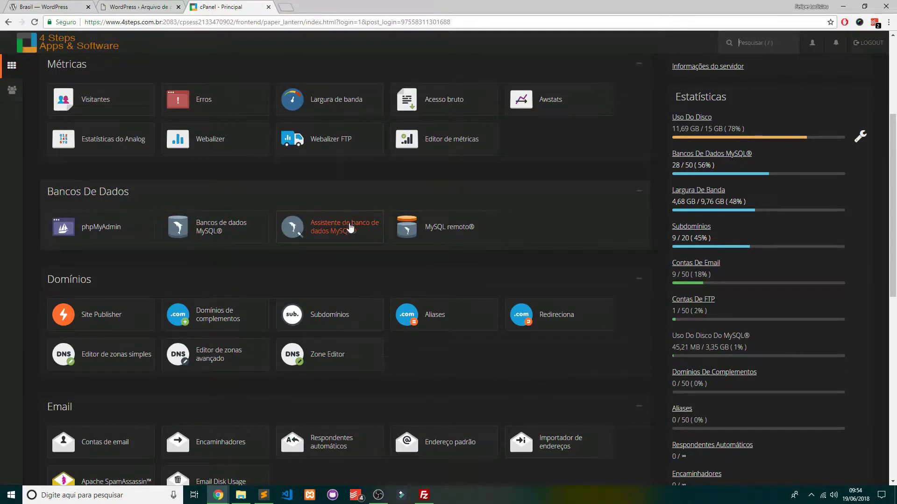
click(346, 234)
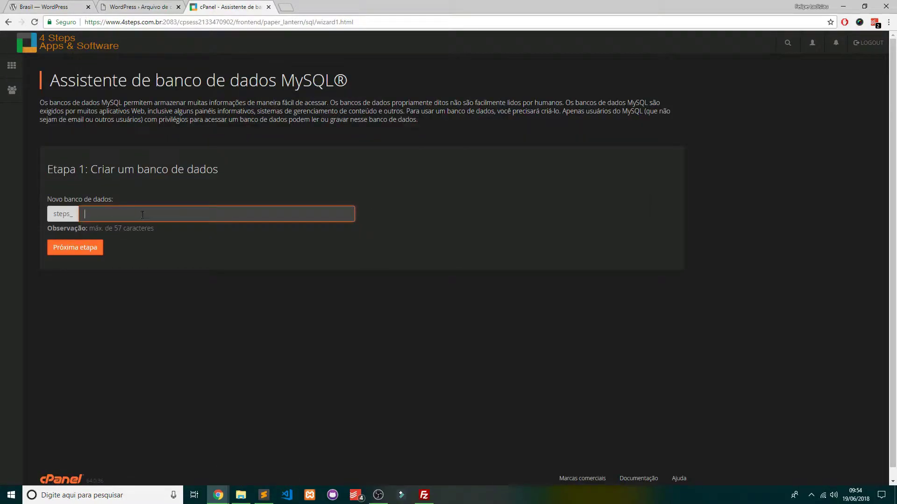
text(teste1)
key(ctrl+a)
drag(51, 217, 76, 218)
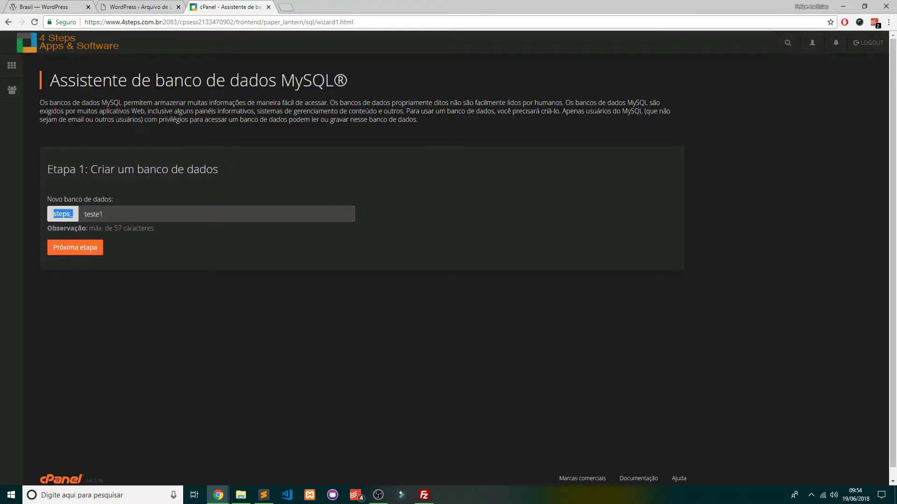
click(87, 251)
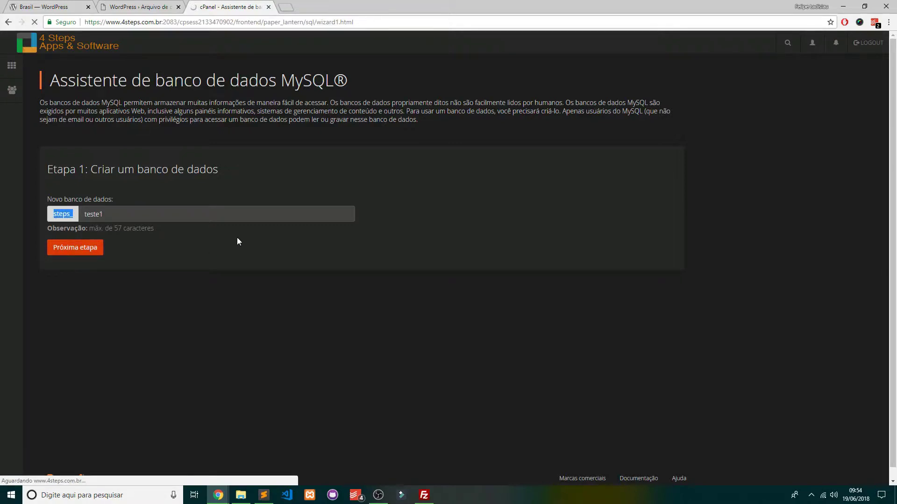
Enter teste1 as the MySQL username and fill in a password and its confirmation
text(teste1)
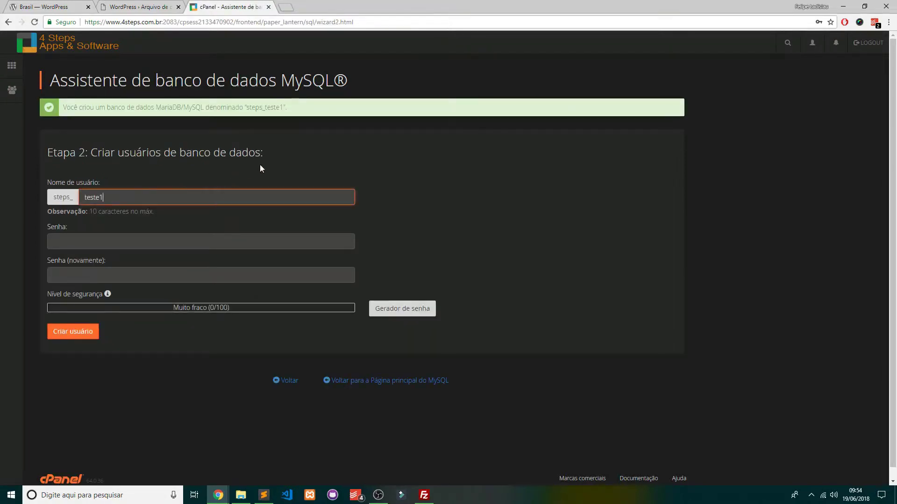
key(Tab)
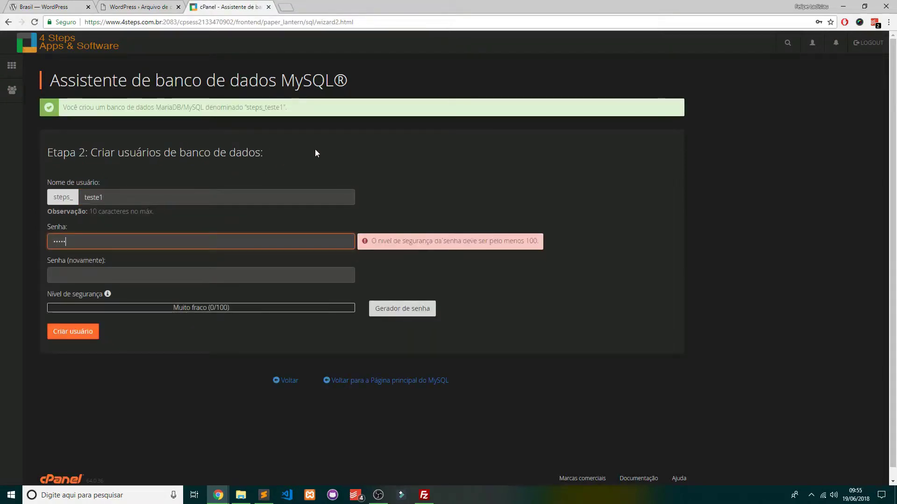
key(Tab)
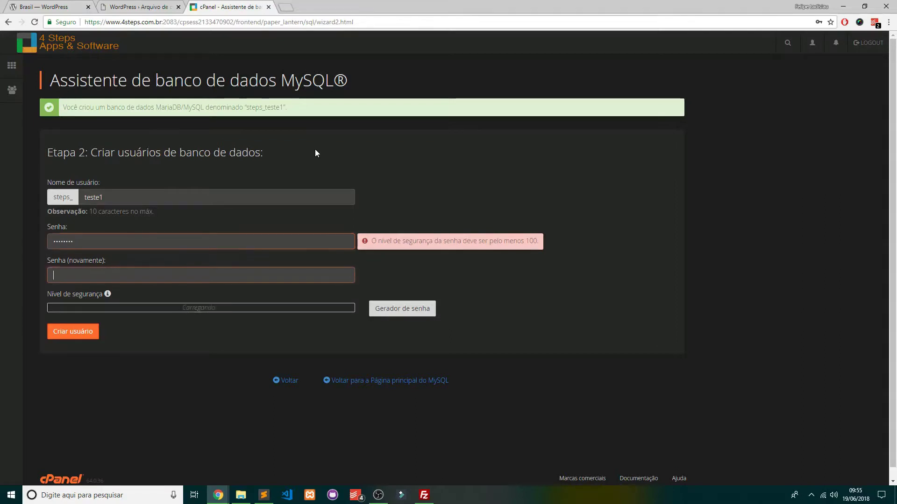
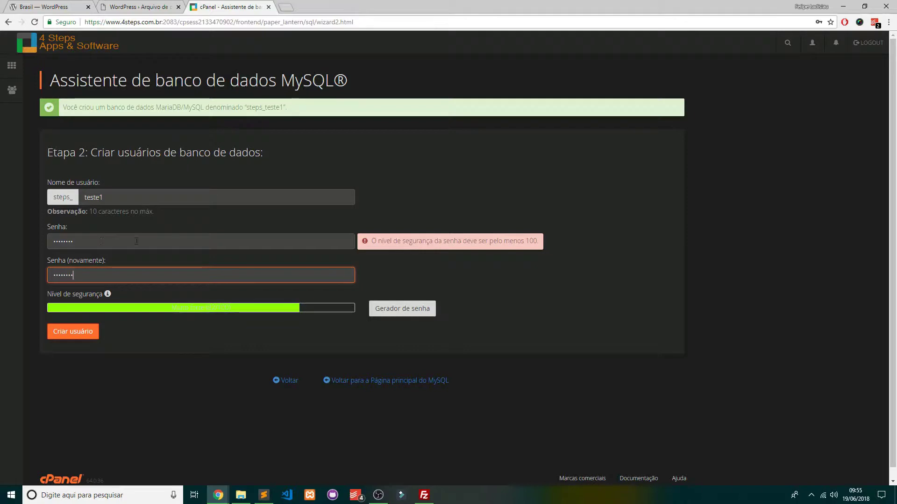
click(210, 288)
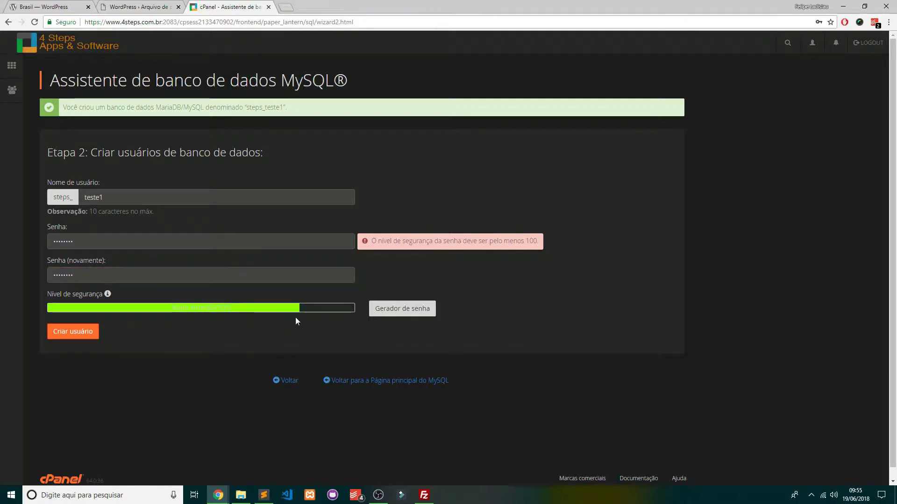
Retype a new password in both fields and try creating the user
double_click(136, 241)
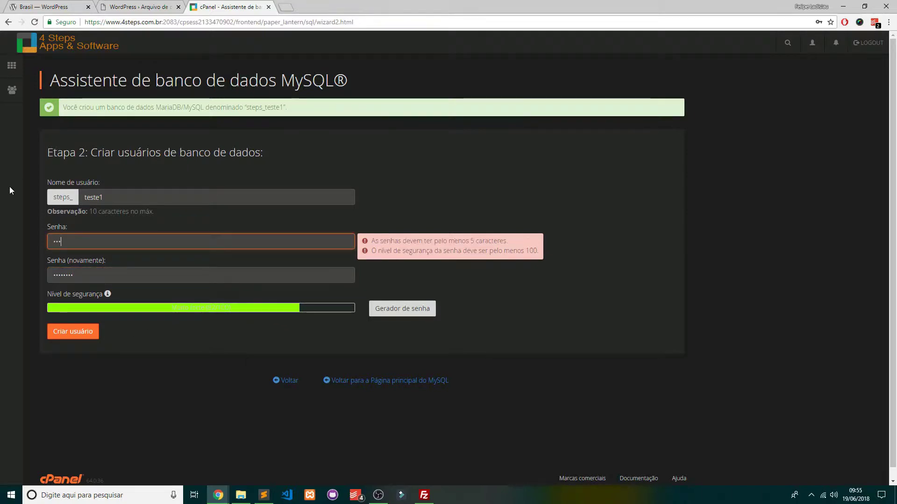
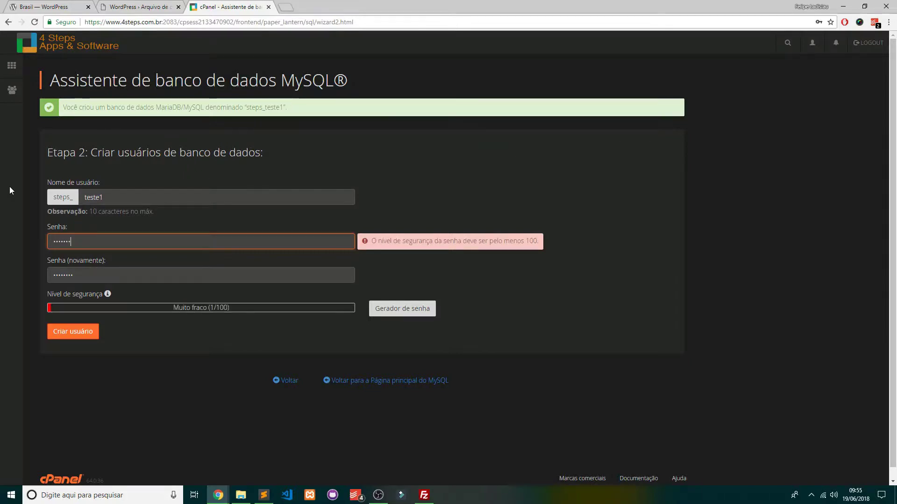
key(Tab)
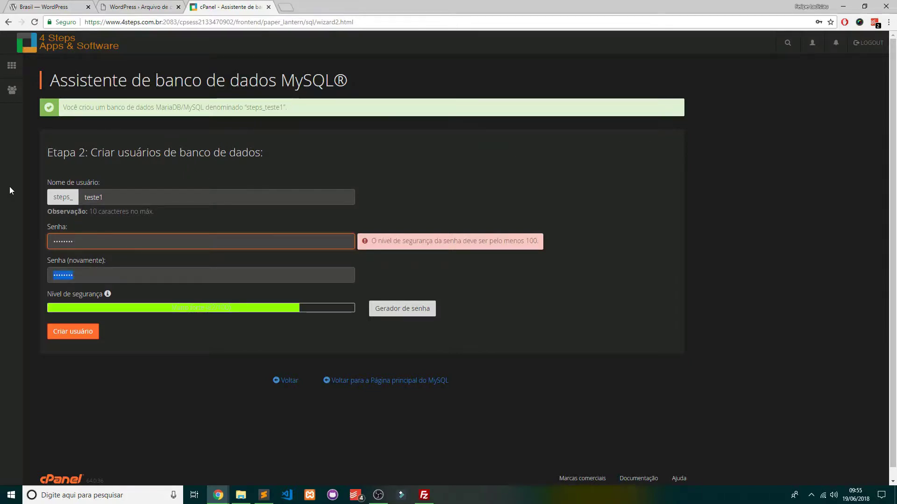
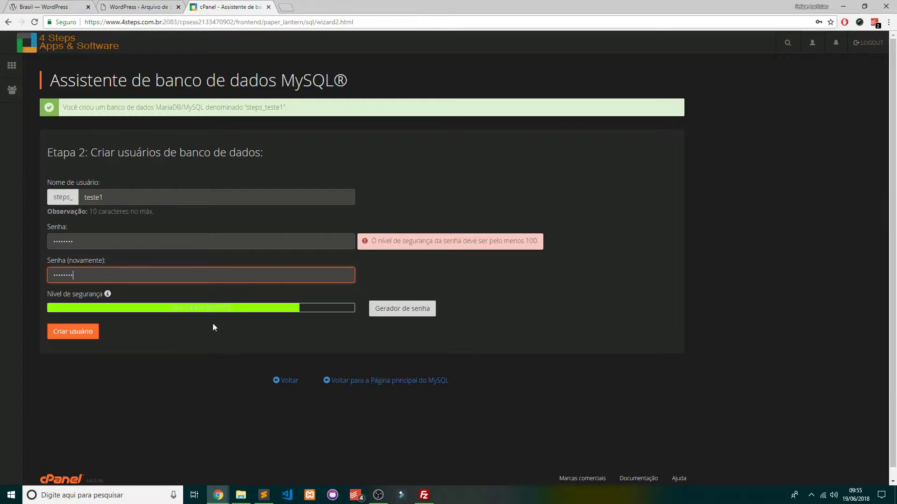
click(277, 327)
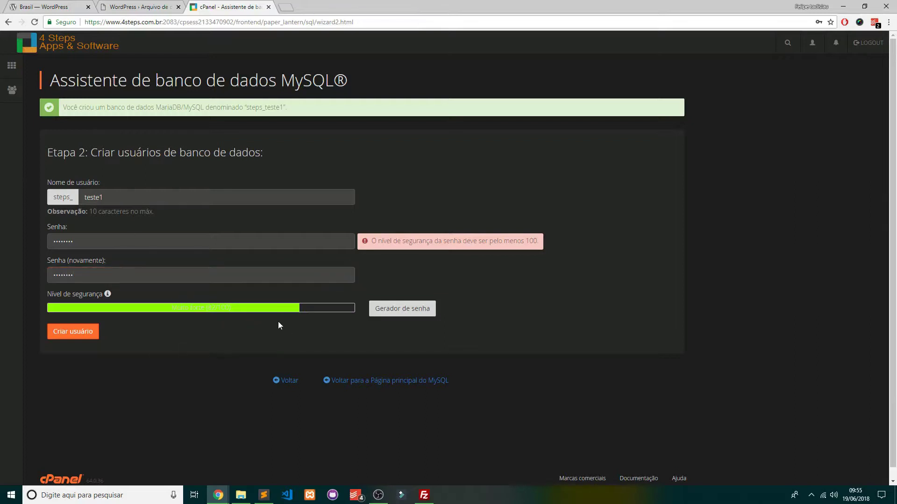
click(74, 334)
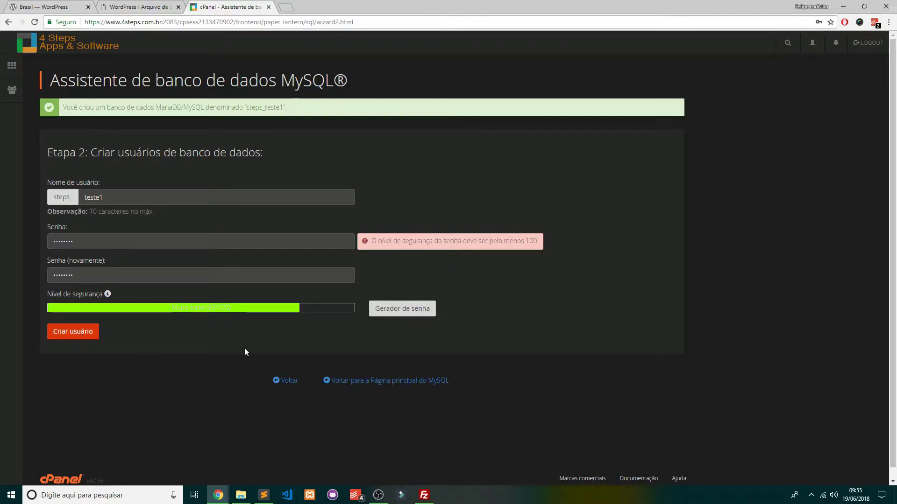
Replace the password with a stronger one, confirm it, and create the user steps_teste1
double_click(116, 241)
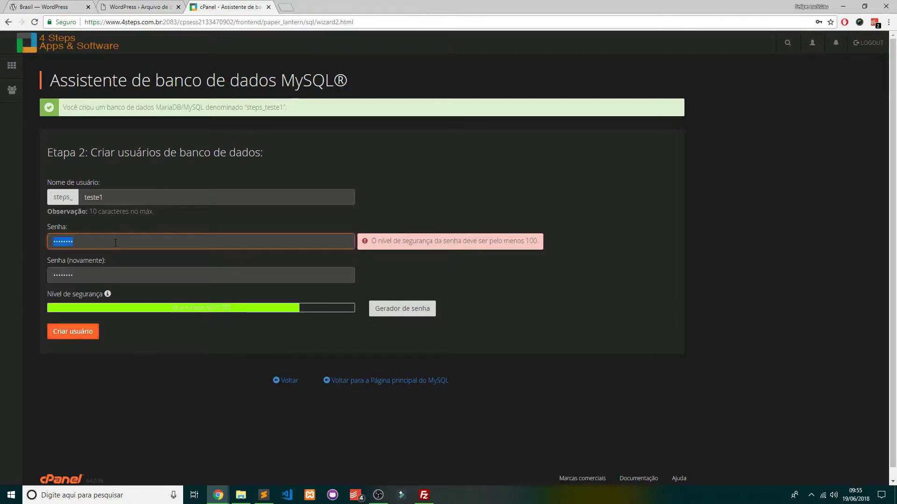
text(a•••••••)
key(Tab)
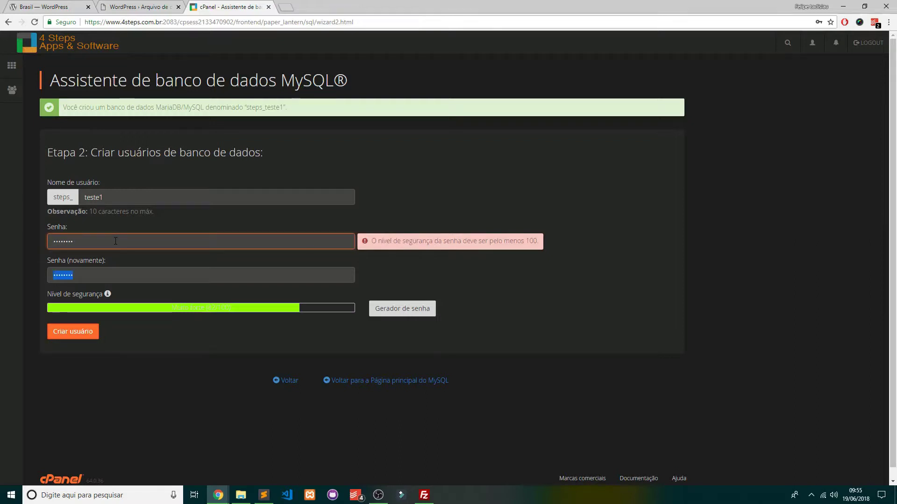
text(••)
text(•••)
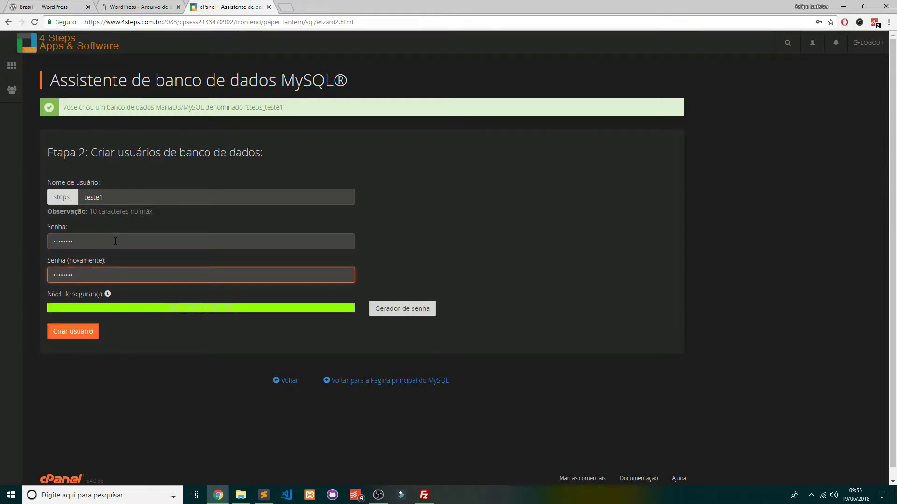
click(72, 332)
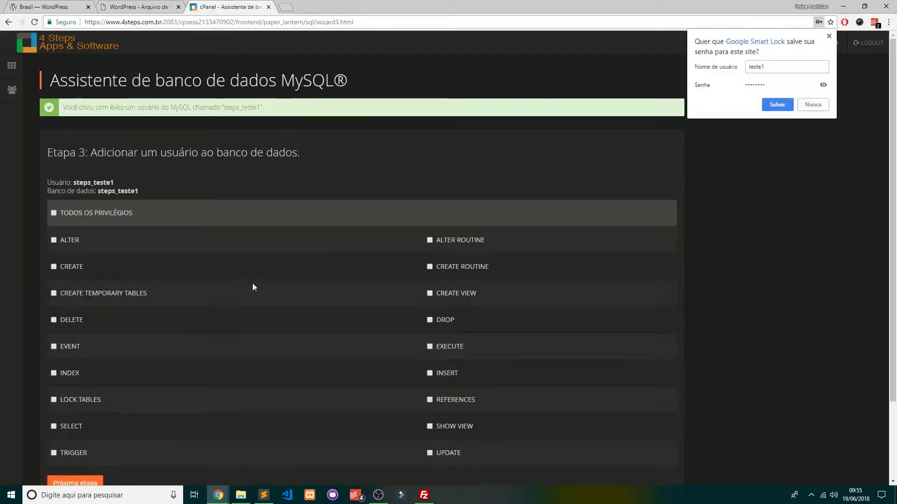
Grant all privileges to steps_teste1 on database steps_teste1, then return to the WordPress setup tab
click(829, 36)
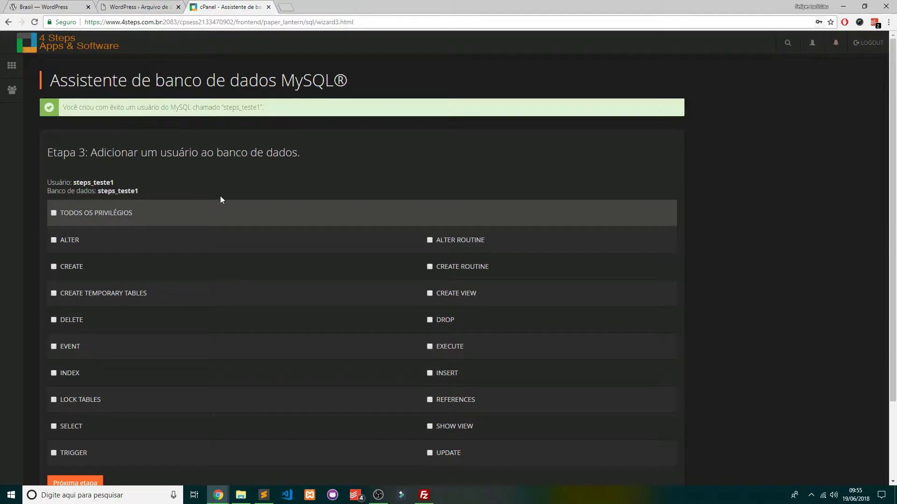
scroll(237, 207, down, 3)
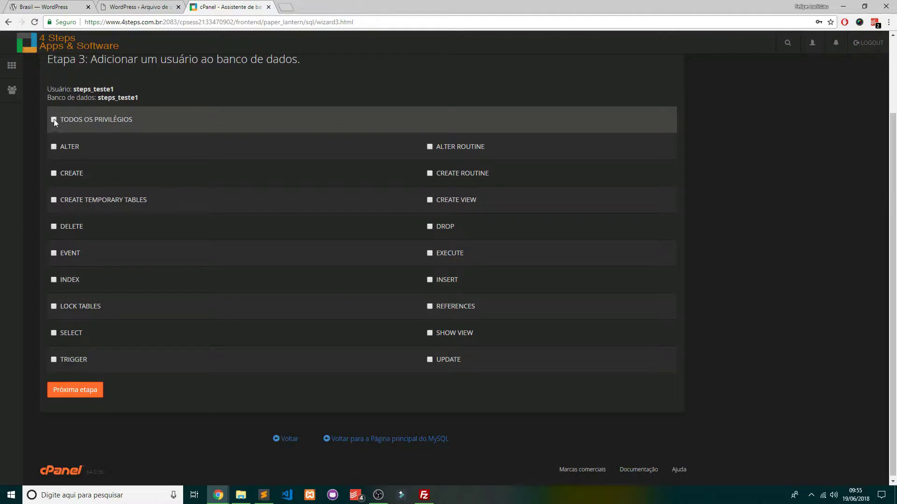
click(83, 395)
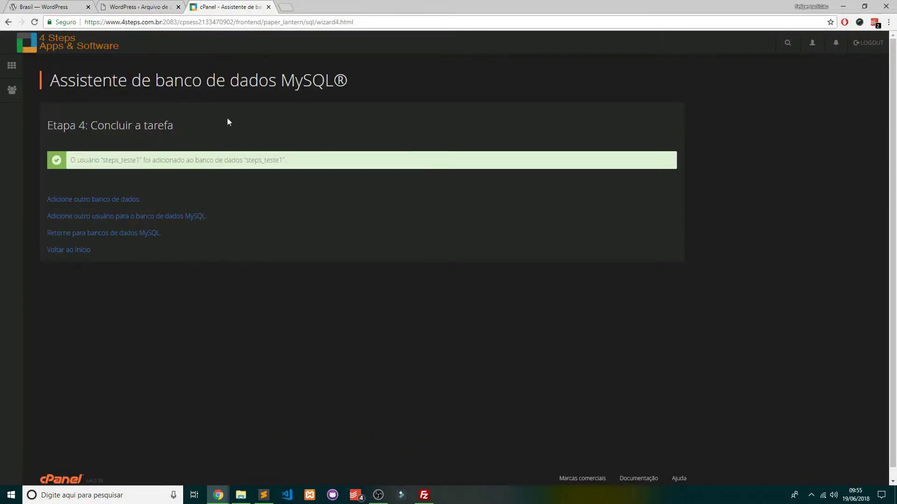
click(136, 6)
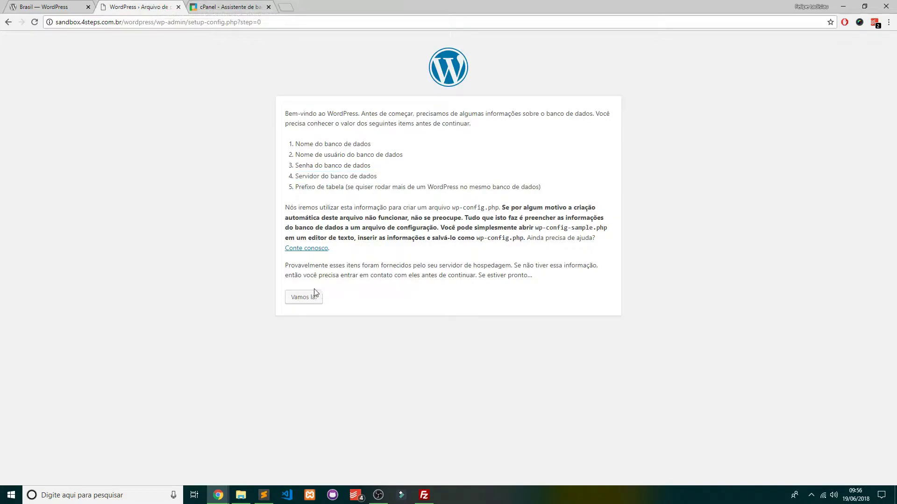
Enter steps_teste1 as the database name, keep the username, and type the database password
click(304, 297)
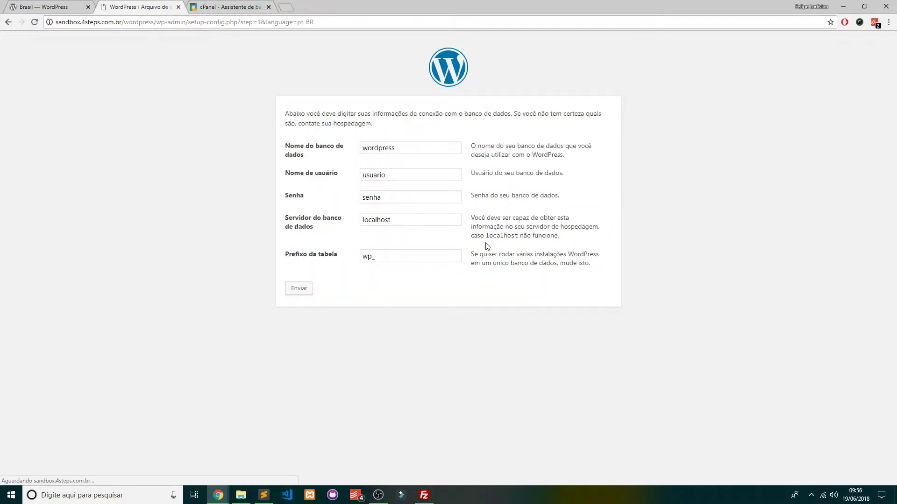
double_click(411, 146)
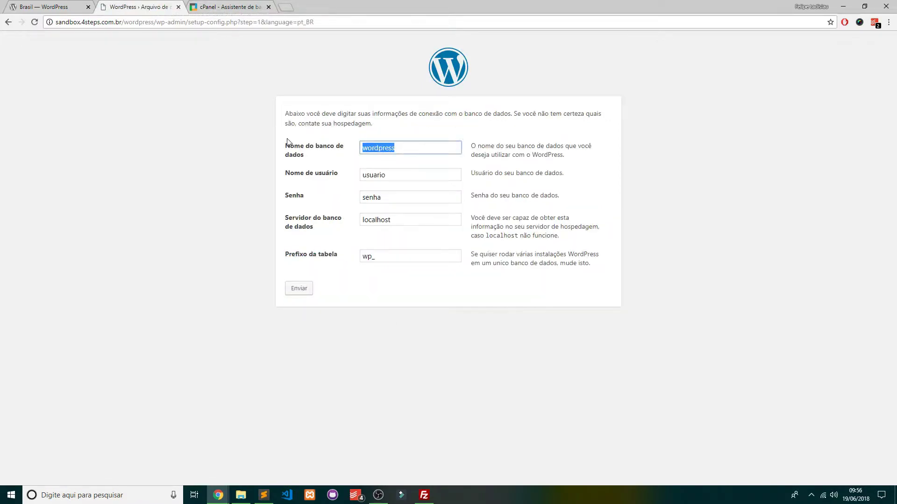
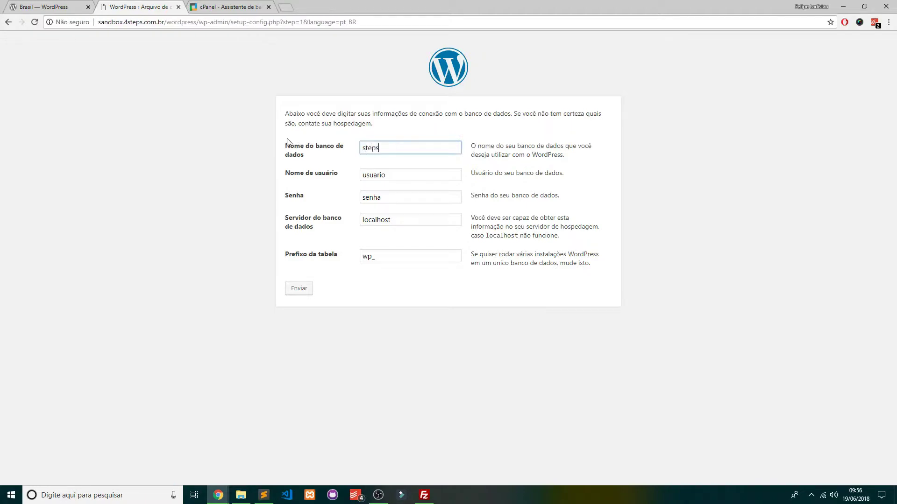
key(Tab)
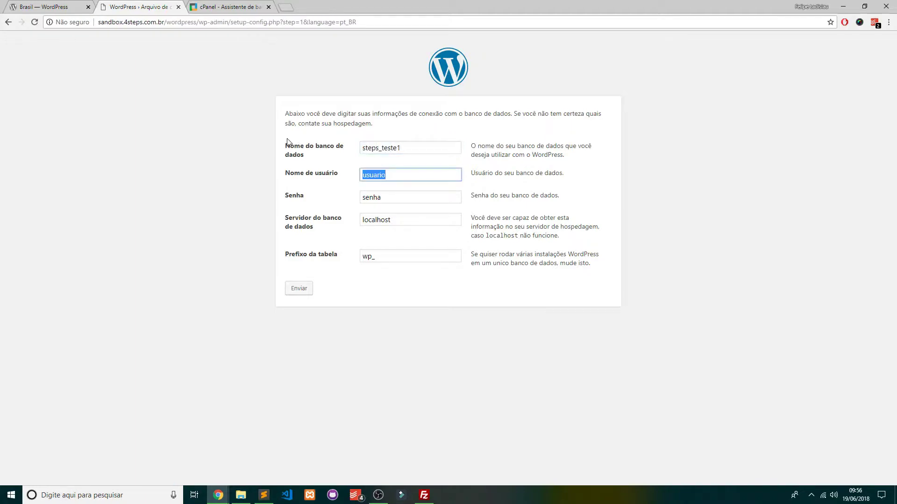
key(Tab)
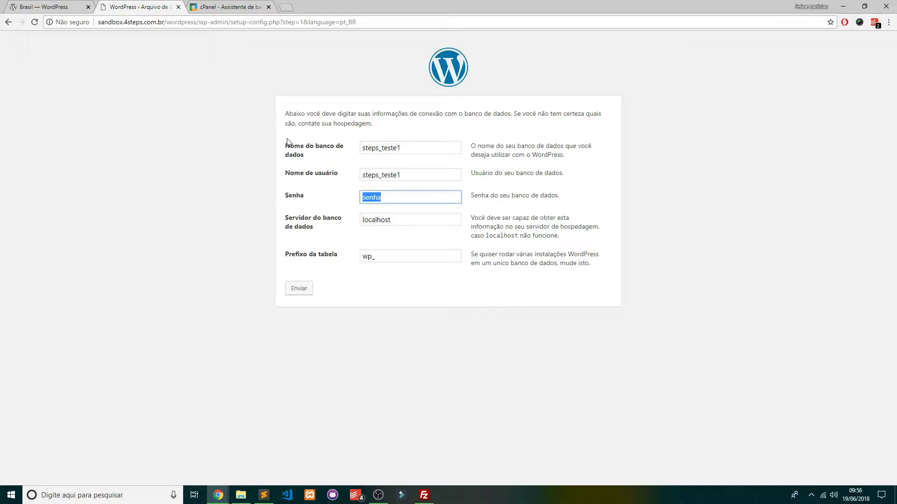
key(Tab)
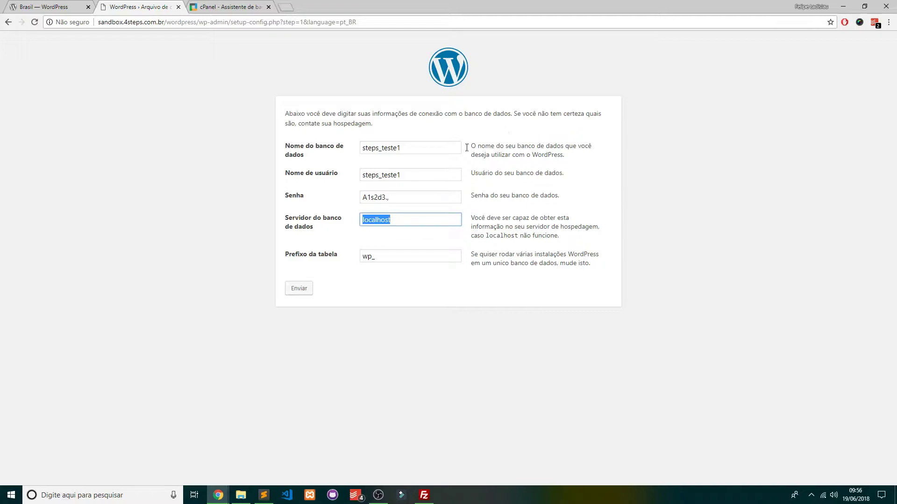
Keep localhost as the server and wp_ as the table prefix, and submit the details
drag(416, 218, 294, 218)
click(348, 273)
drag(396, 259, 294, 260)
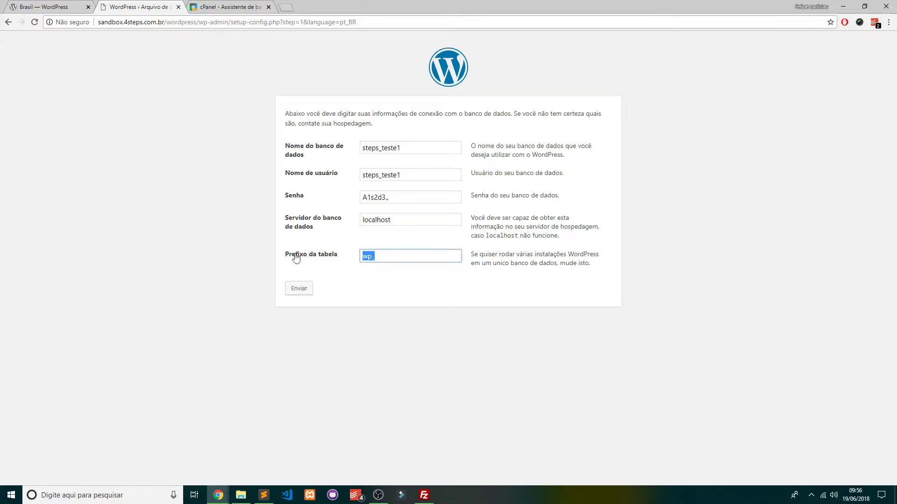
click(450, 291)
drag(374, 257, 357, 255)
drag(414, 251, 180, 255)
click(442, 325)
click(303, 290)
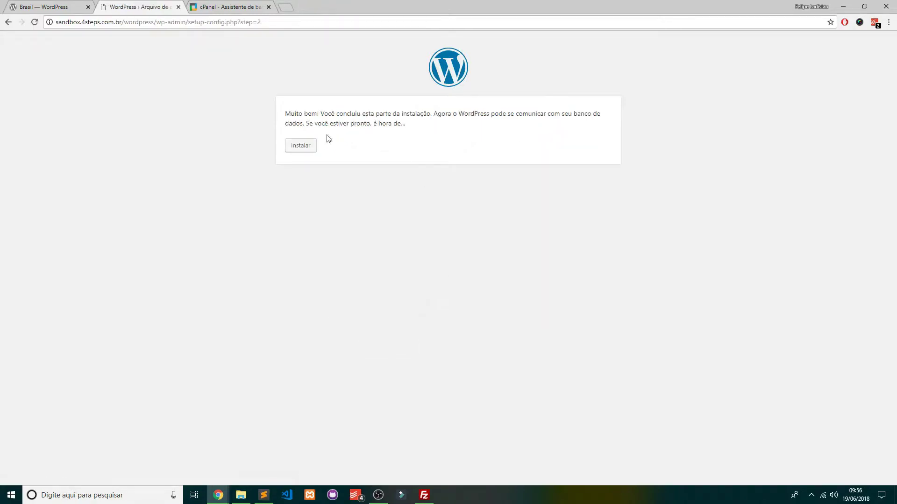
Enter site title Meu site teste, the admin username and password, confirming the weak password
click(302, 147)
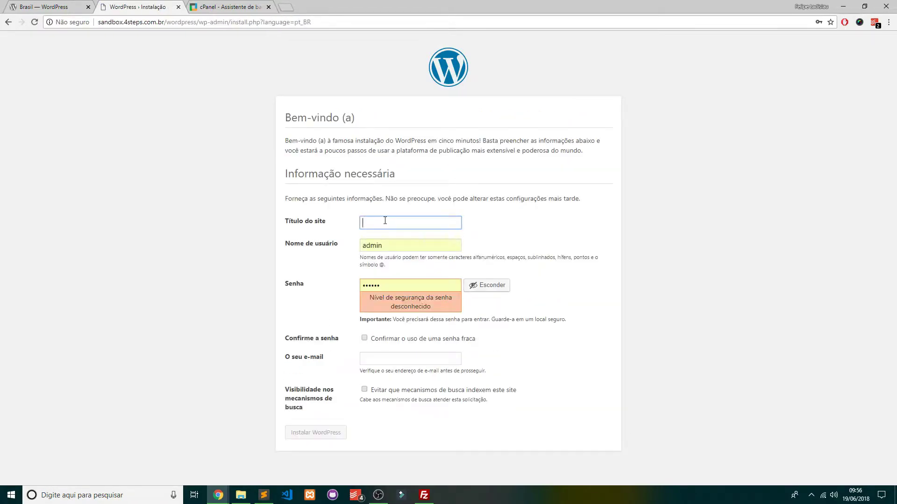
text(Meu site teste)
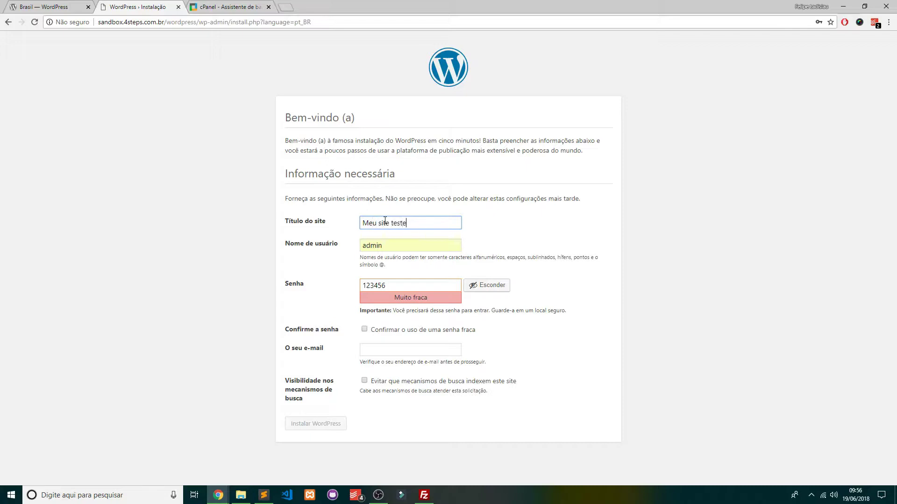
key(Tab)
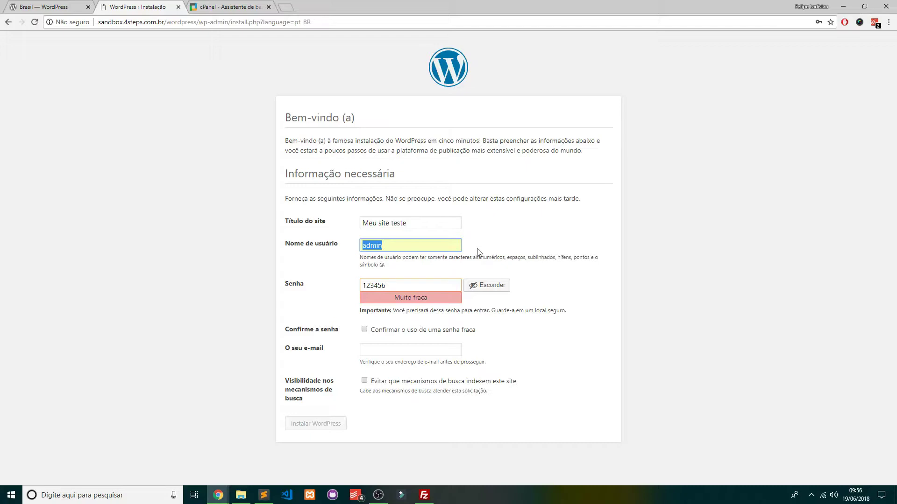
key(Tab)
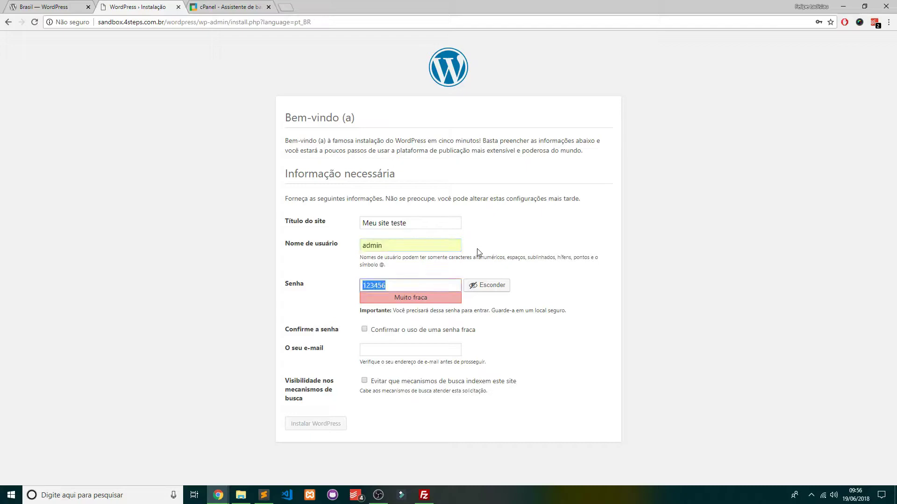
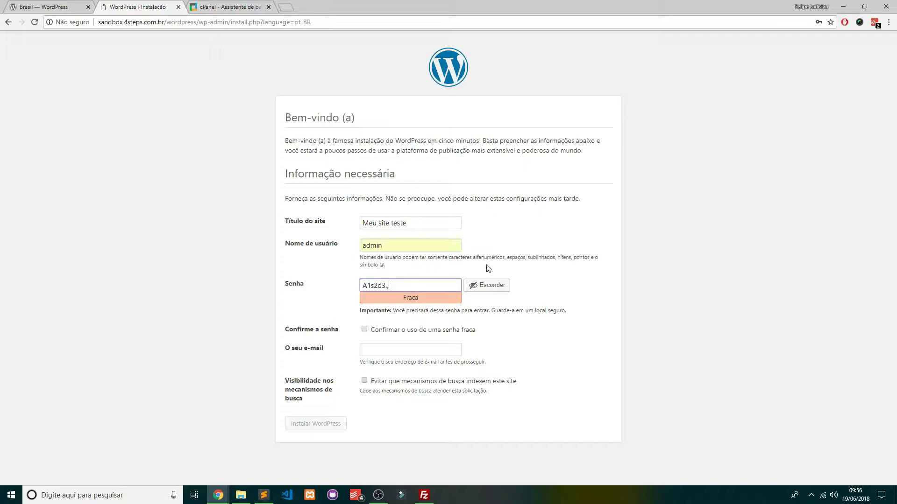
click(365, 329)
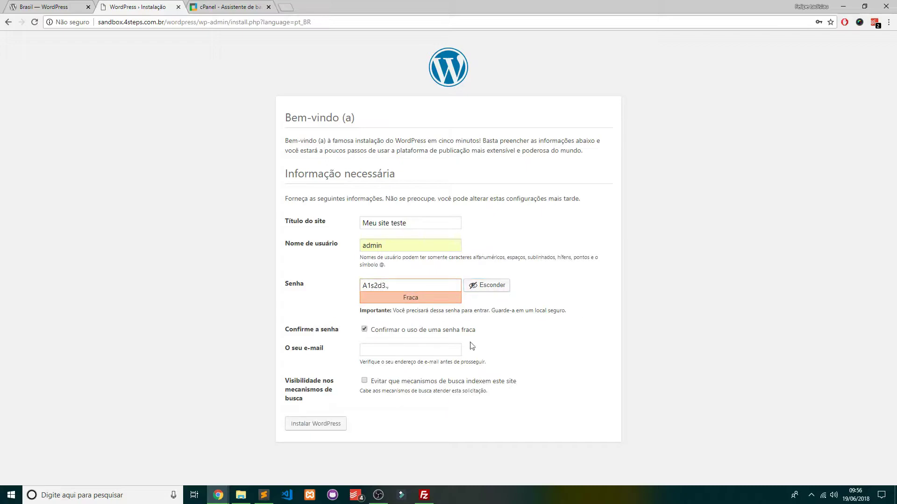
Fill in the administrator's e-mail and install WordPress
click(390, 354)
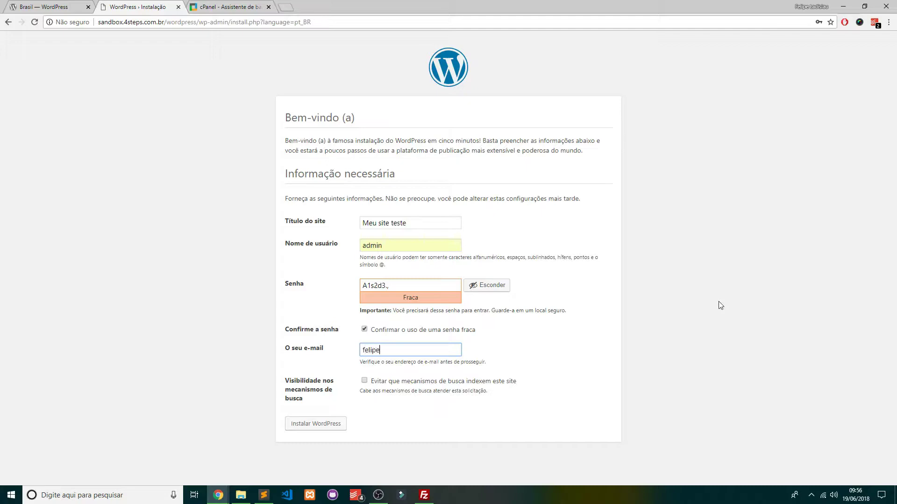
drag(517, 383, 372, 388)
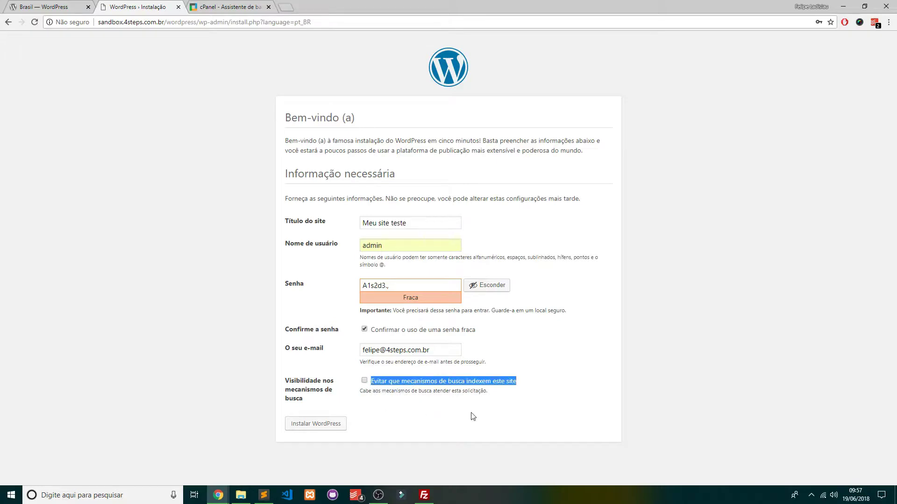
click(419, 424)
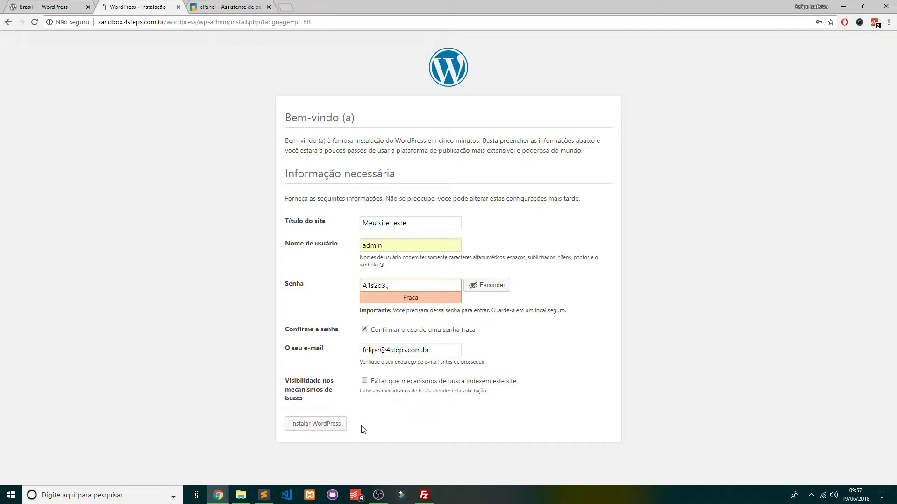
click(313, 425)
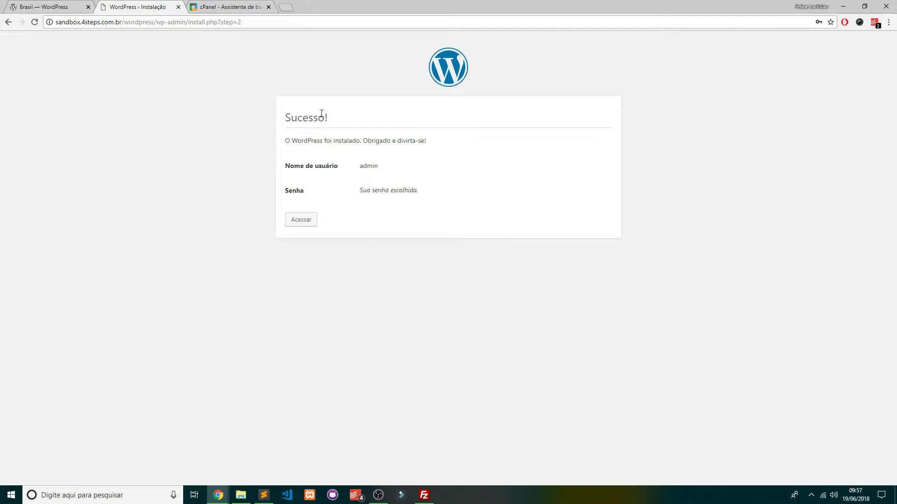
Open the site's login page, then try loading /wordpress/wp-admin in the address bar
click(302, 221)
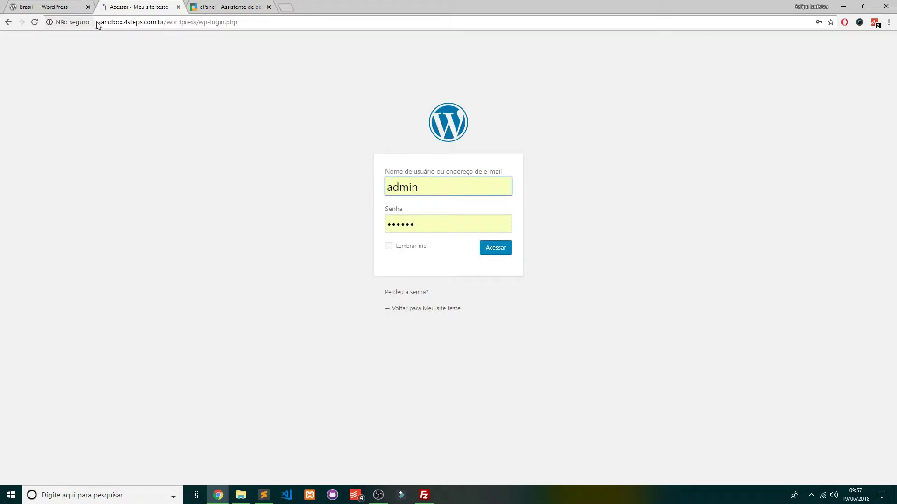
drag(98, 22, 198, 22)
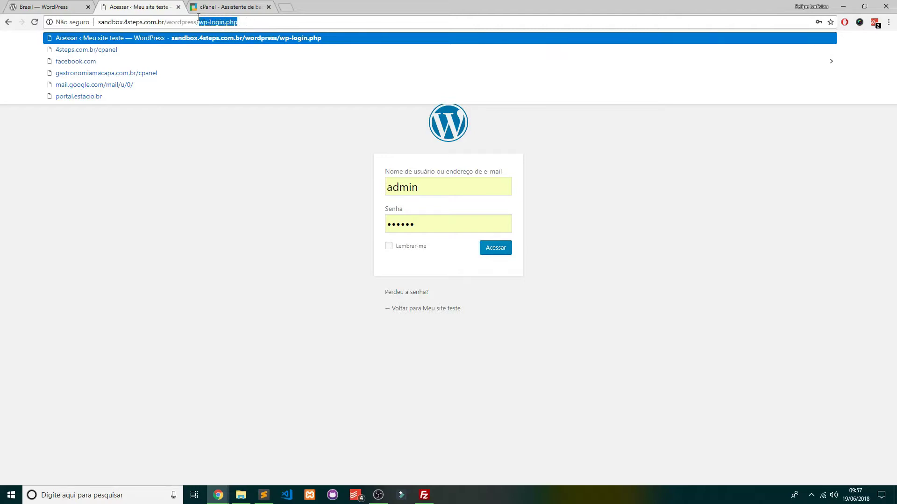
text(wp-admin)
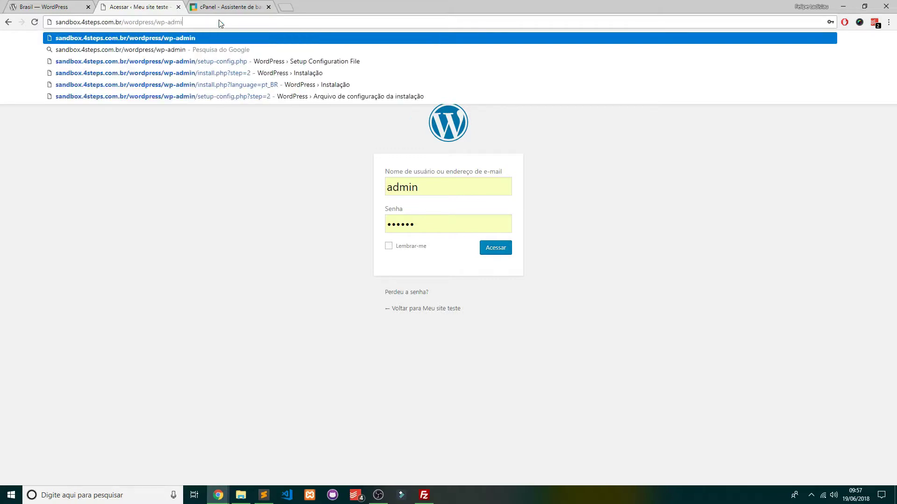
key(Return)
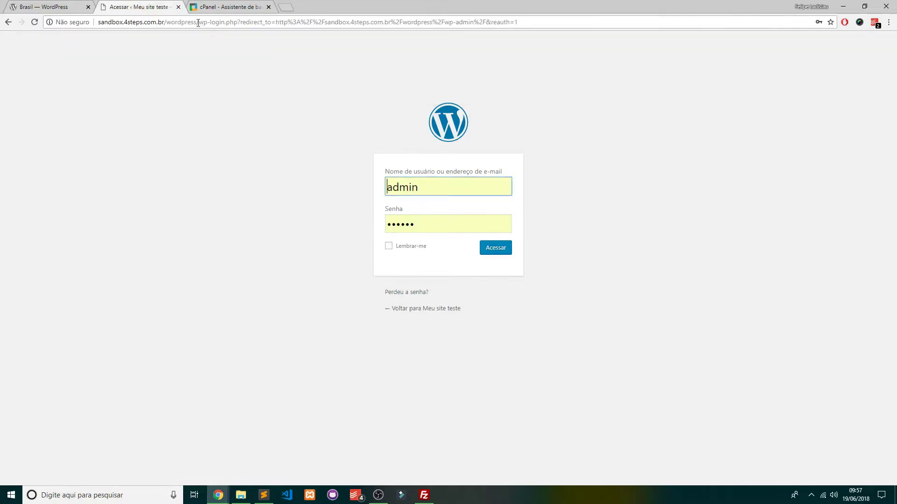
Trim the address back to /wordpress/
drag(197, 22, 239, 22)
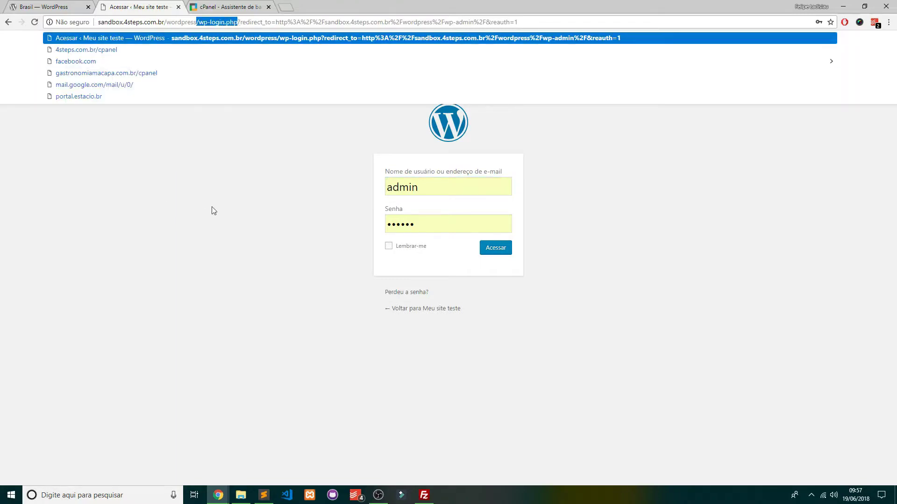
click(225, 196)
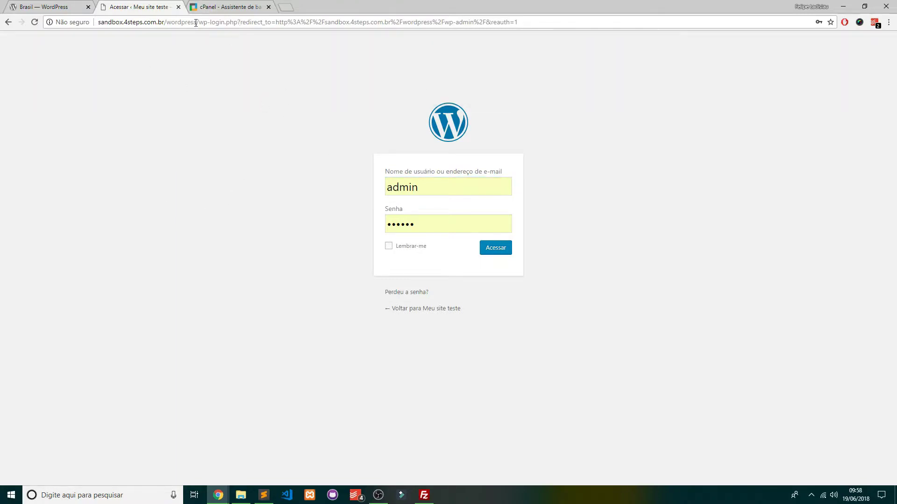
drag(200, 22, 652, 29)
key(BackSpace)
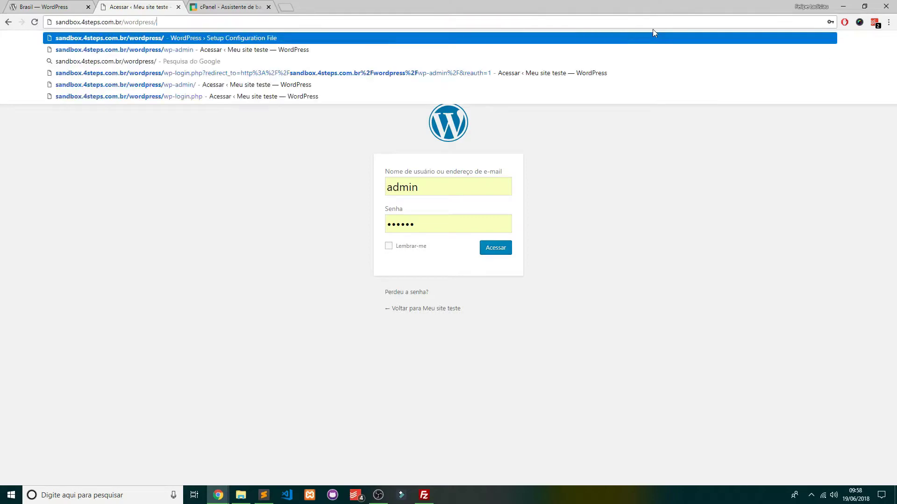
Load the public Meu site teste home page and scroll through it
key(Return)
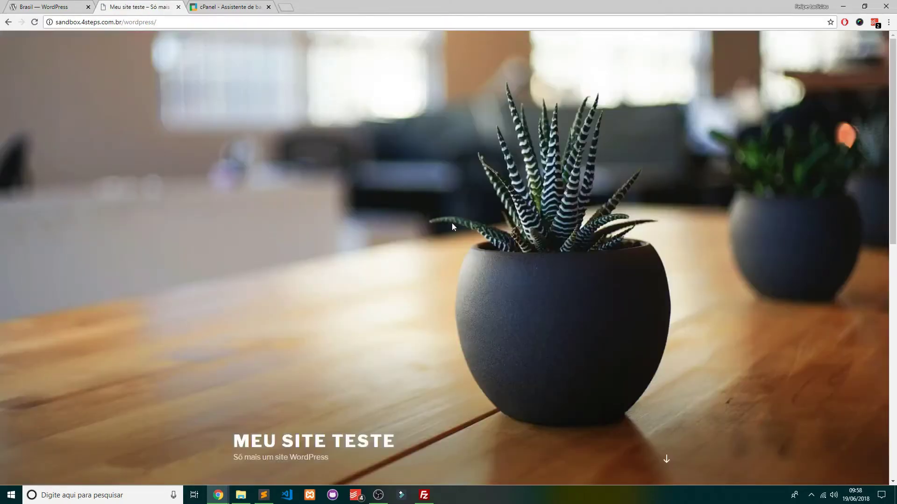
scroll(452, 223, down, 10)
scroll(473, 203, up, 10)
scroll(506, 233, down, 10)
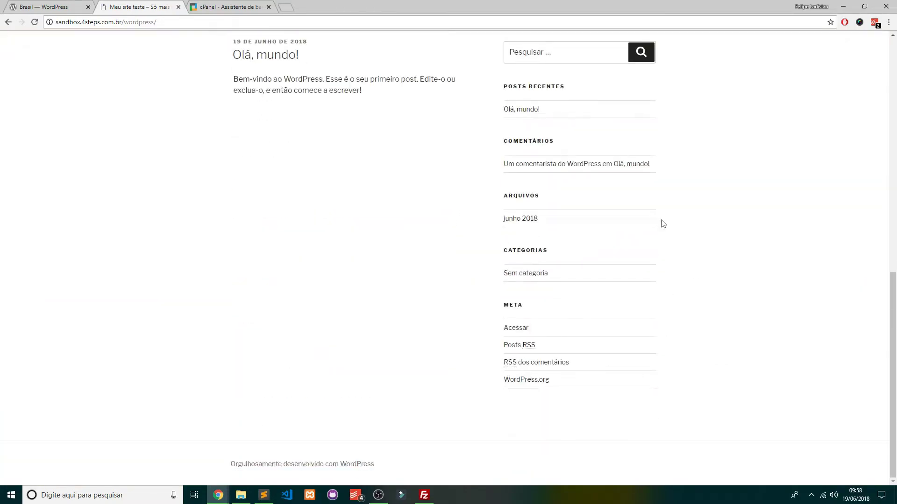
scroll(315, 228, up, 4)
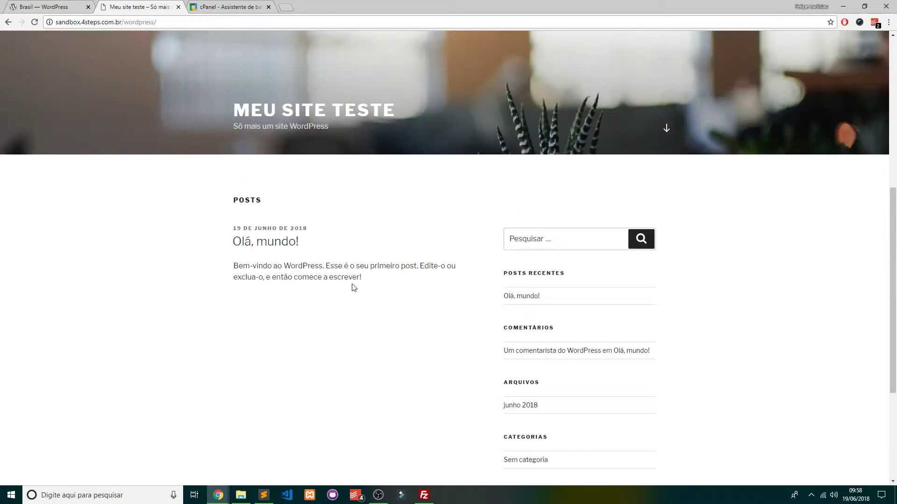
Open the Olá, mundo! post, look over its sample comment, and go back
click(290, 242)
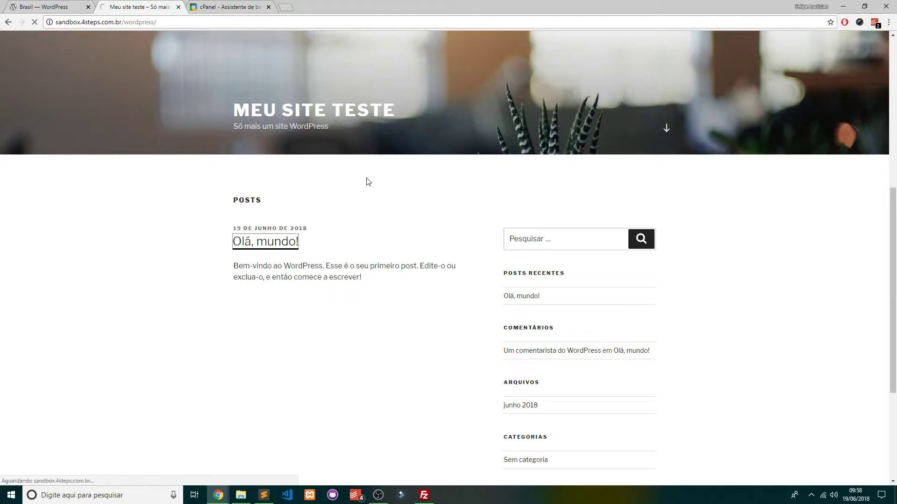
scroll(439, 177, down, 5)
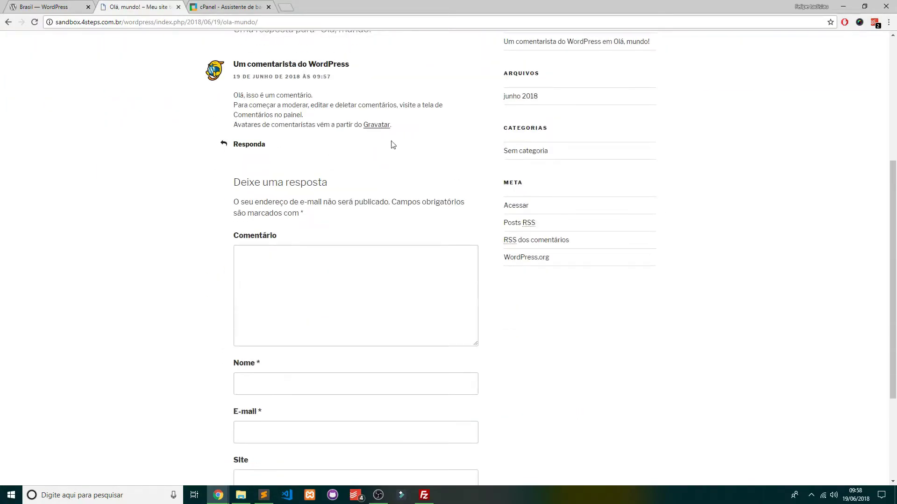
scroll(292, 190, down, 3)
scroll(577, 267, up, 8)
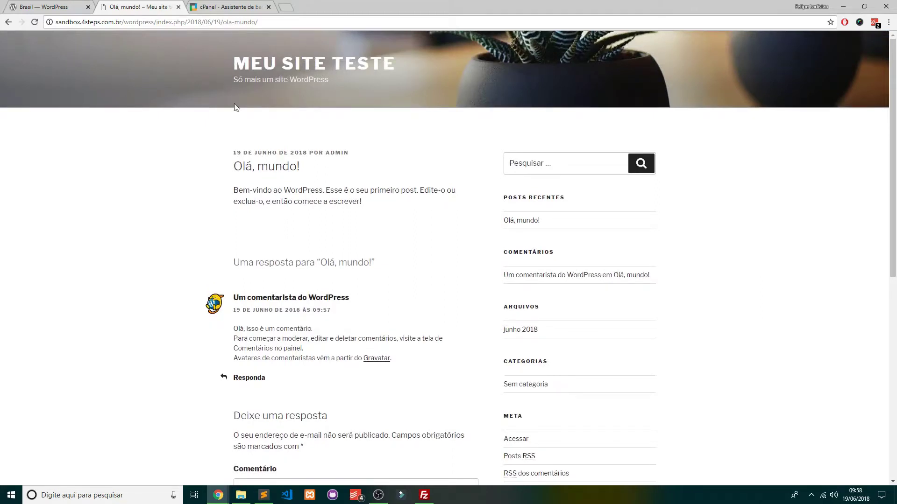
click(8, 22)
Log in as admin with the retyped password, close the cPanel tab, and dismiss the save-password prompt
click(8, 22)
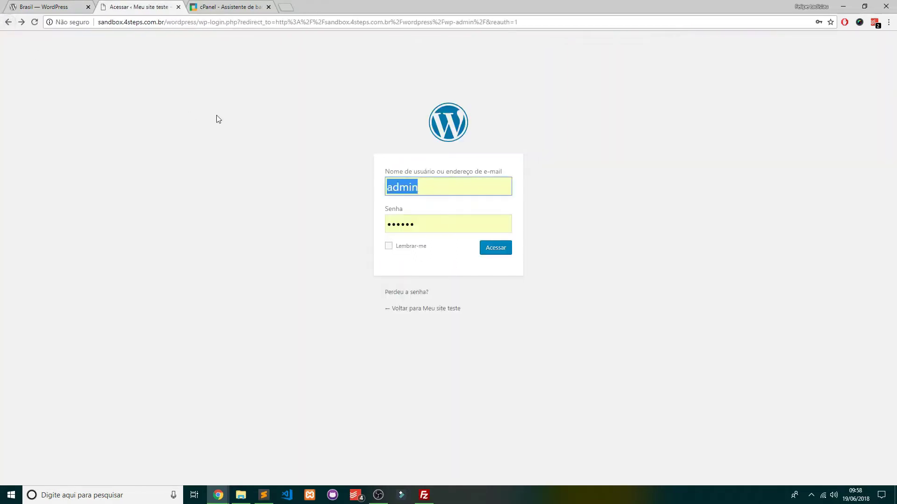
click(428, 222)
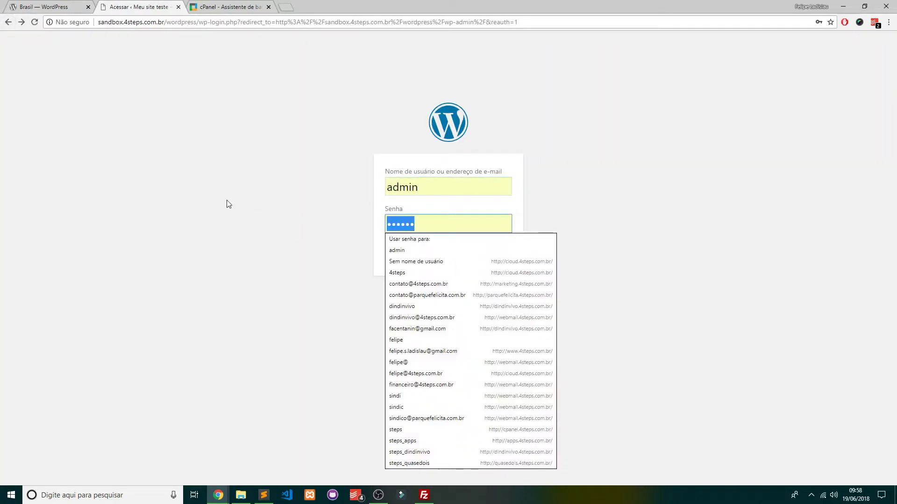
text(a)
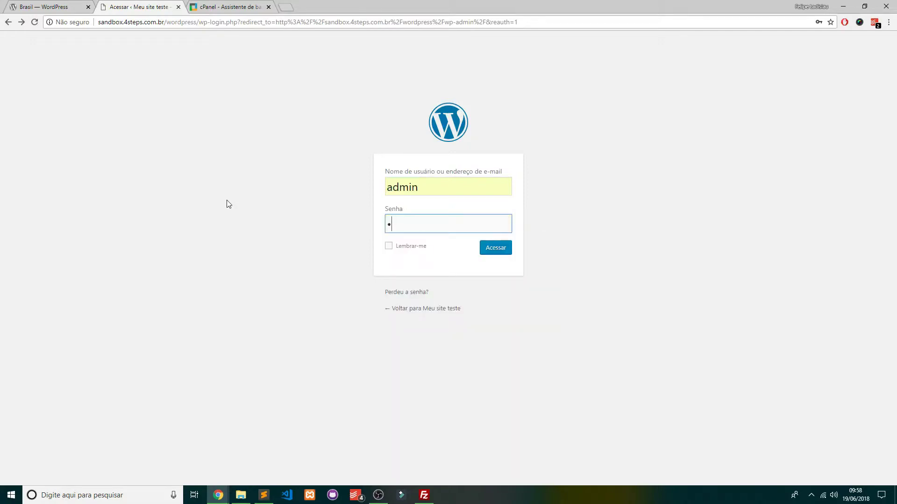
text(aaaaaaa)
key(Return)
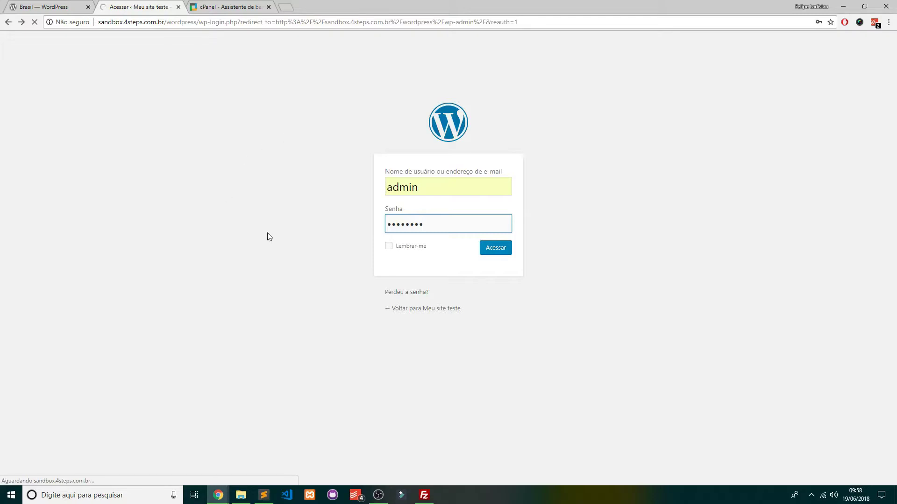
middle_click(229, 1)
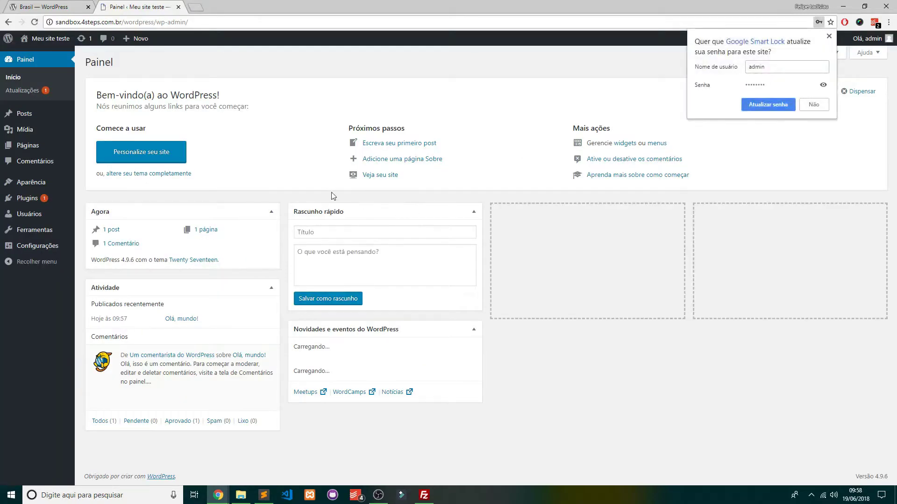
click(828, 36)
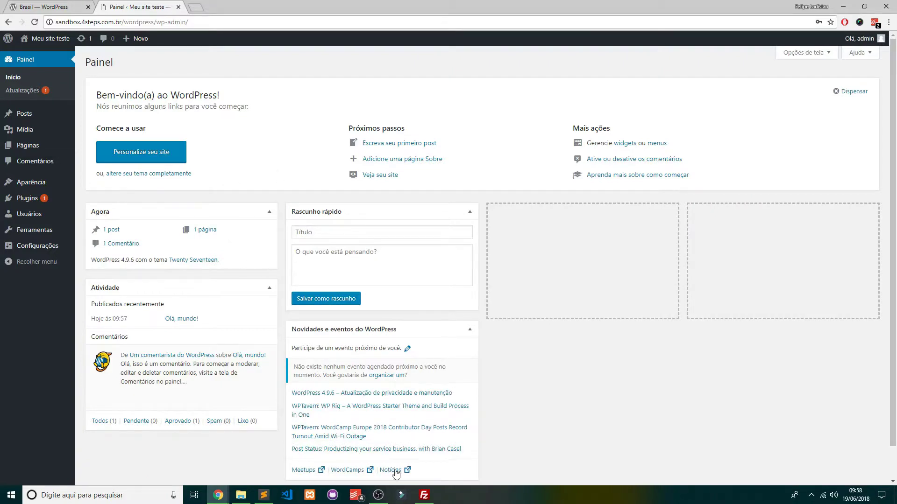
click(241, 495)
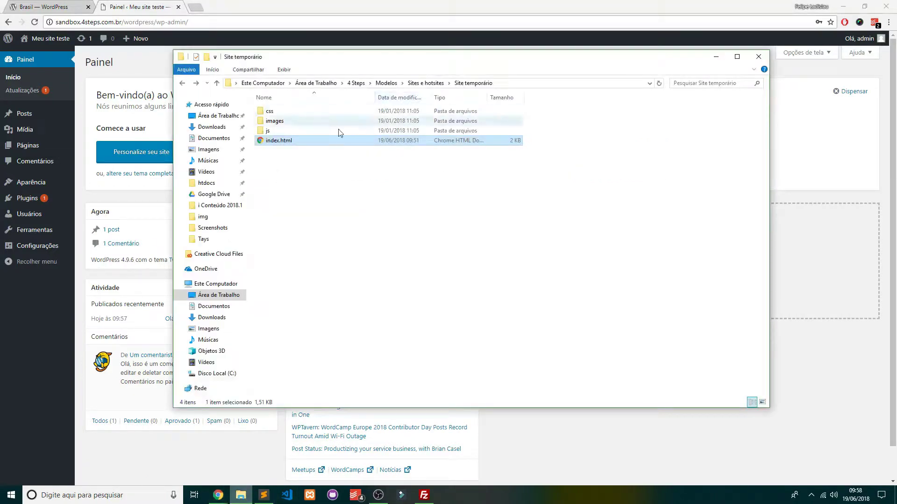
drag(640, 235, 248, 103)
drag(636, 197, 503, 217)
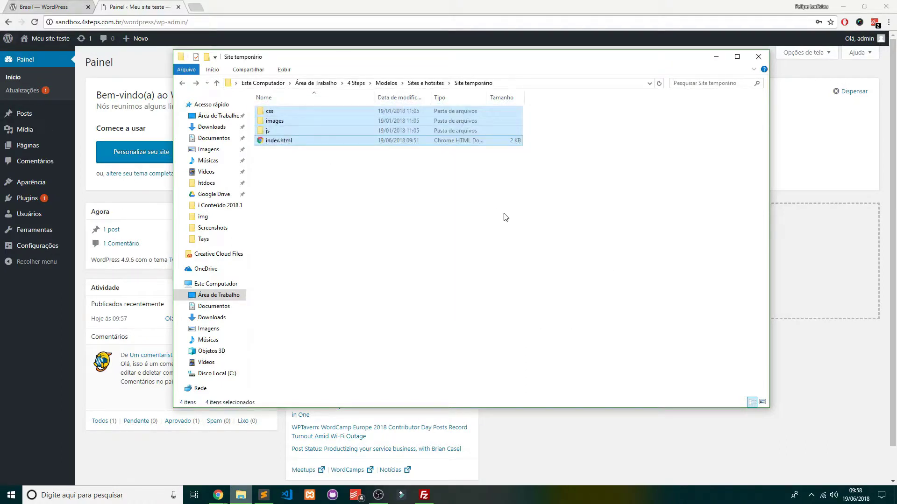
click(516, 180)
click(271, 143)
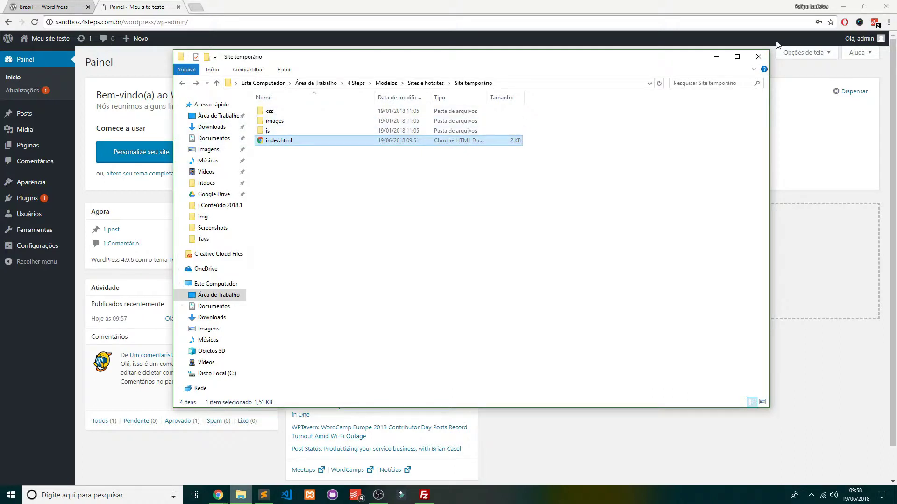
click(758, 56)
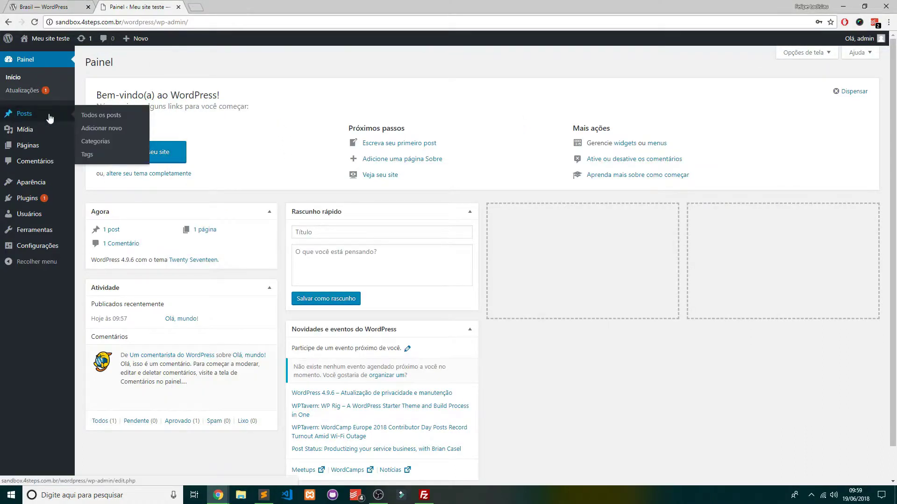
Open the Olá, mundo! post for editing and retitle it 'Minha primeira publicação'
click(105, 114)
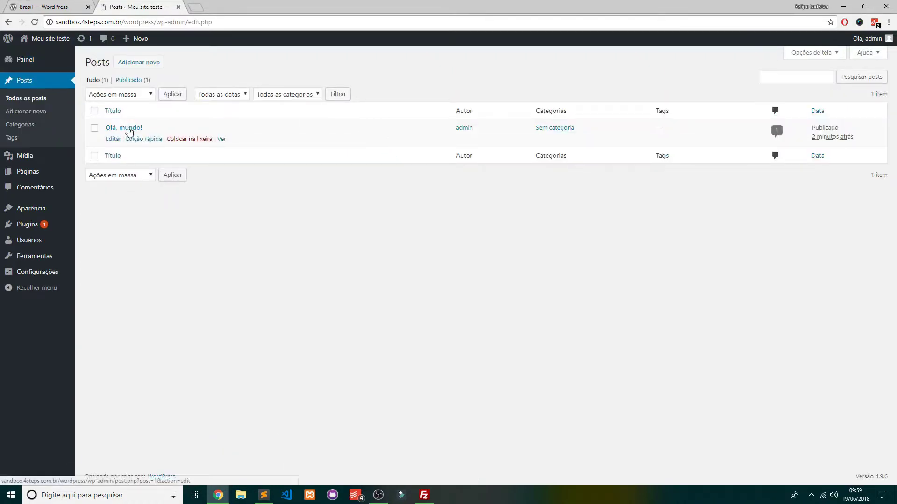
click(113, 139)
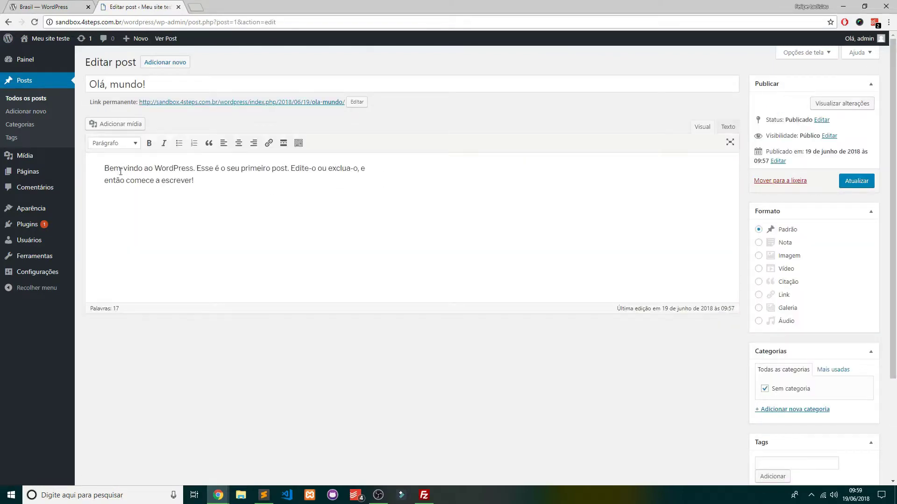
triple_click(166, 90)
mouse_move(3, 56)
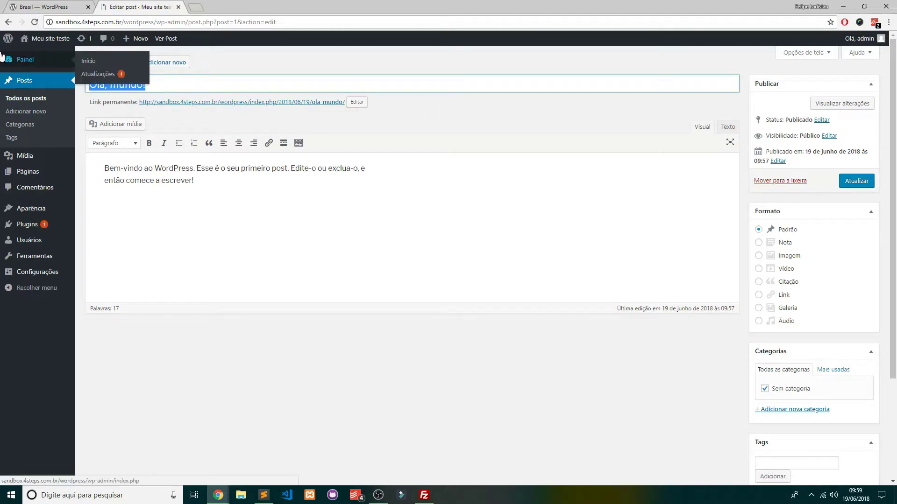
text(Minha primeira pu)
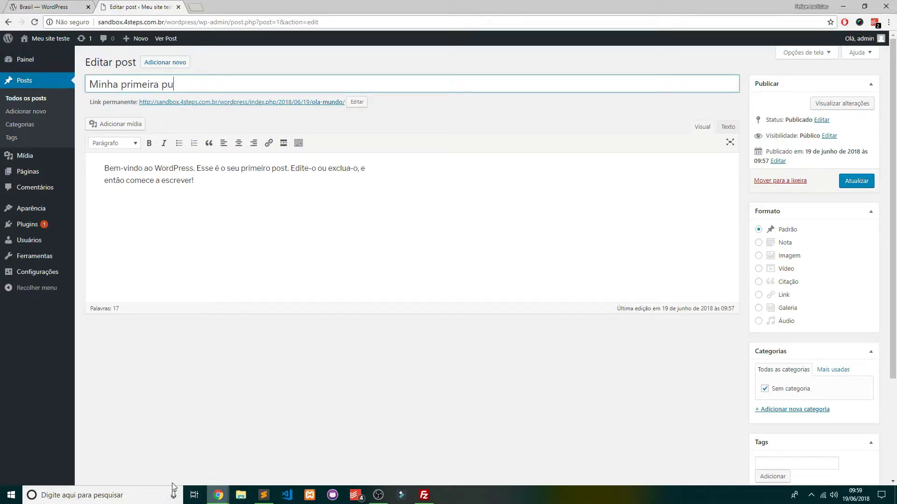
text(blicação)
key(Tab)
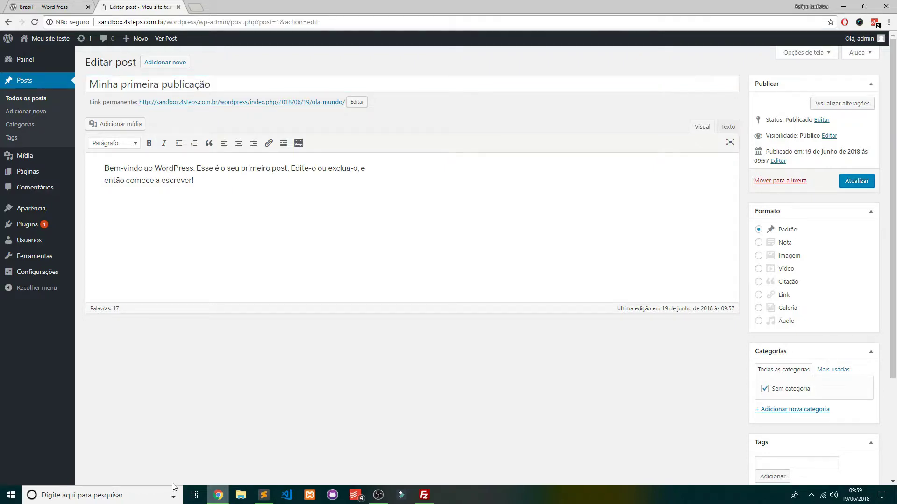
Replace the body with an 'Olá' self-introduction, bold the name, indent it, and update the post
key(shift+Down)
key(shift+Down)
text(Olá)
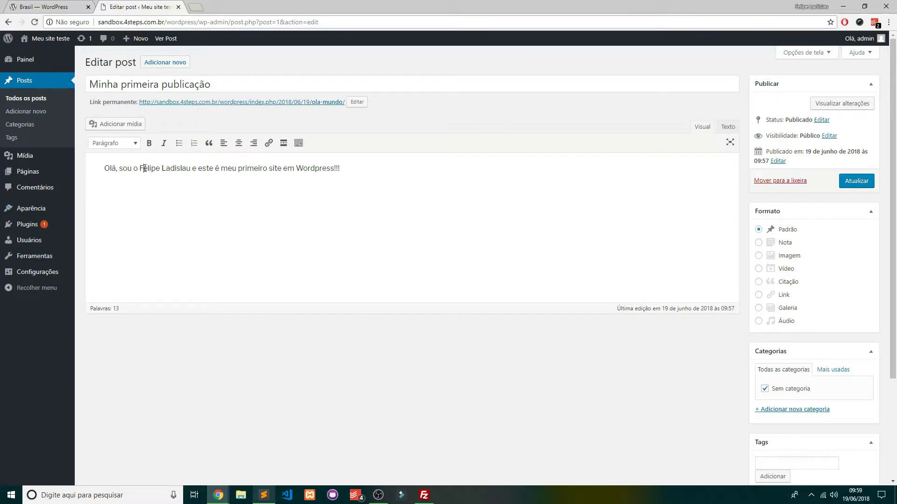
drag(140, 168, 192, 169)
click(149, 143)
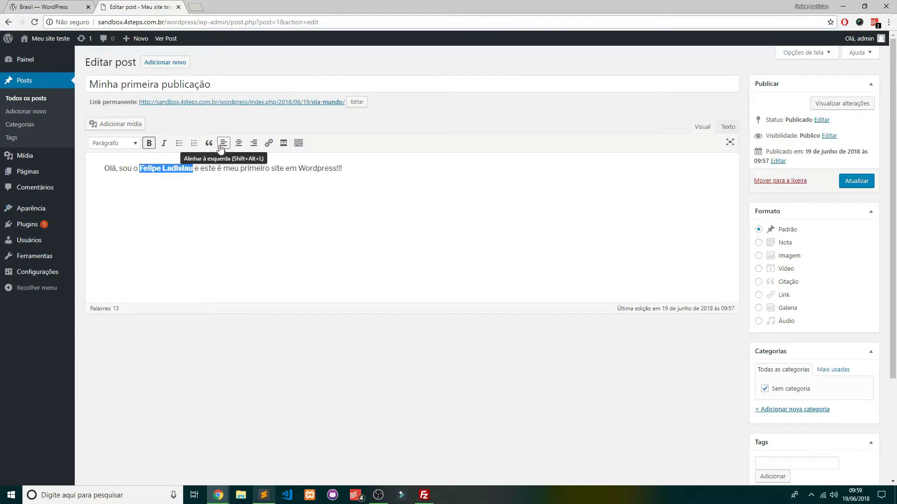
key(Tab)
key(Down)
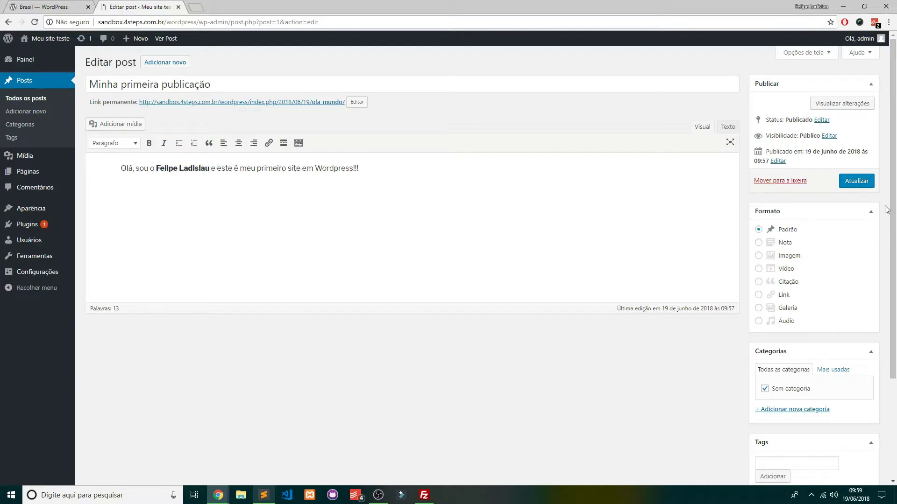
click(856, 182)
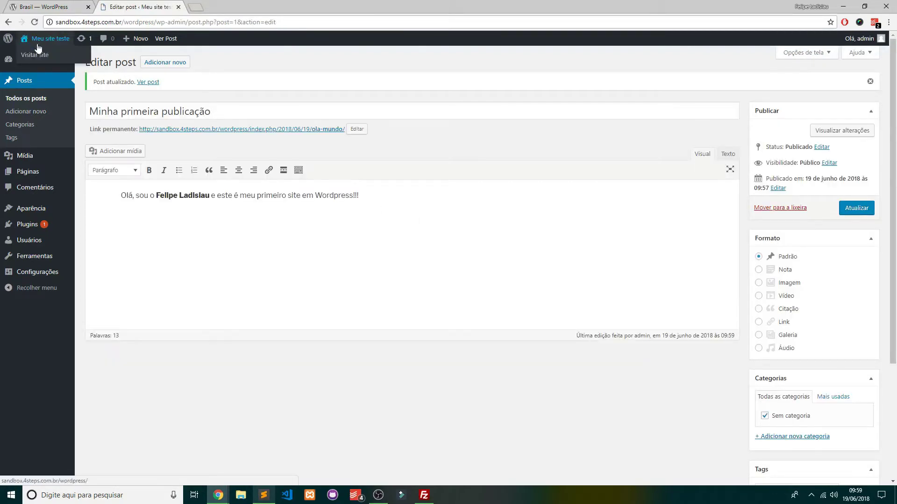
View the updated post on the public site, reading through its paragraph
click(37, 55)
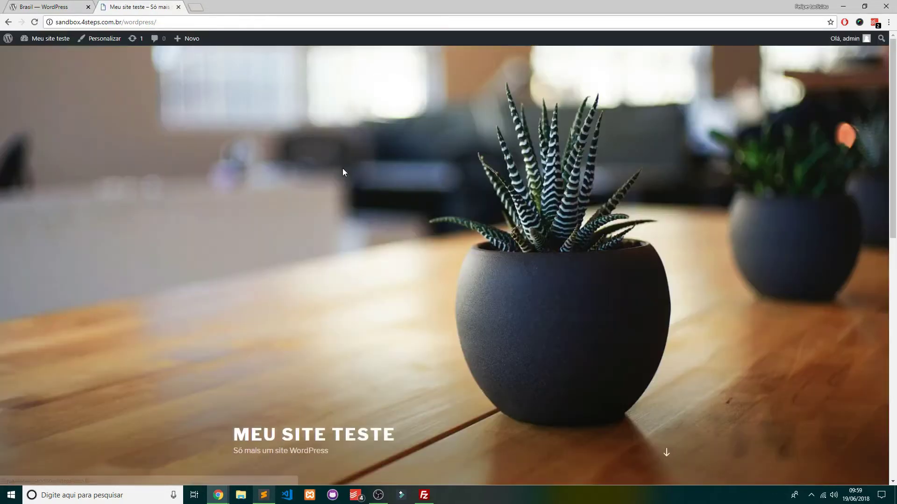
scroll(424, 192, down, 5)
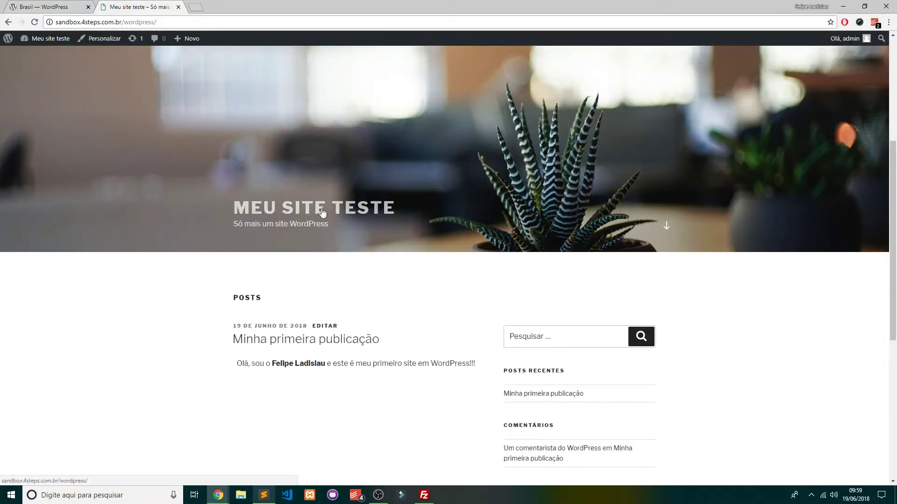
scroll(362, 212, down, 4)
drag(224, 153, 377, 151)
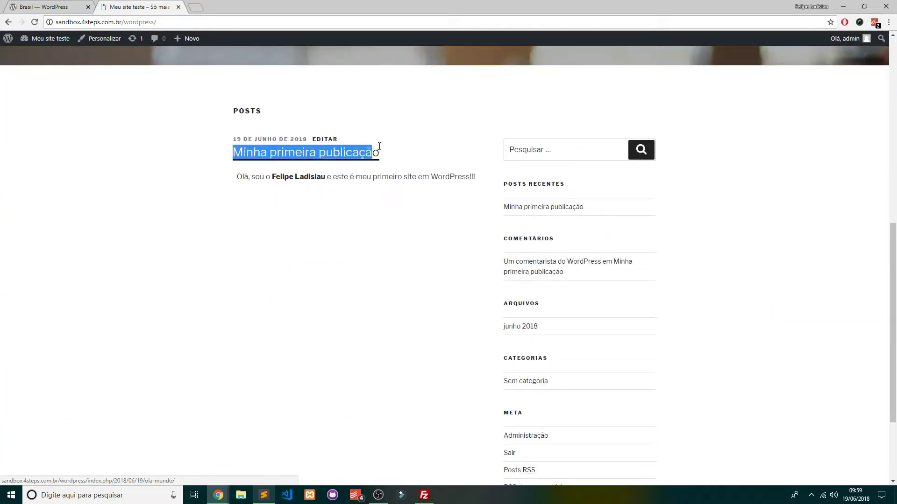
drag(216, 183, 337, 179)
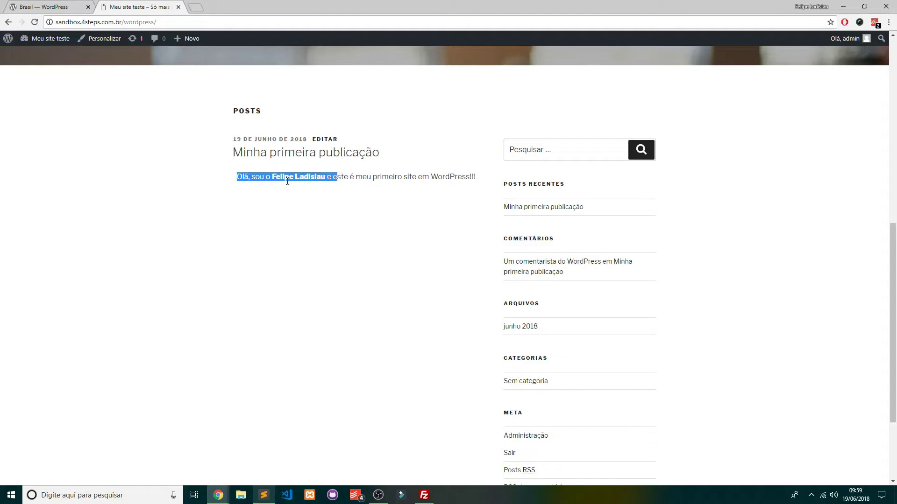
drag(271, 177, 478, 188)
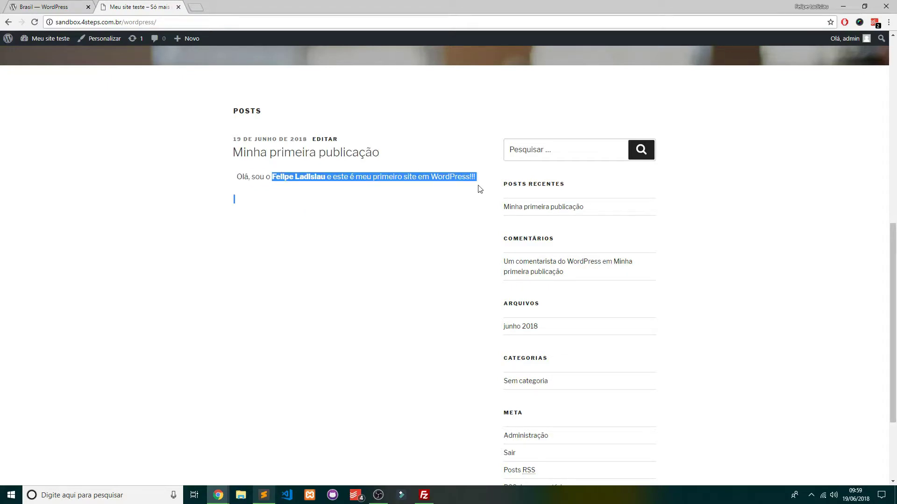
click(407, 195)
scroll(400, 215, up, 4)
scroll(412, 220, down, 6)
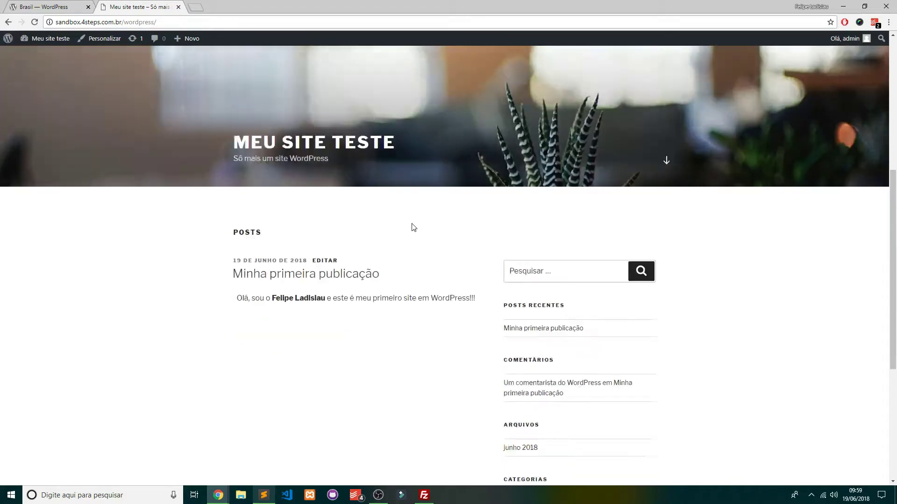
scroll(398, 220, up, 10)
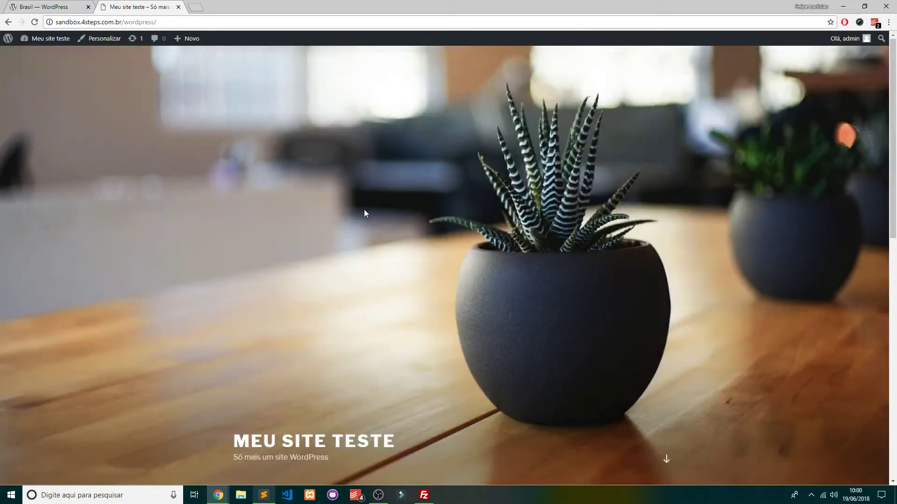
scroll(363, 211, down, 8)
mouse_move(45, 40)
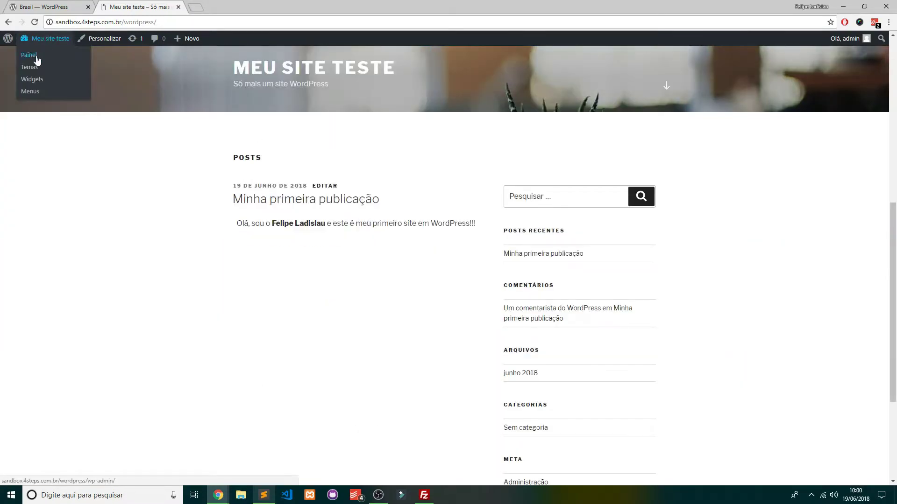
Reopen the post in the editor, remove bold from the name, and update it
click(30, 57)
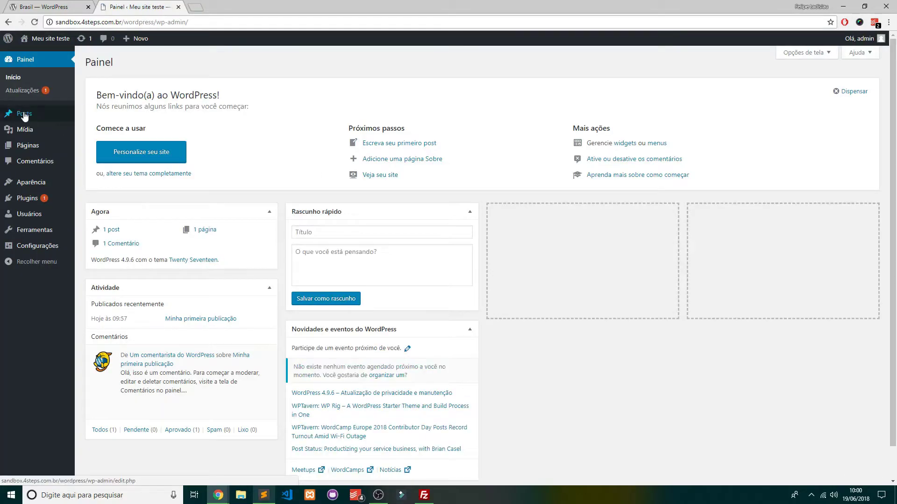
mouse_move(24, 117)
click(114, 117)
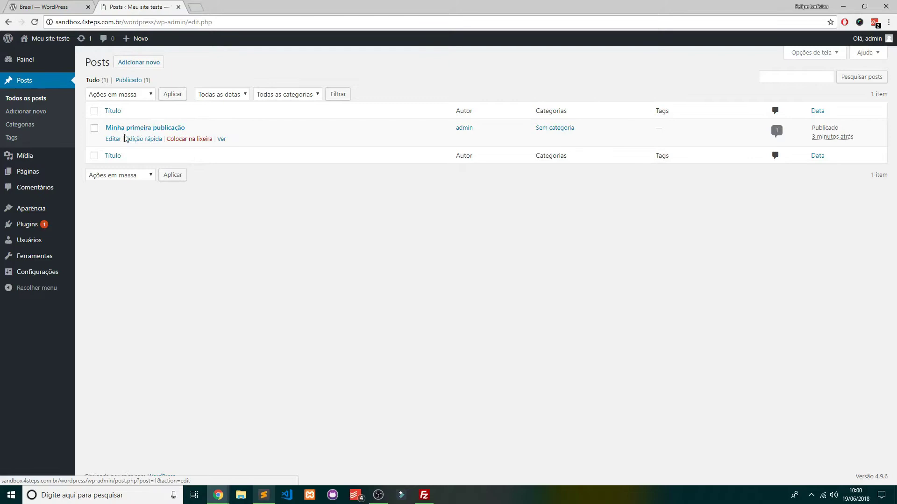
click(114, 140)
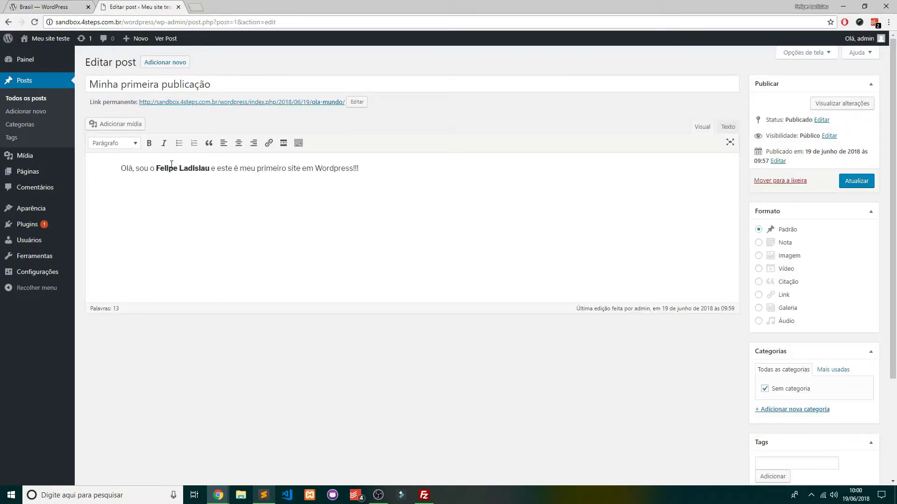
click(171, 164)
drag(156, 169, 209, 168)
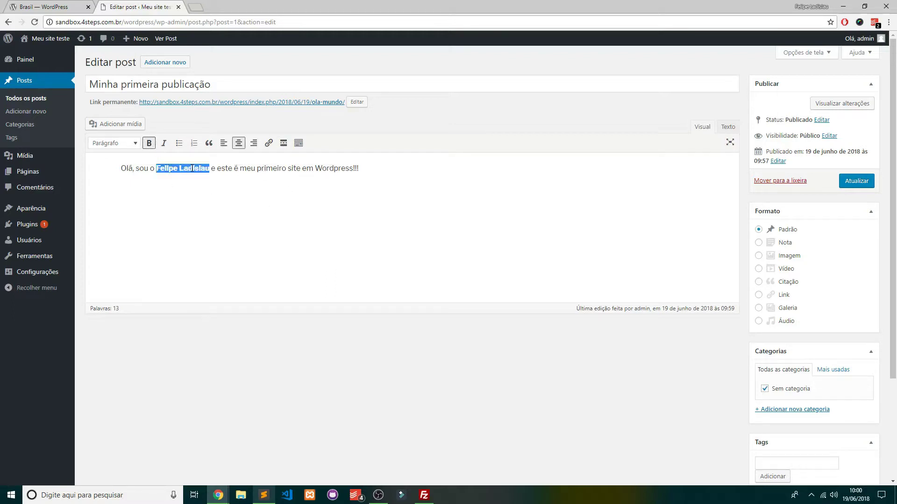
click(149, 143)
click(444, 245)
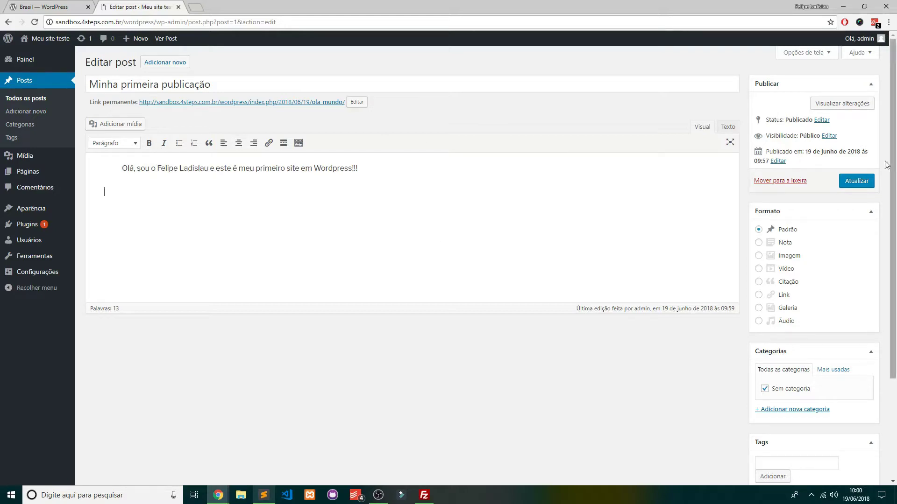
click(862, 180)
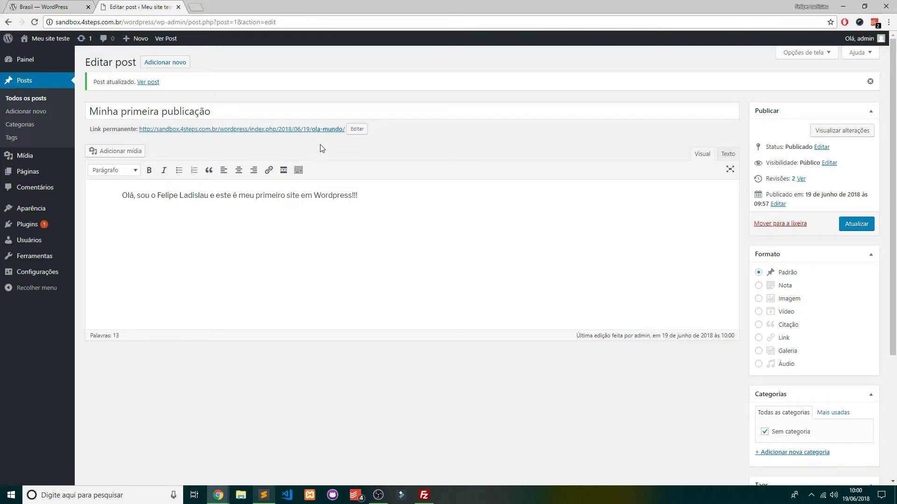
Open terra.com in a new browser tab
click(197, 11)
text(terra.com)
key(Return)
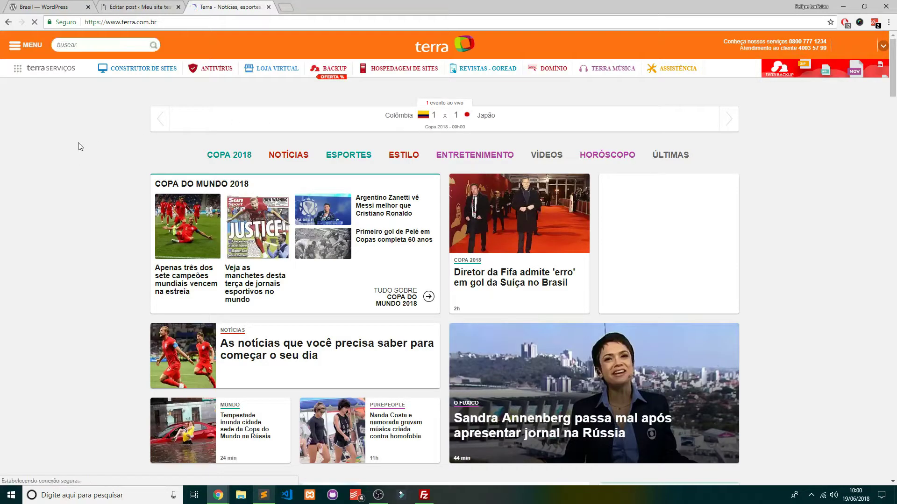
Scroll the Terra homepage and decline the site's notification request
scroll(336, 100, down, 2)
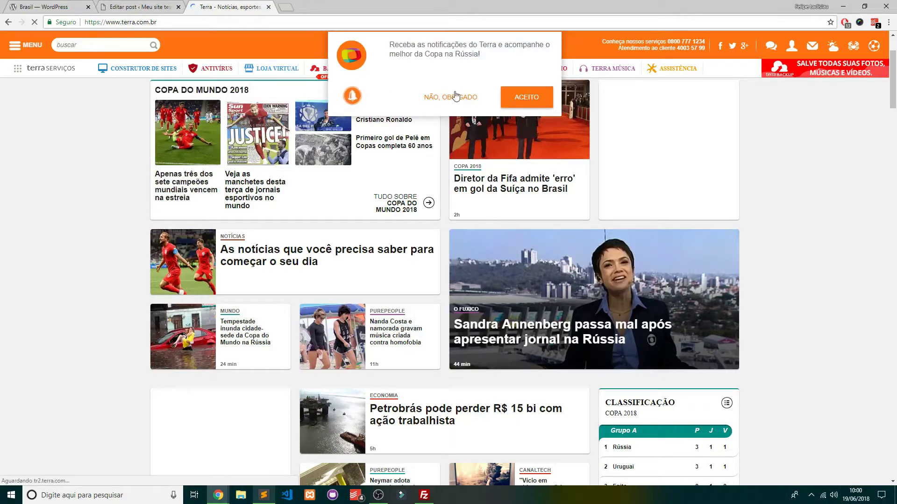
click(449, 97)
scroll(93, 176, up, 2)
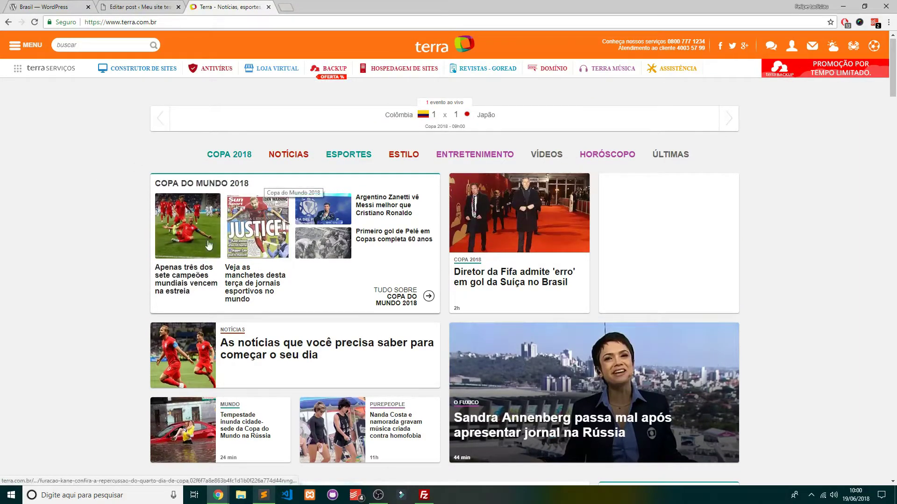
scroll(262, 261, down, 3)
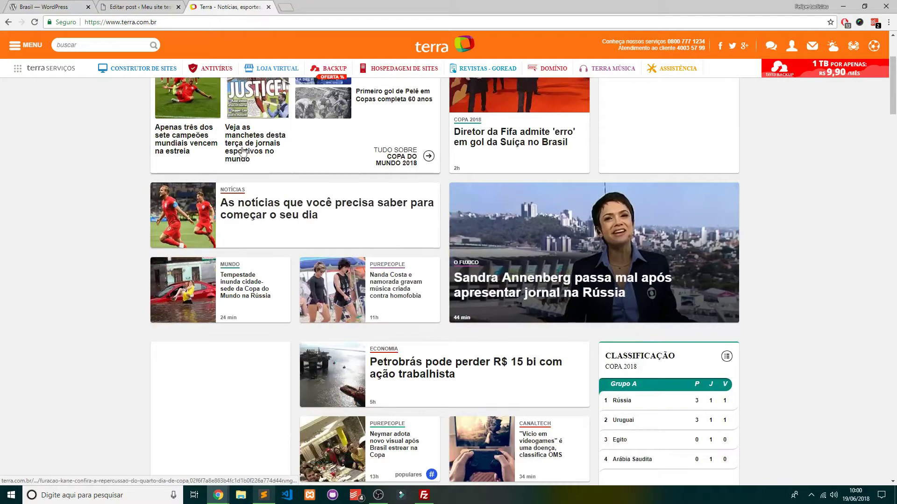
scroll(241, 274, up, 3)
scroll(240, 275, down, 4)
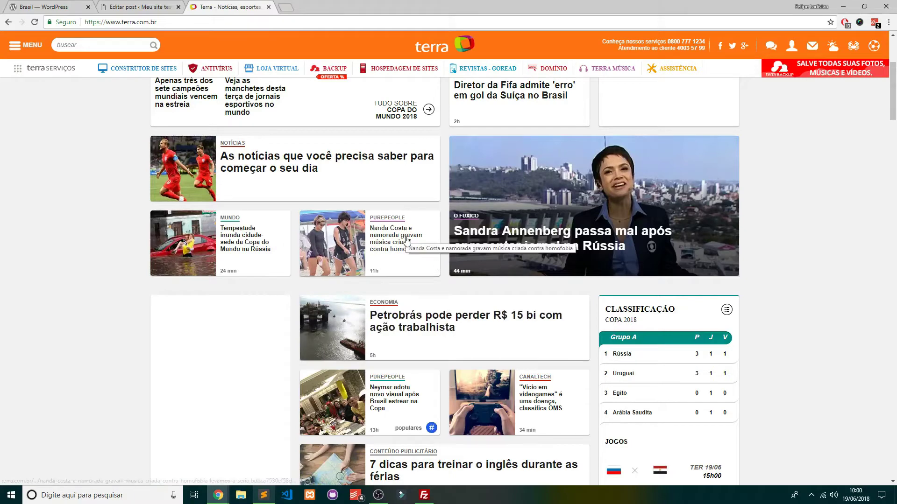
scroll(495, 224, down, 3)
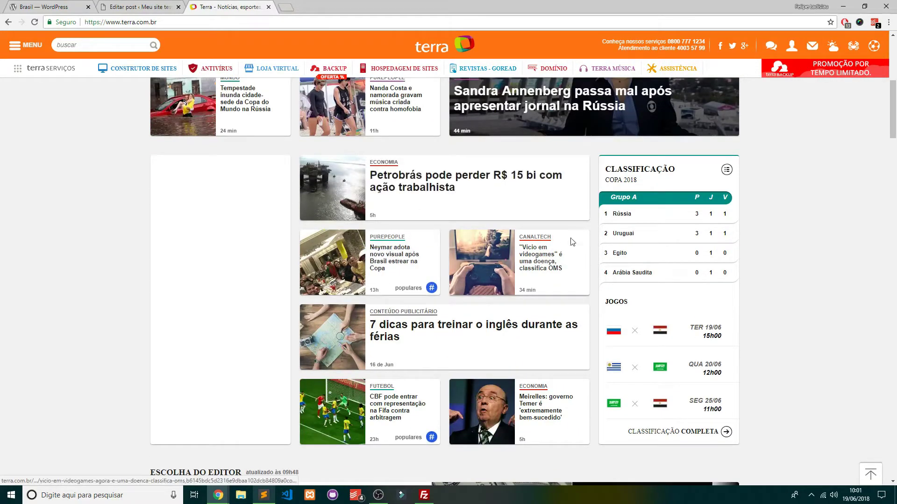
scroll(468, 332, down, 4)
scroll(407, 281, up, 5)
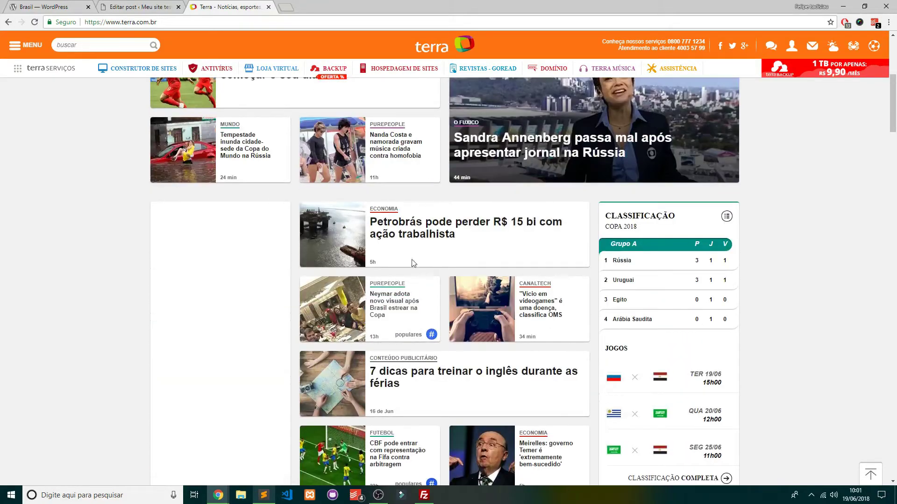
Read the Petrobrás lawsuit article, declining its notification prompt, then return to the homepage
click(403, 222)
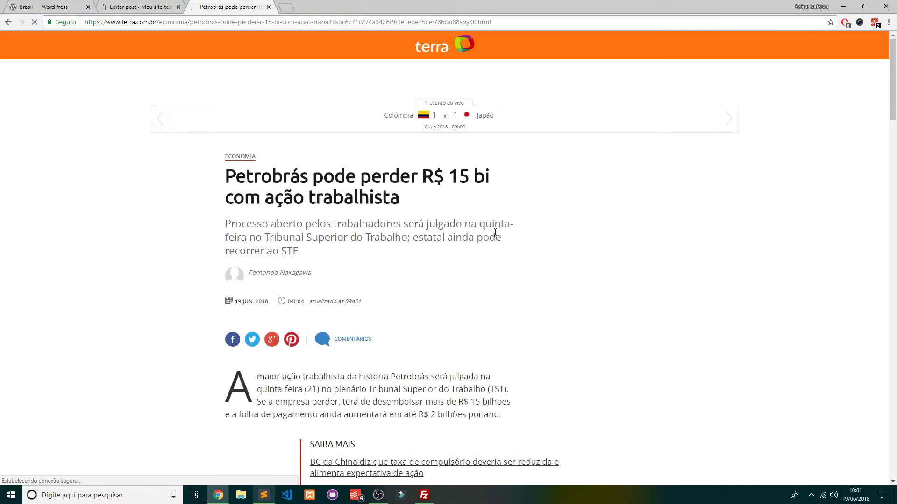
scroll(518, 211, down, 5)
scroll(517, 210, down, 4)
scroll(266, 204, up, 9)
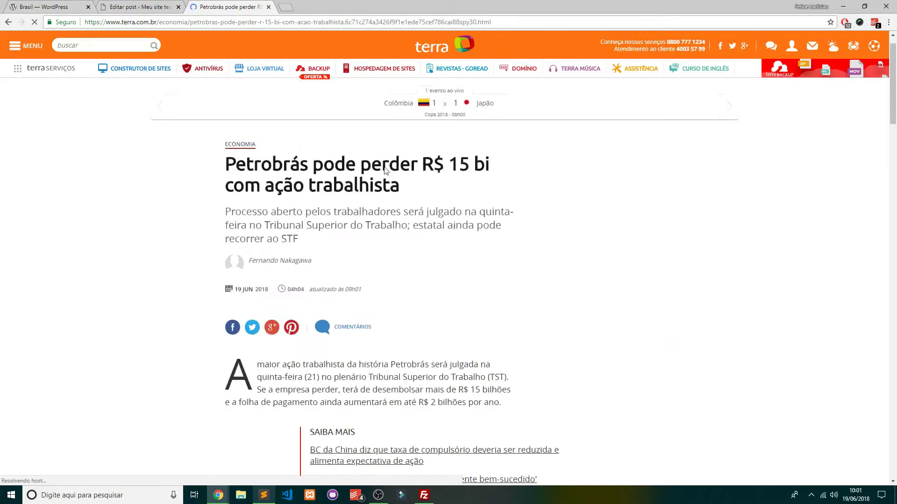
scroll(408, 257, down, 2)
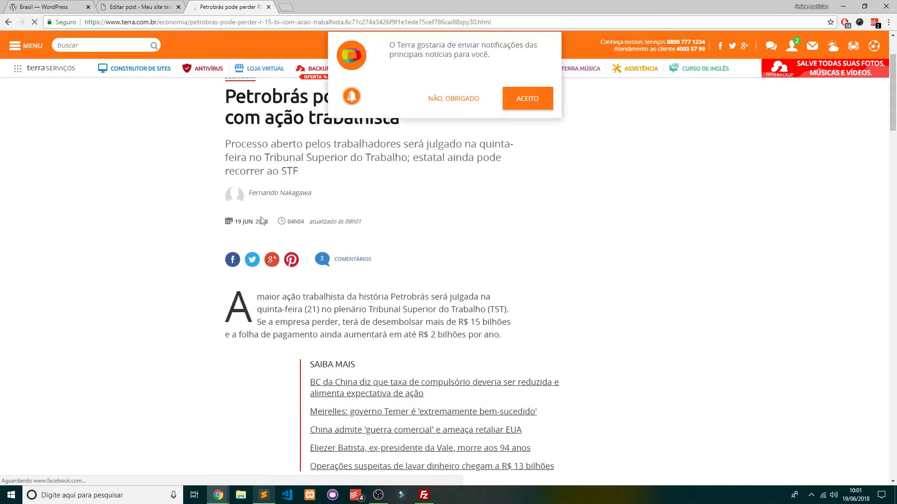
scroll(359, 197, down, 4)
click(455, 99)
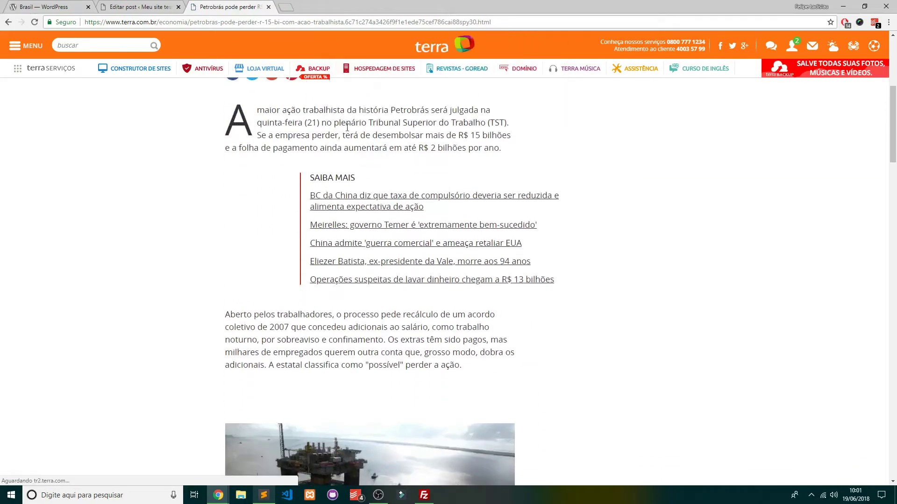
scroll(411, 172, down, 14)
scroll(419, 180, down, 20)
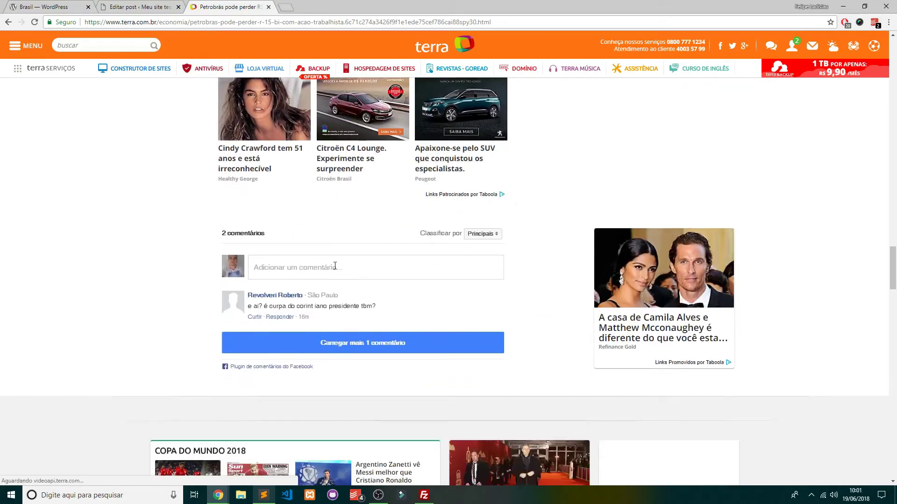
scroll(531, 283, up, 20)
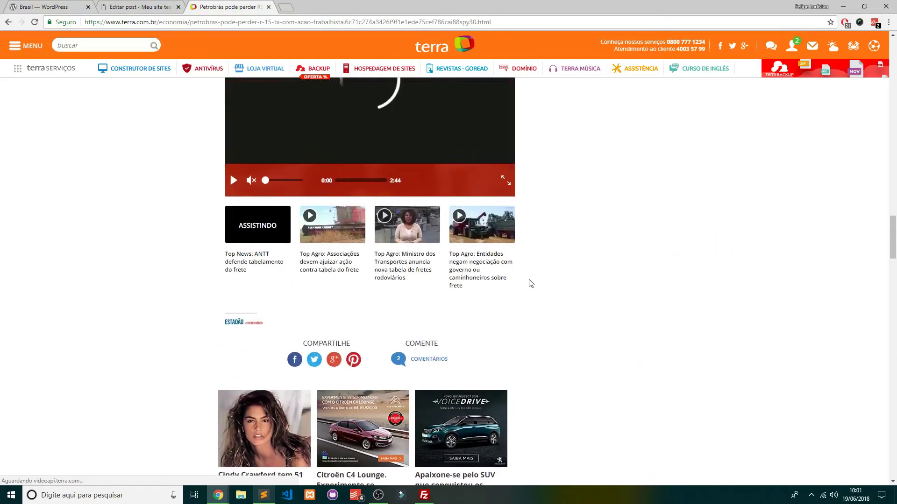
scroll(534, 268, up, 15)
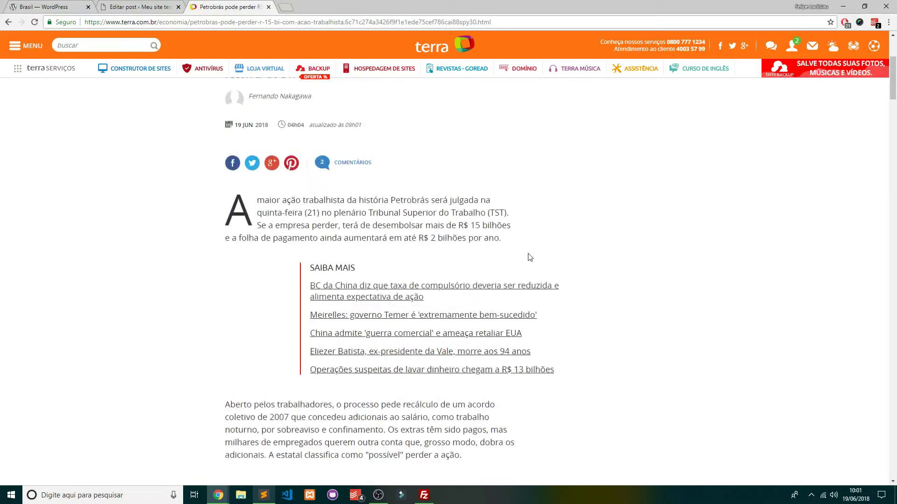
click(12, 21)
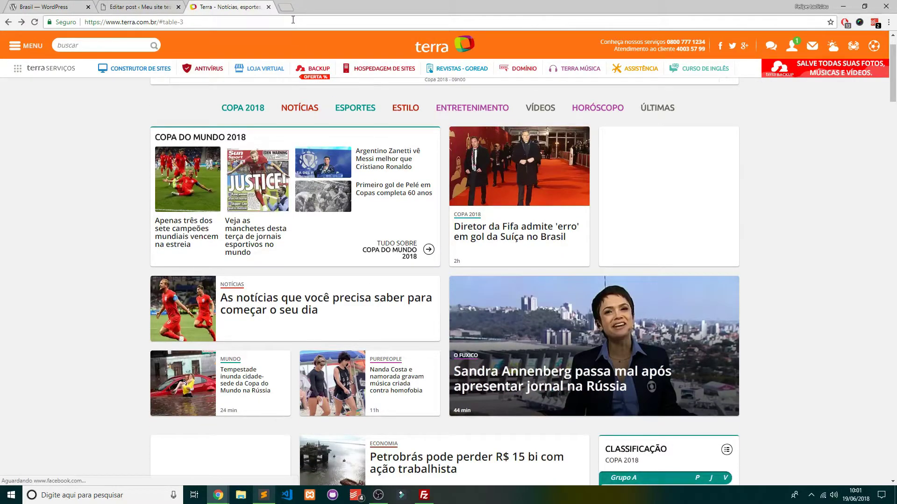
Load apple.com in the current tab
click(292, 21)
text(apple)
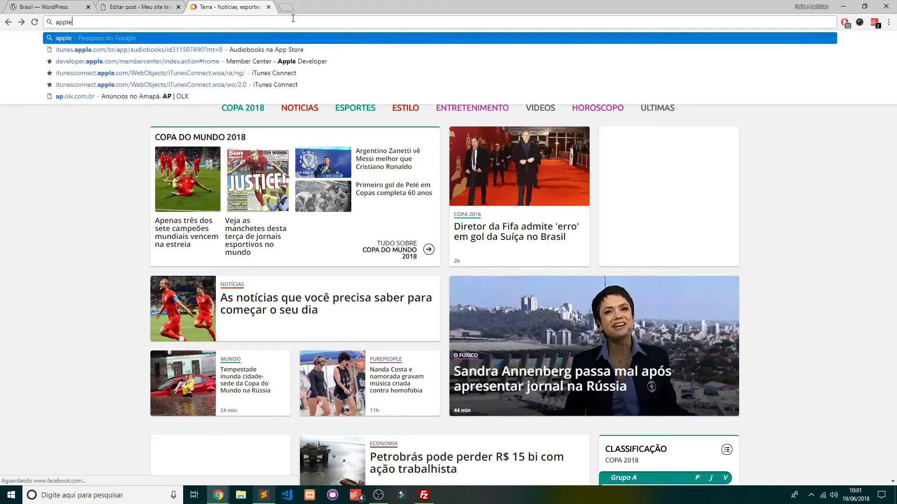
text(.com)
key(Return)
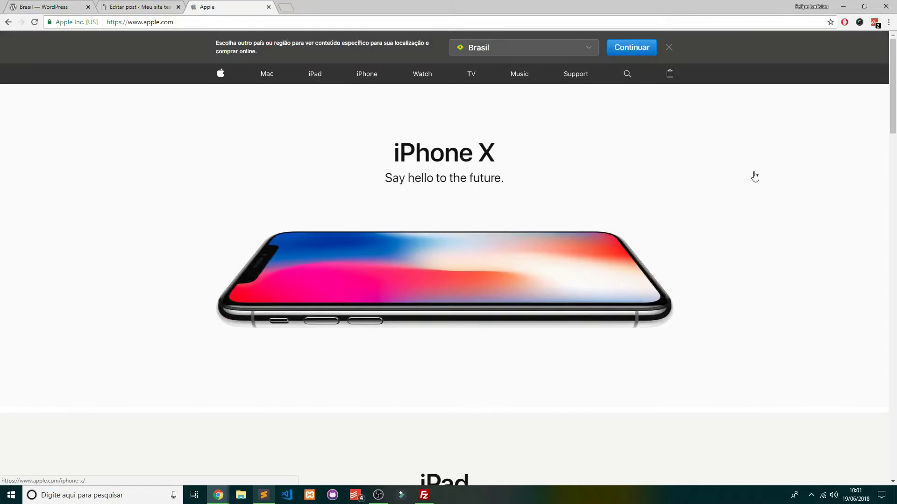
Scroll through the Apple homepage, then close its tab
scroll(755, 176, down, 15)
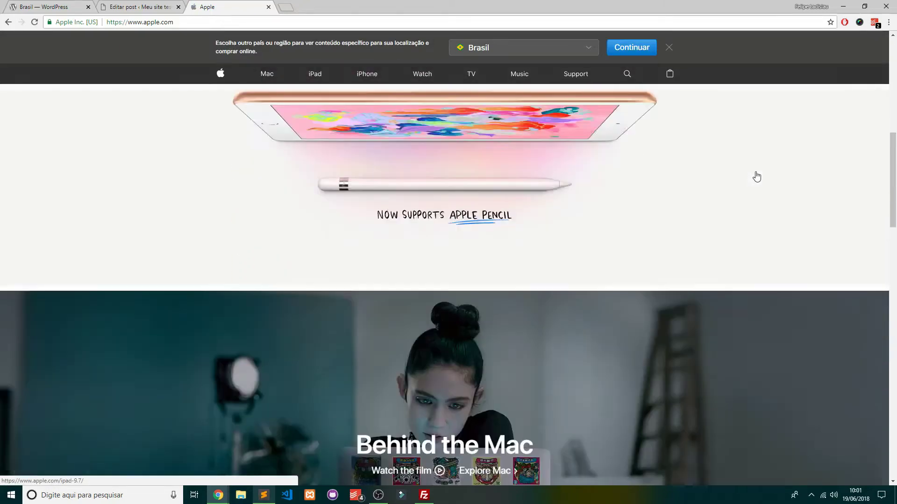
scroll(462, 144, down, 10)
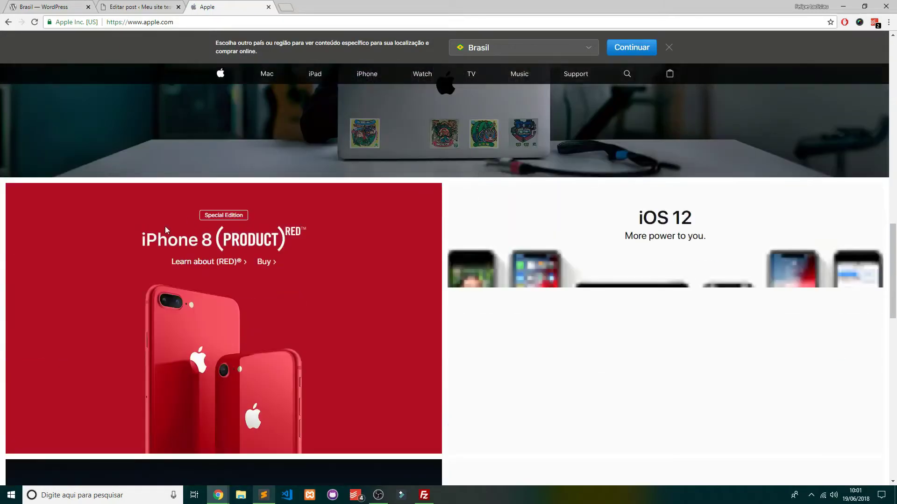
scroll(295, 242, down, 10)
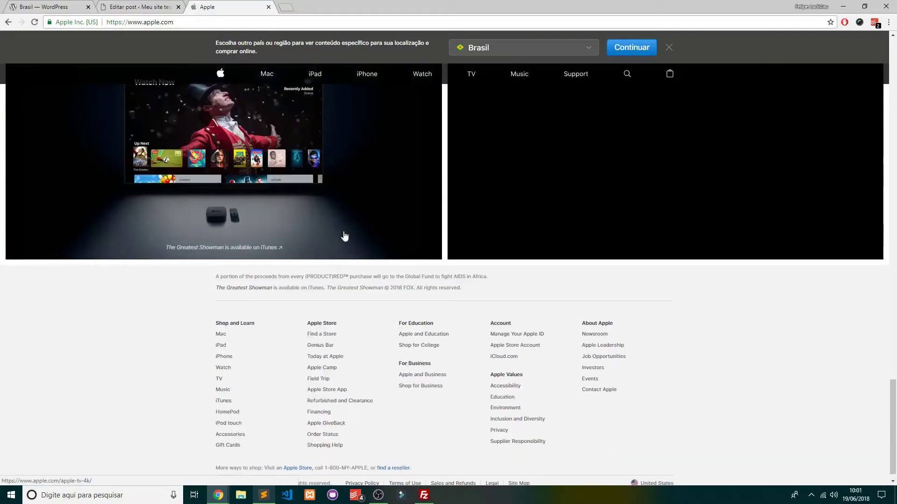
scroll(693, 356, up, 20)
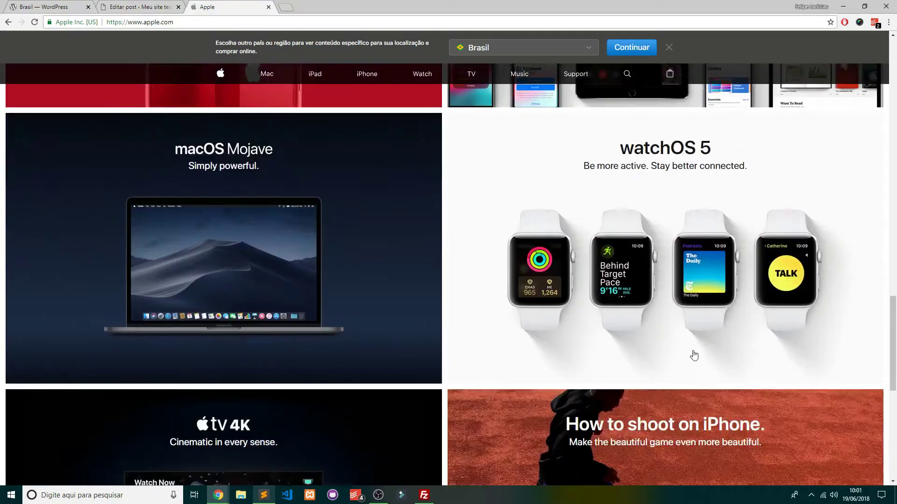
scroll(437, 344, up, 15)
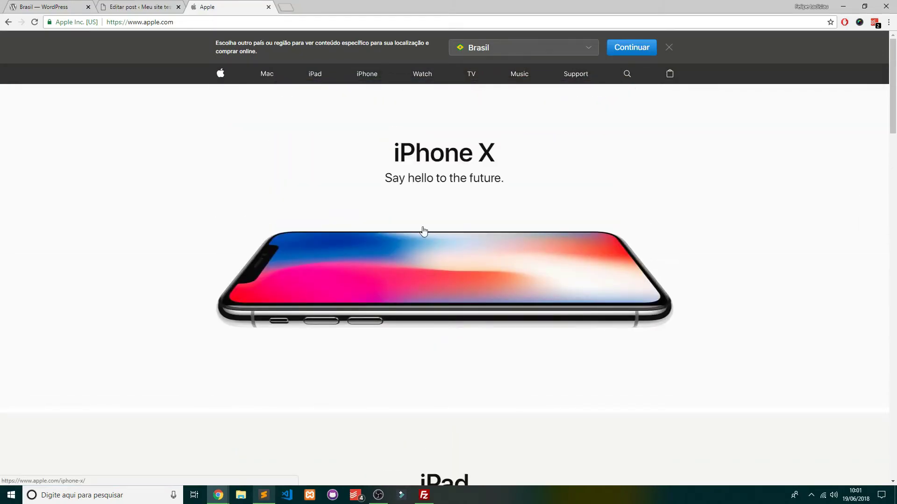
click(269, 6)
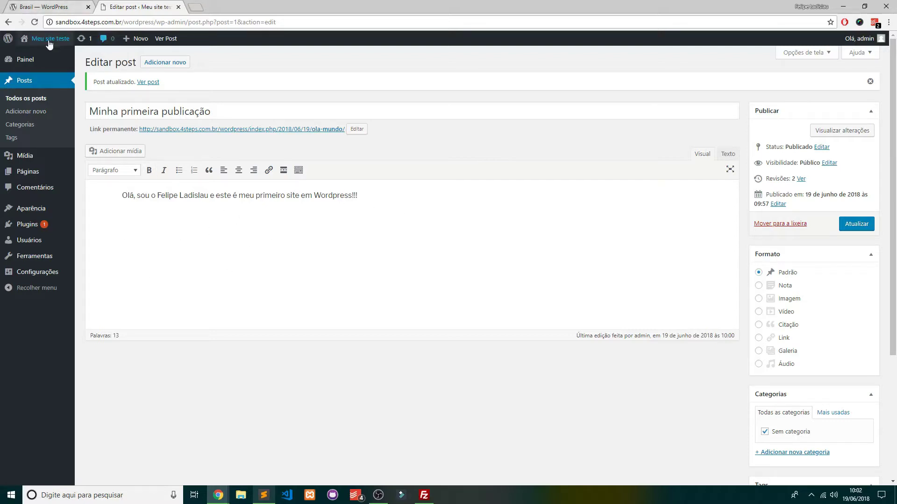
Open the live site 'Meu site teste' in a new tab placed second in the row
middle_click(45, 55)
click(240, 7)
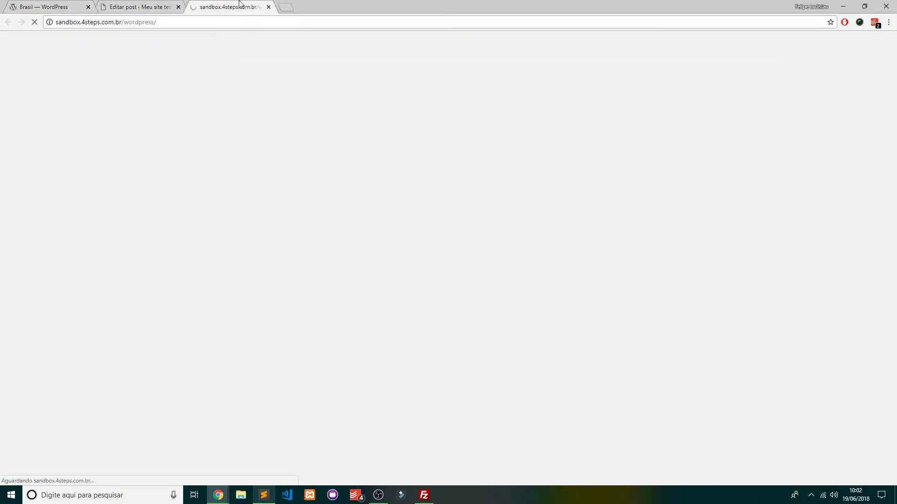
drag(240, 6, 140, 7)
Scroll the live site's home page, then return to the Editar post tab
scroll(627, 286, down, 10)
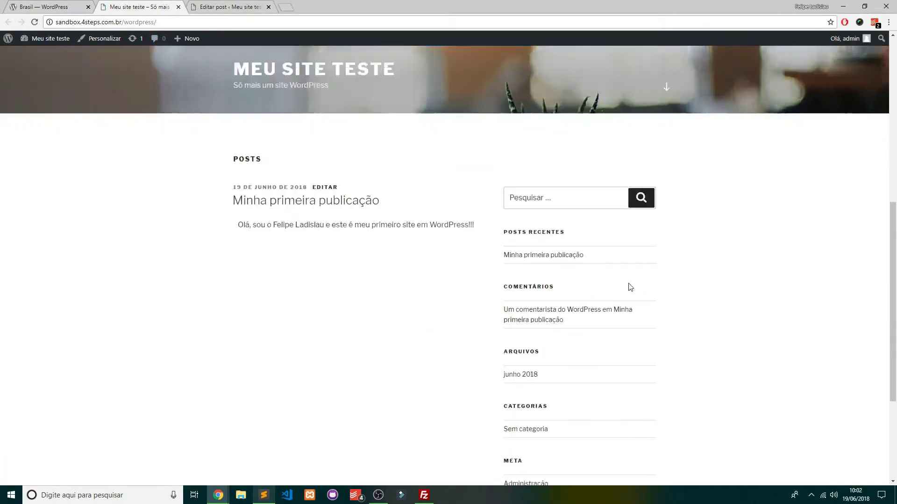
scroll(623, 302, up, 10)
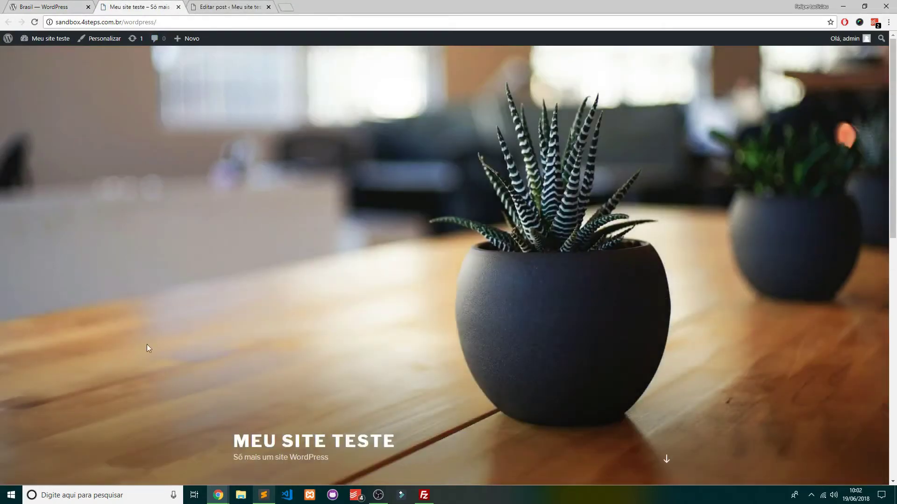
scroll(374, 345, down, 10)
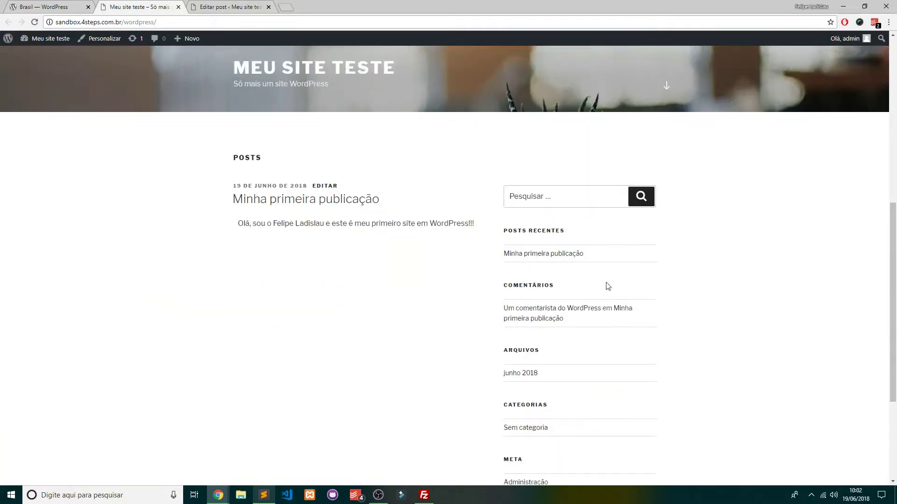
scroll(662, 264, up, 10)
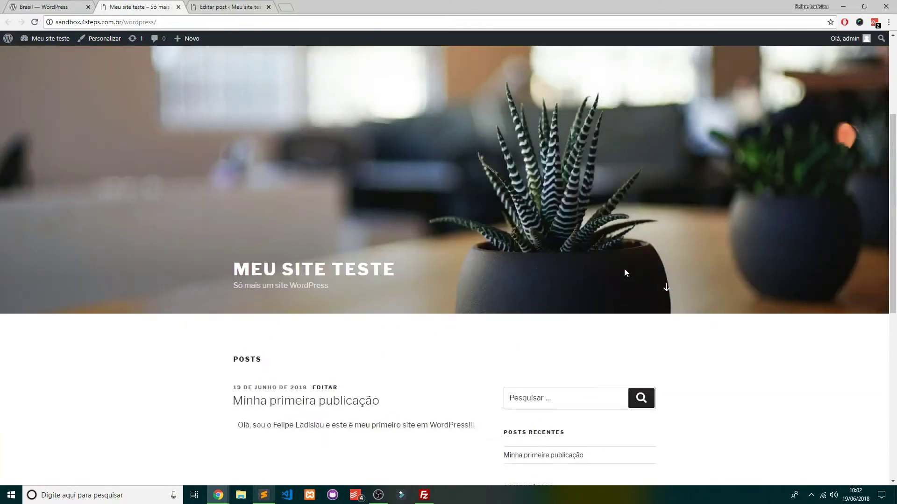
click(219, 4)
Go from Temas to Adicionar novo and browse the 15 featured themes
mouse_move(35, 208)
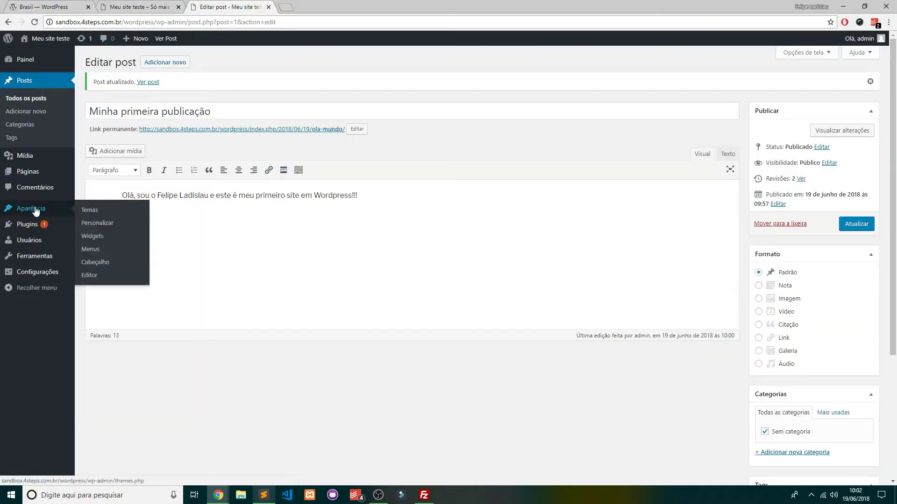
click(90, 210)
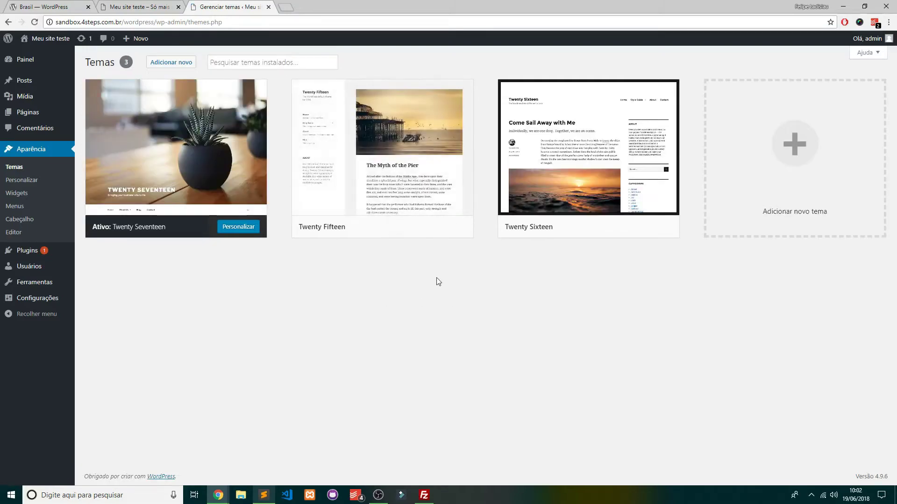
click(180, 64)
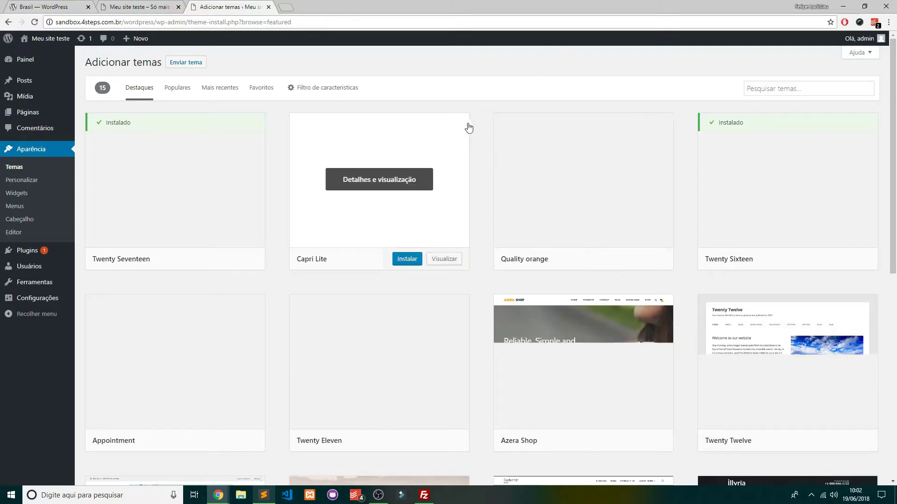
scroll(481, 128, down, 7)
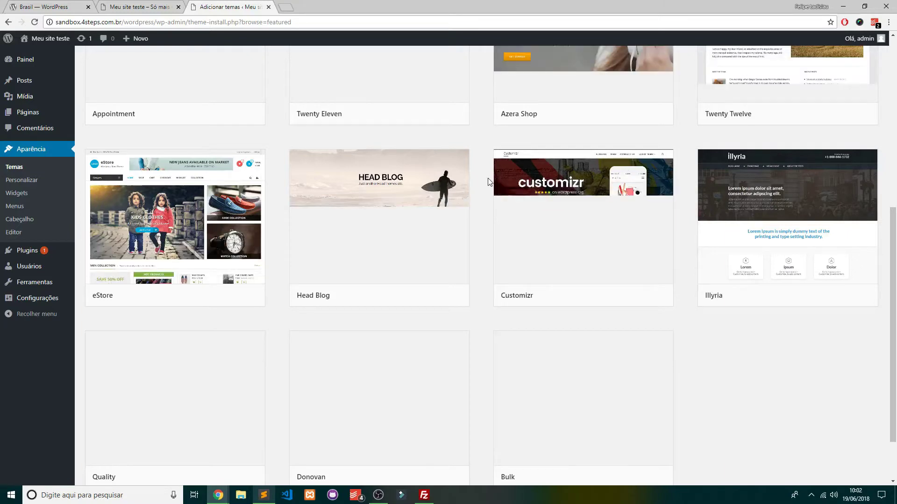
scroll(482, 186, down, 1)
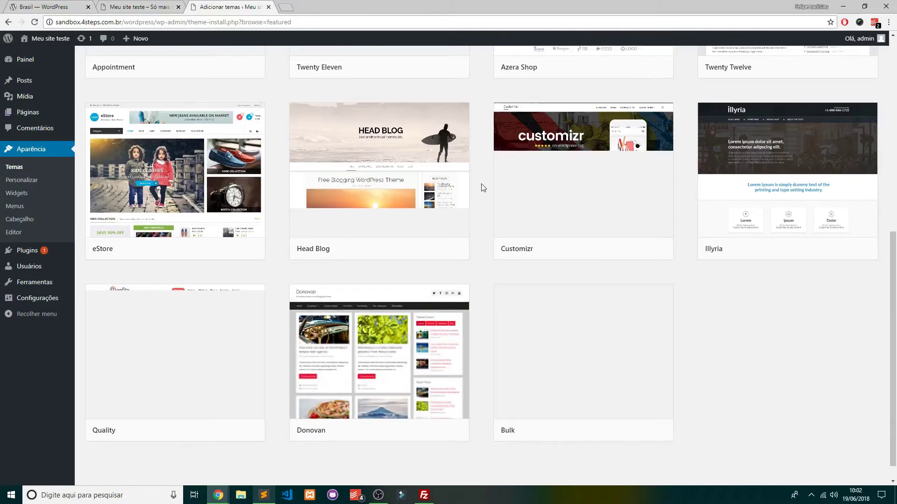
scroll(481, 189, down, 1)
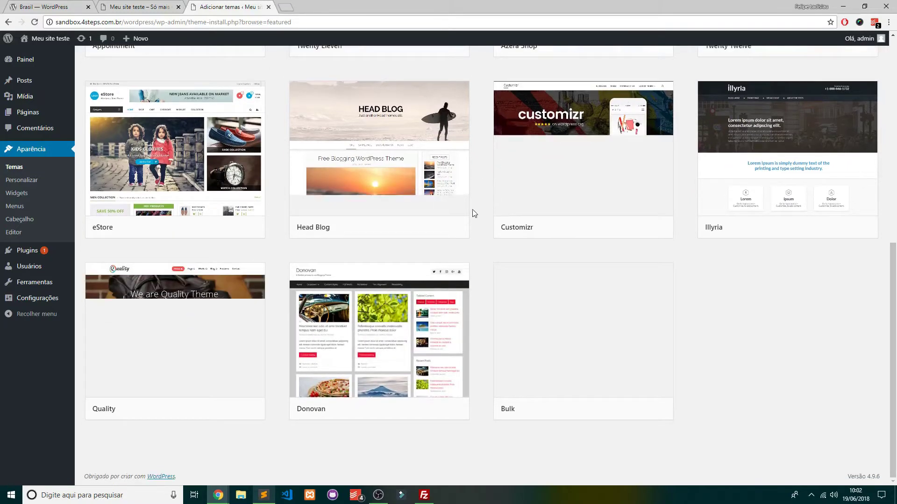
scroll(475, 213, up, 5)
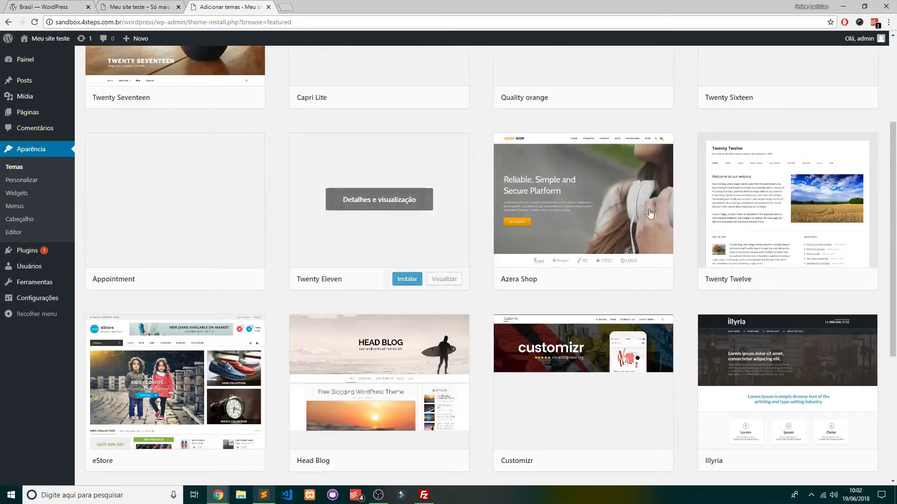
Preview the Azera Shop theme and close the preview
click(593, 200)
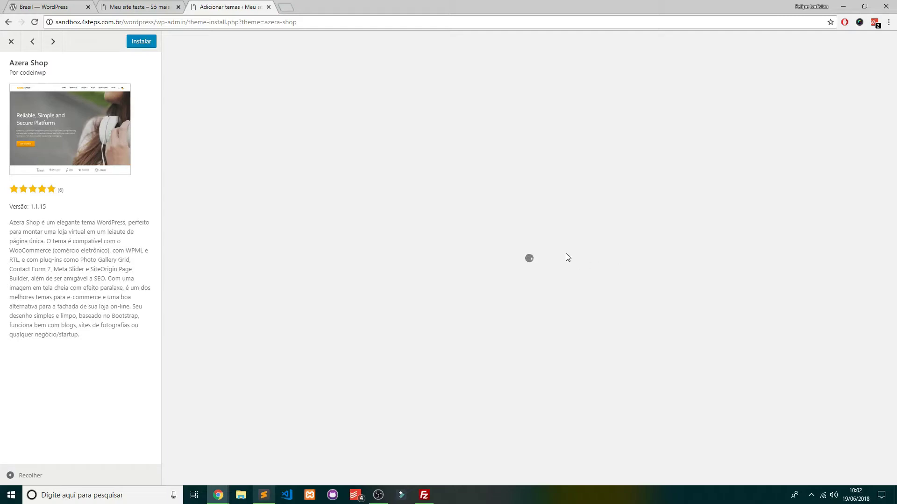
scroll(575, 258, down, 10)
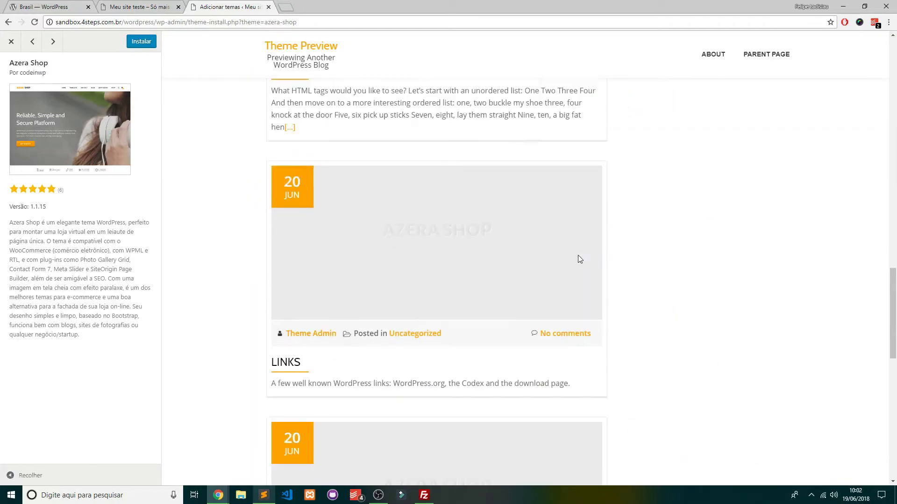
scroll(579, 259, up, 10)
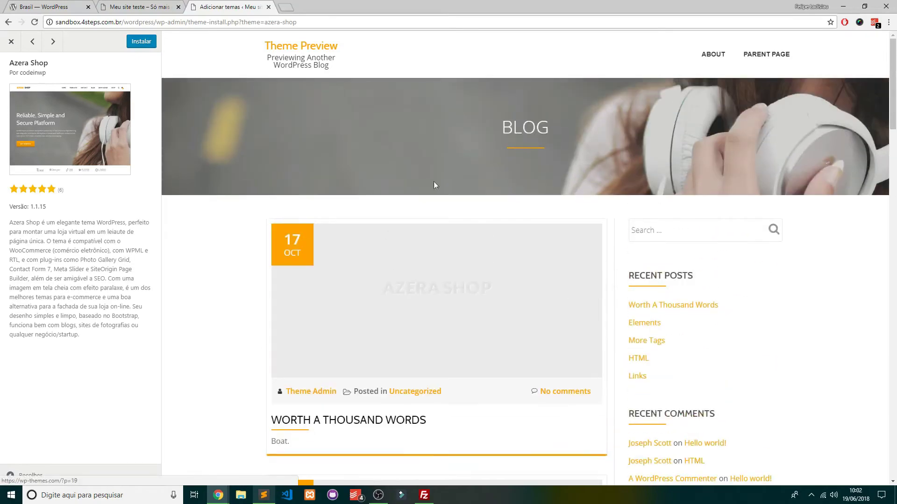
click(11, 41)
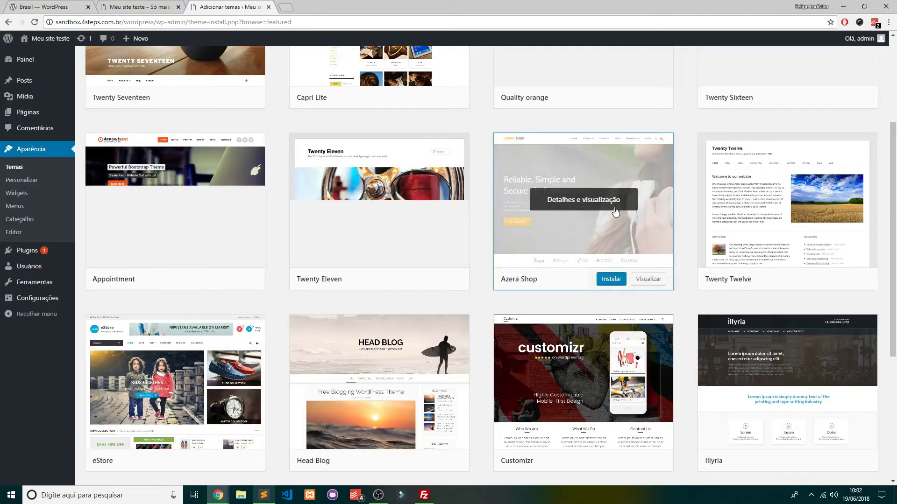
Preview the Bulk theme, close the preview, and install Bulk
scroll(617, 234, down, 5)
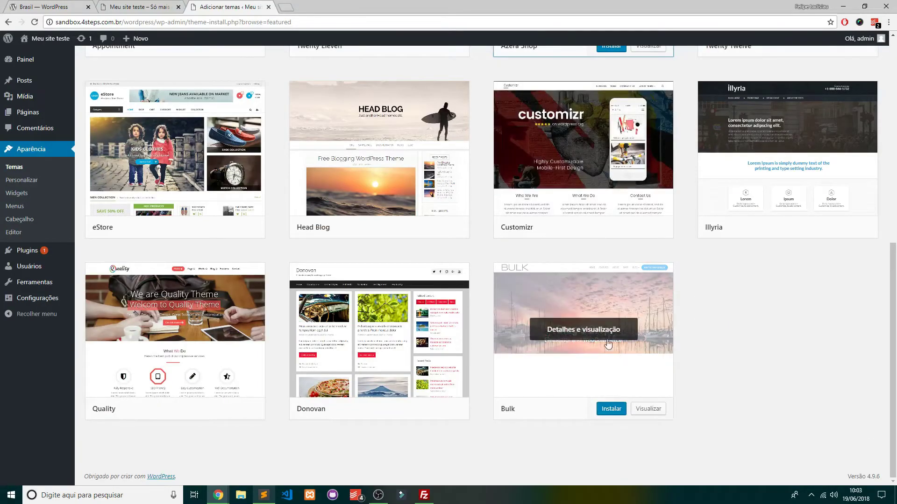
click(608, 345)
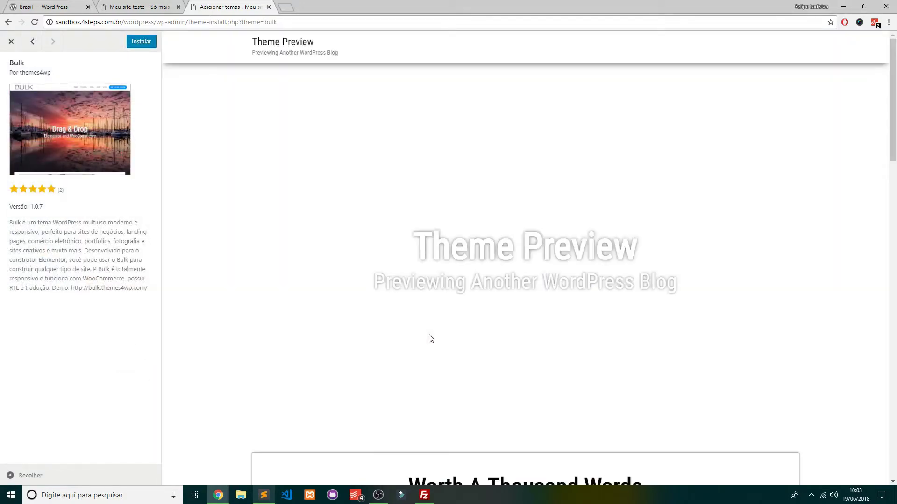
scroll(456, 344, down, 1)
scroll(456, 343, down, 20)
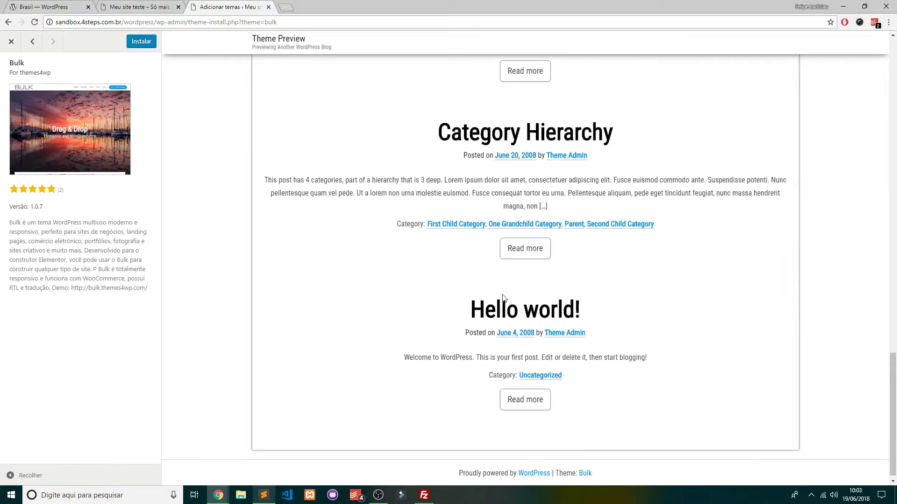
scroll(502, 302, up, 10)
scroll(503, 302, up, 15)
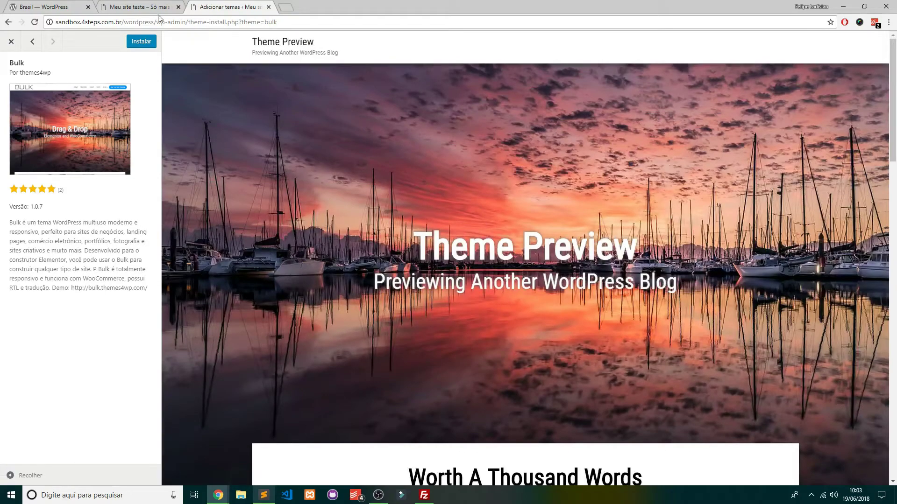
click(12, 41)
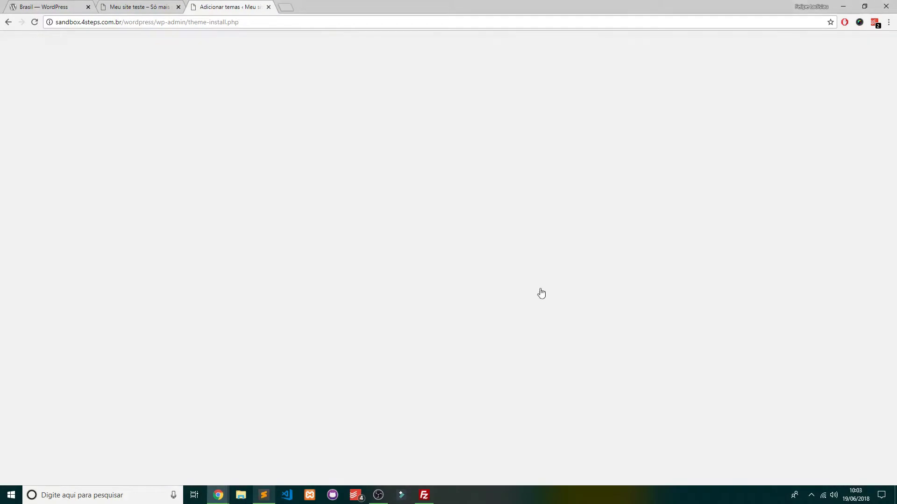
click(611, 409)
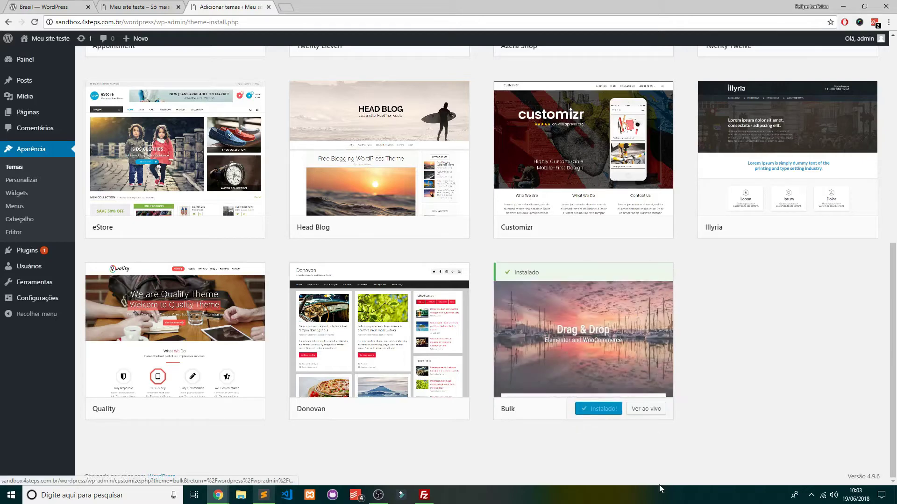
Preview the Quality theme, then install and activate it
click(187, 336)
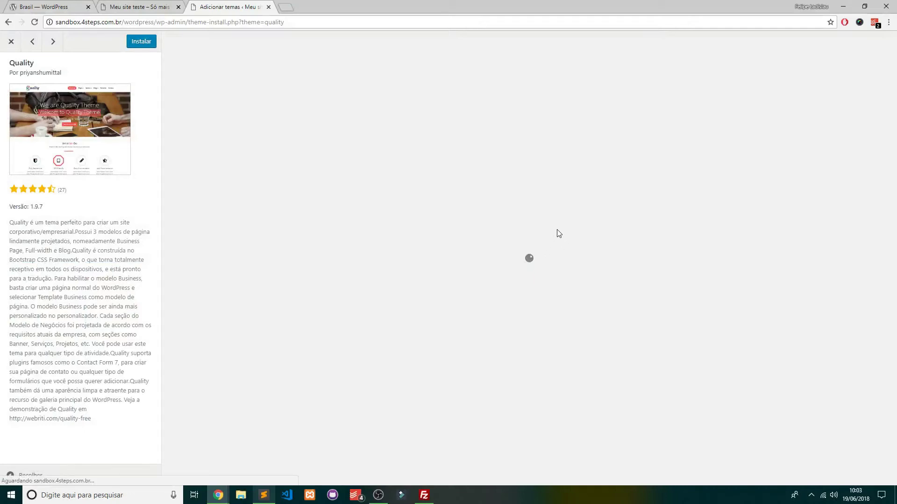
scroll(471, 240, down, 7)
scroll(492, 248, up, 7)
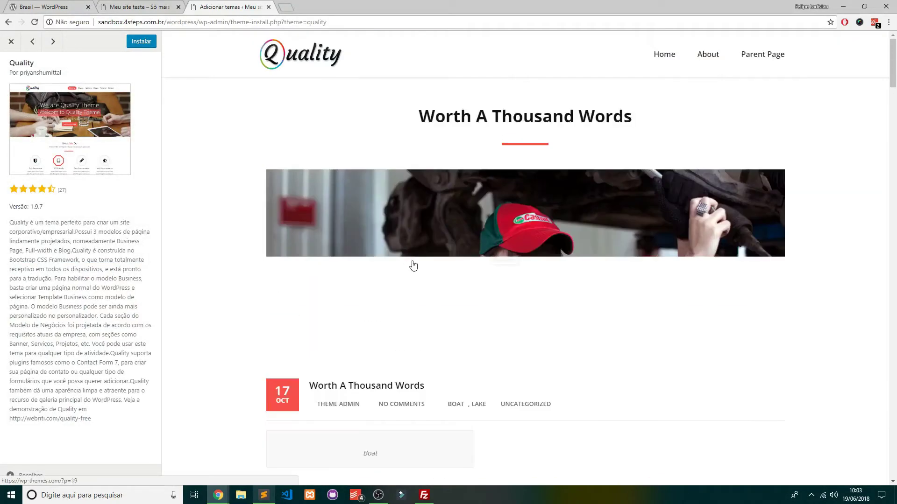
click(13, 42)
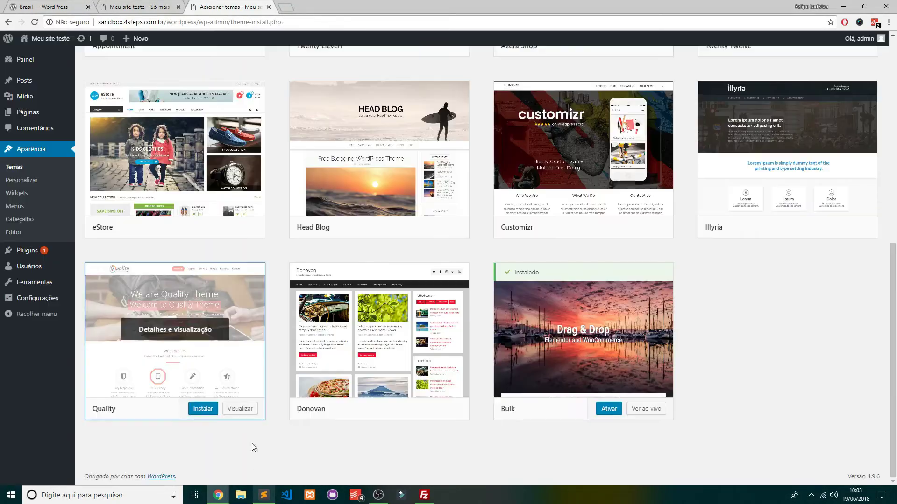
click(202, 409)
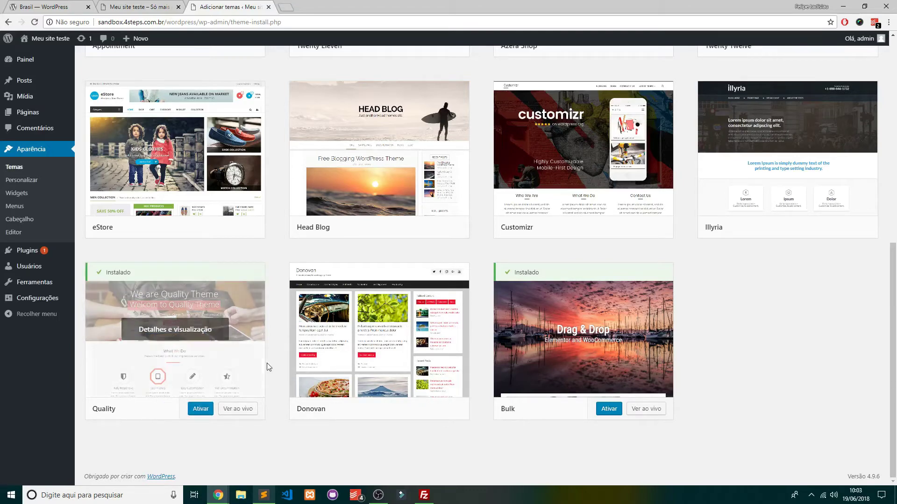
click(204, 409)
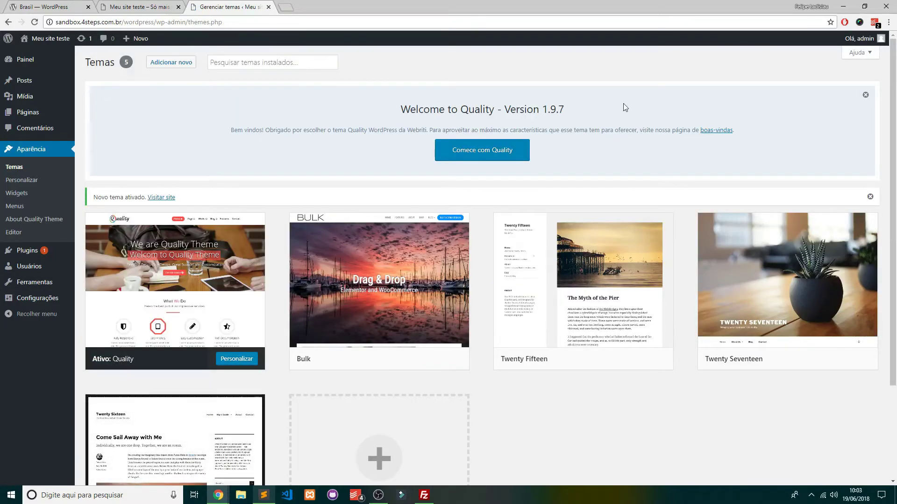
Open the Comece com Quality getting-started page and scroll through it
click(496, 154)
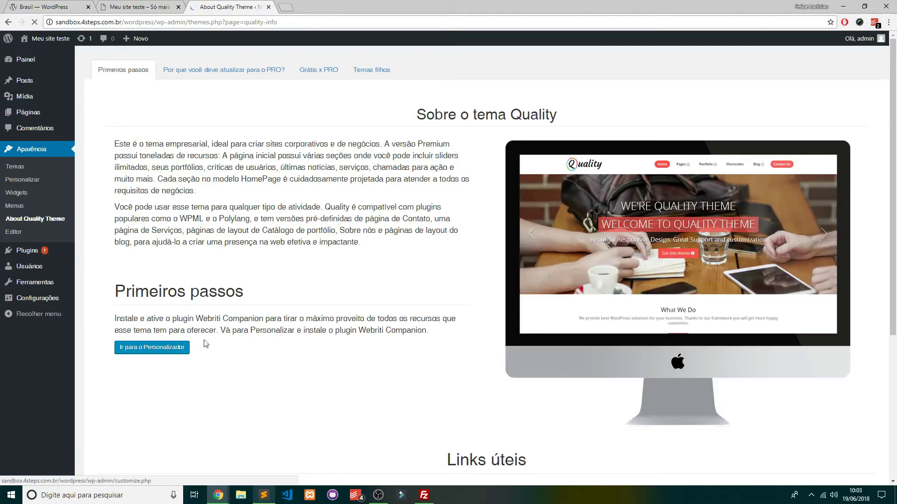
scroll(268, 315, down, 5)
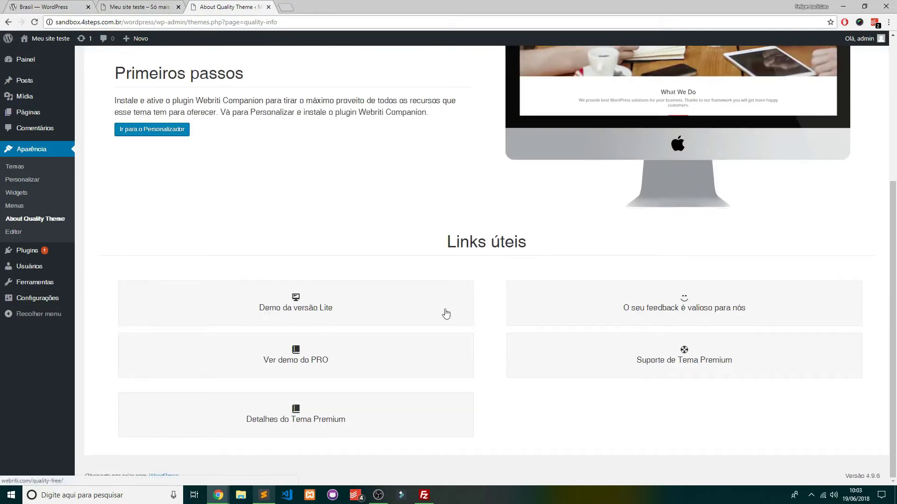
scroll(241, 178, up, 5)
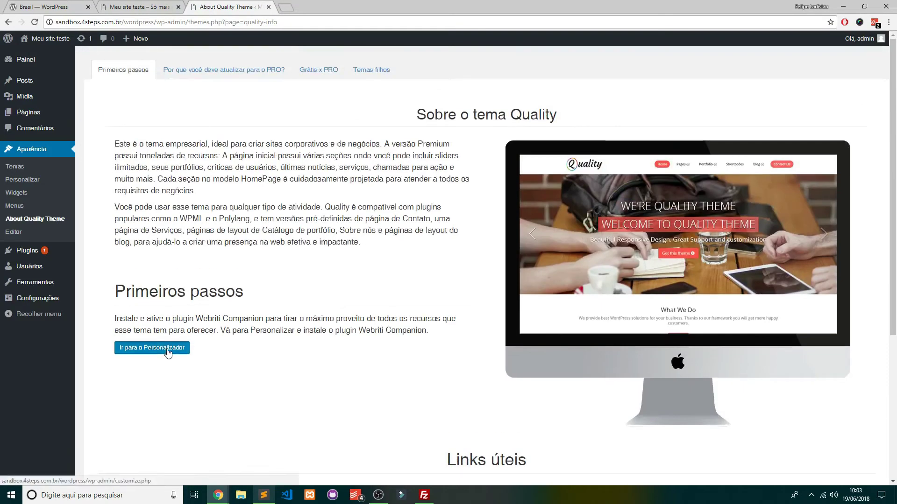
Open the Quality customizer in a new tab, then close that tab with Ctrl+W
click(164, 351)
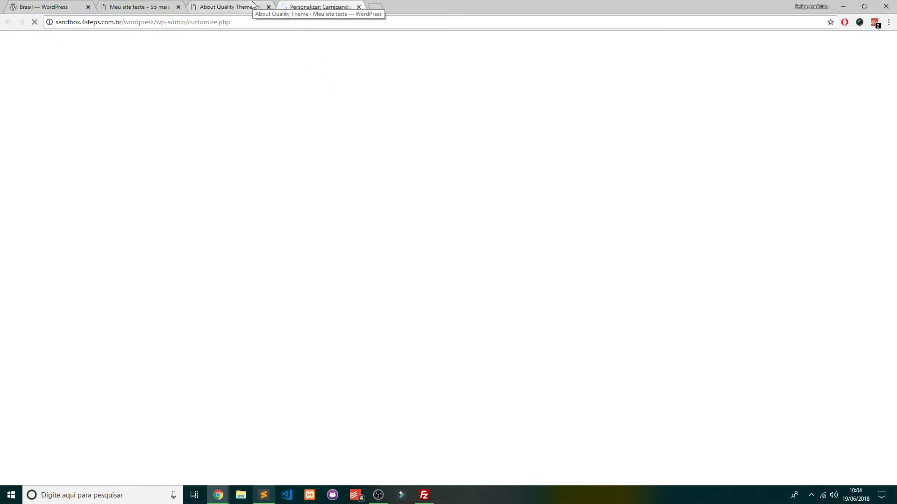
click(253, 5)
click(322, 6)
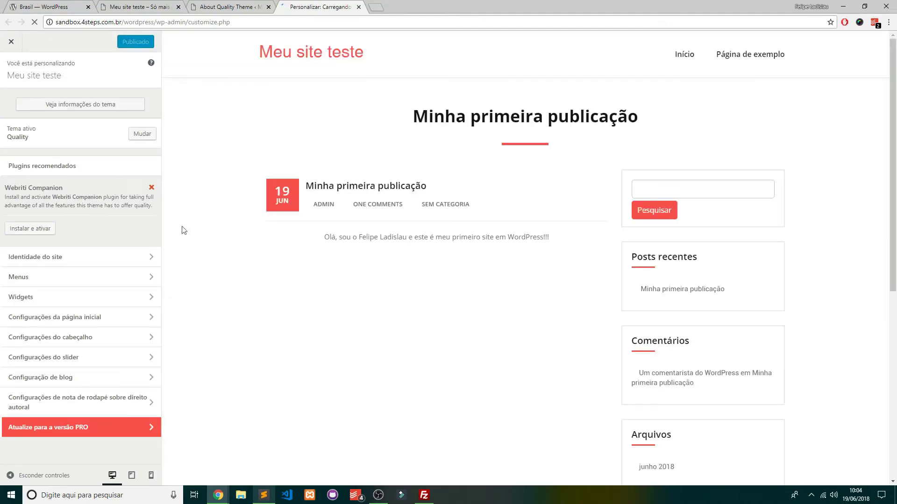
key(ctrl+w)
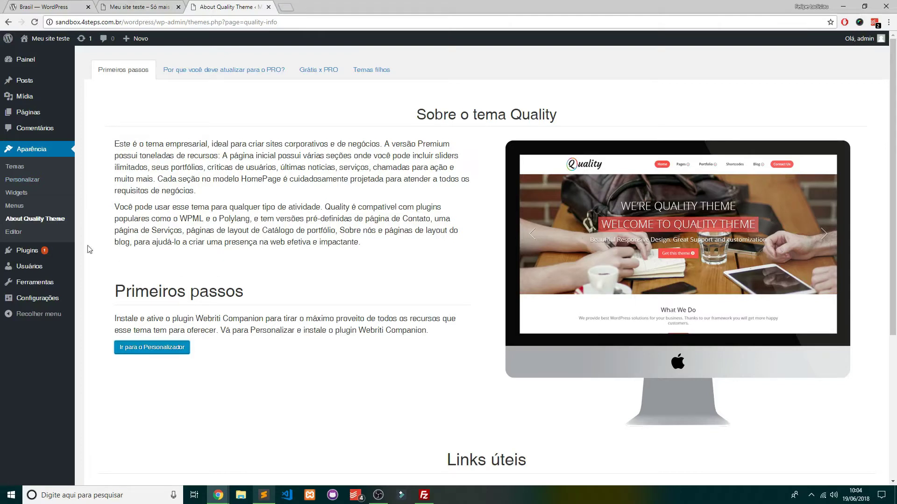
mouse_move(70, 251)
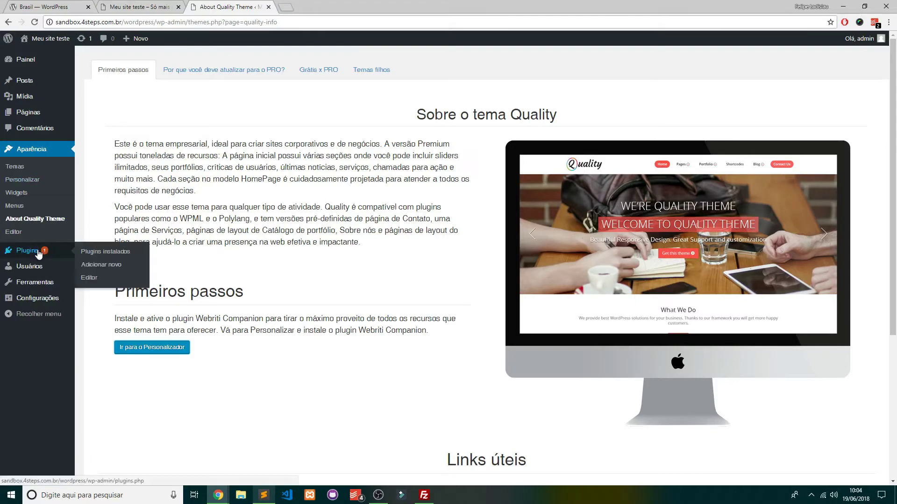
Activate Akismet Anti-Spam from the installed plugins list
click(123, 252)
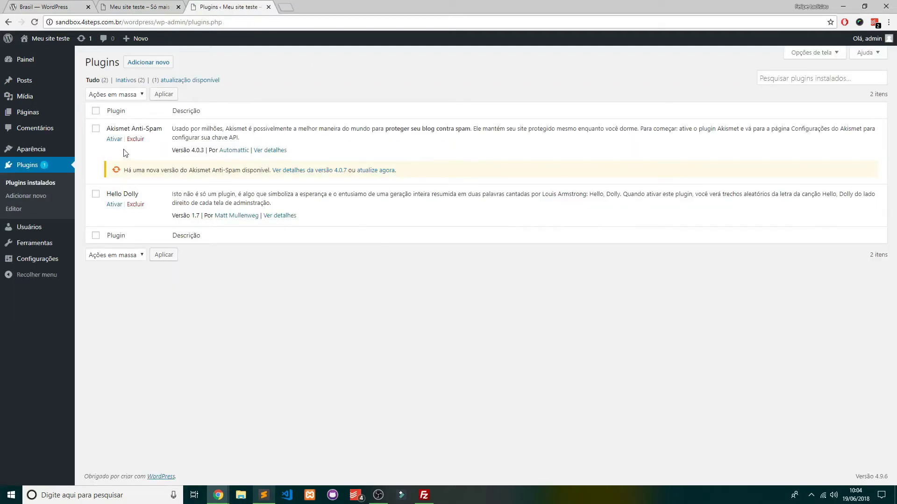
click(114, 139)
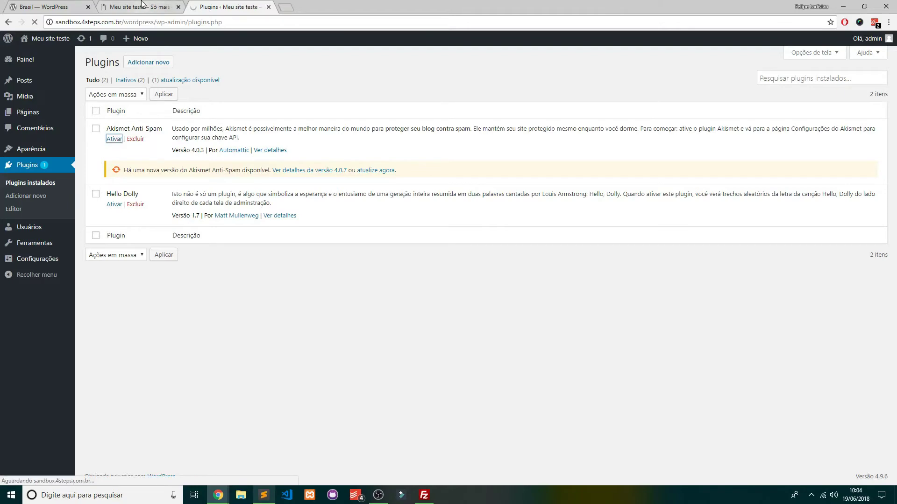
click(139, 6)
Reload the live site so it displays in the Quality theme
scroll(505, 250, down, 6)
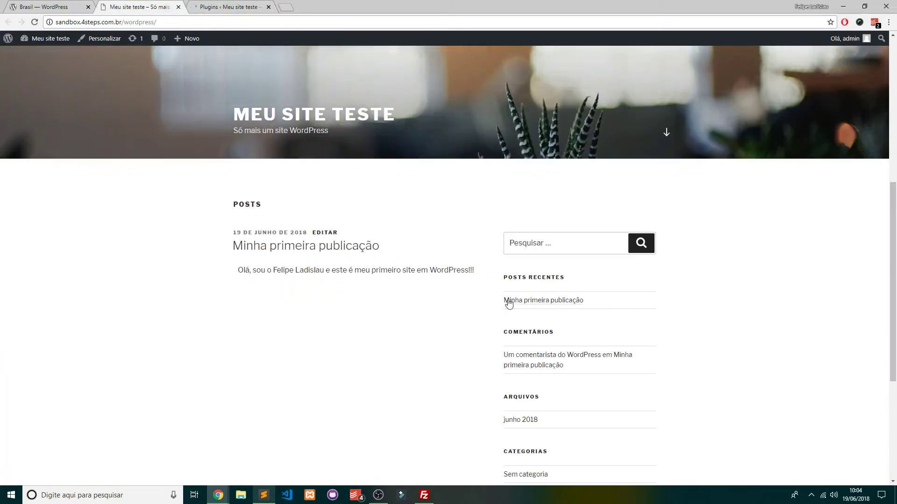
scroll(507, 300, up, 6)
right_click(441, 134)
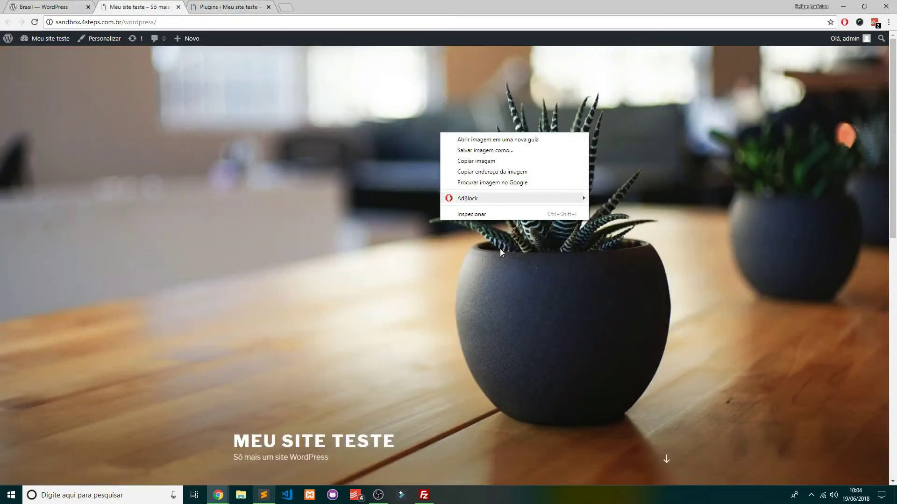
scroll(426, 343, down, 6)
right_click(361, 263)
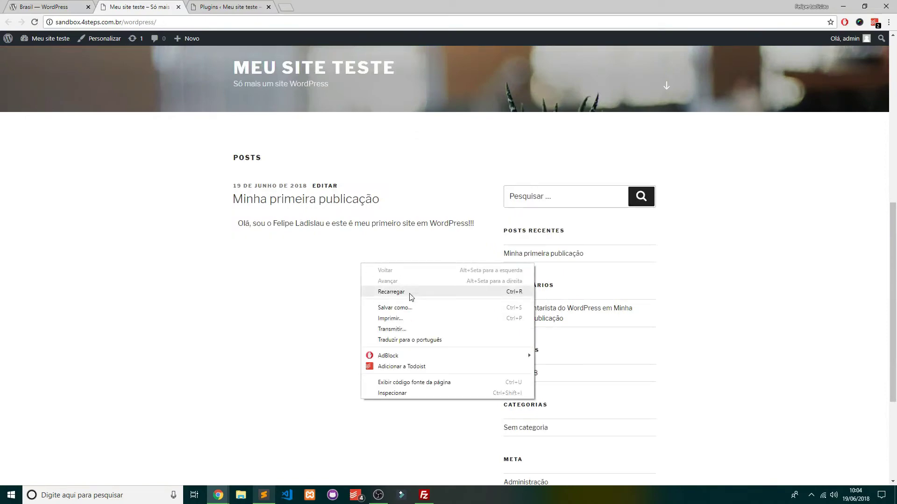
click(412, 294)
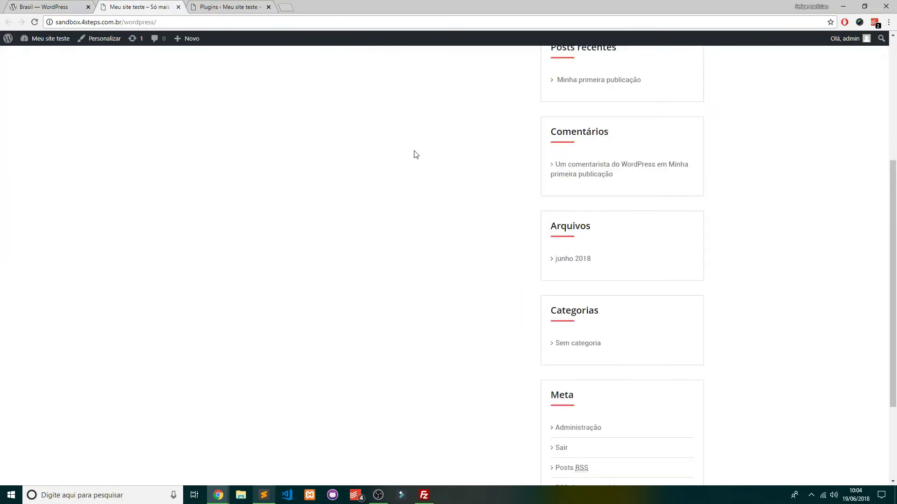
scroll(434, 182, up, 5)
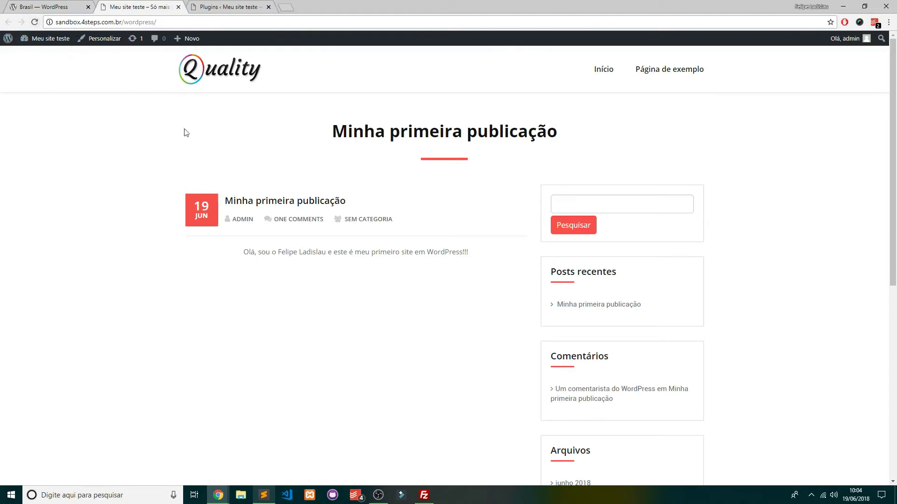
Open the post 'Minha primeira publicação' and return to the home page
click(277, 202)
scroll(468, 154, down, 6)
scroll(481, 170, up, 7)
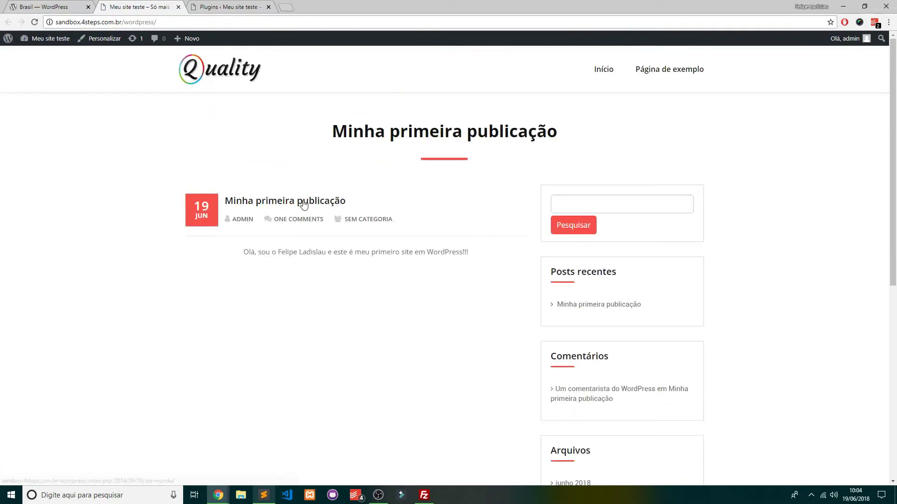
click(299, 201)
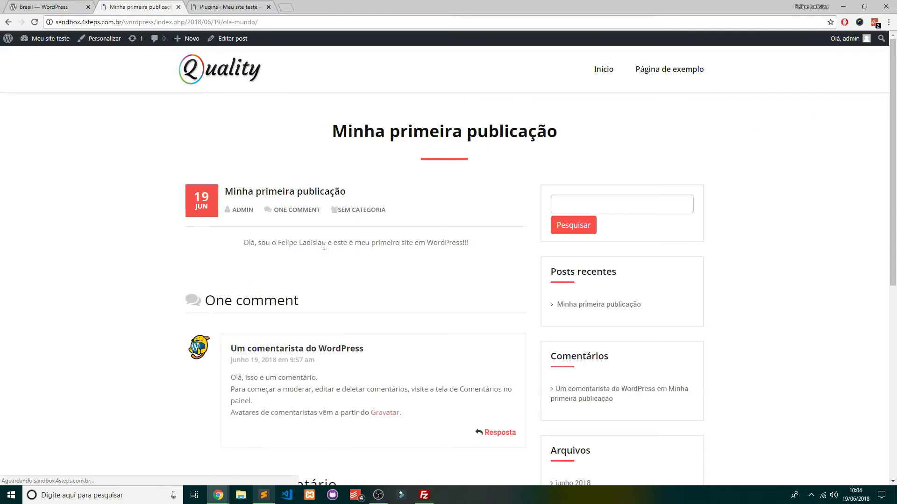
scroll(457, 226, down, 7)
scroll(470, 219, up, 8)
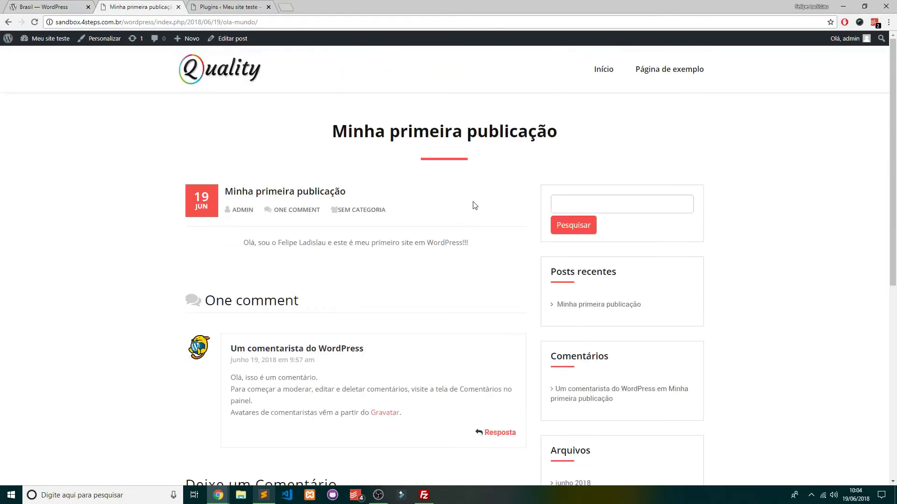
click(604, 70)
Visit 'Página de exemplo', then go back to Início
click(680, 73)
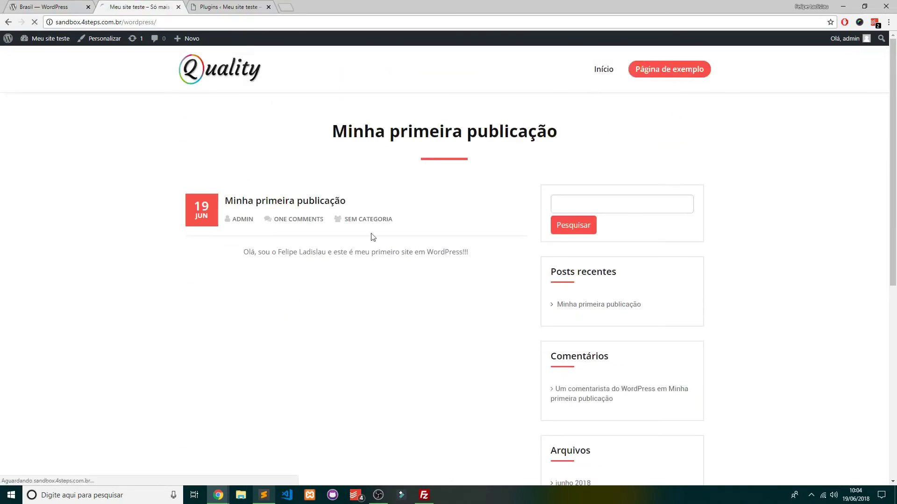
scroll(458, 394, down, 8)
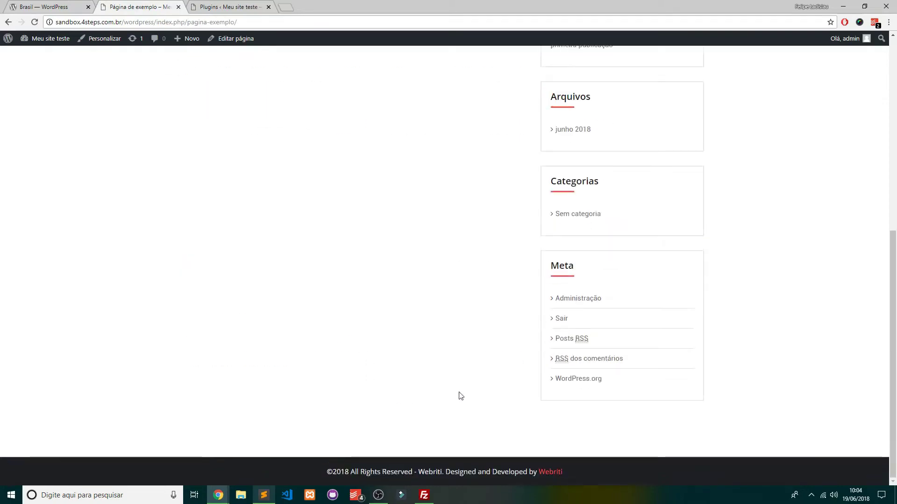
scroll(537, 318, up, 8)
click(602, 68)
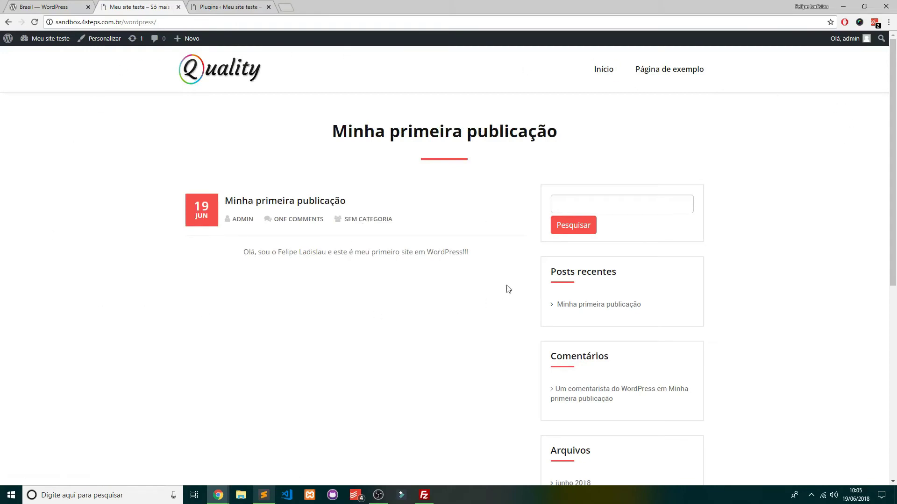
In the plugins admin tab, go to Plugins > Adicionar novo
click(229, 7)
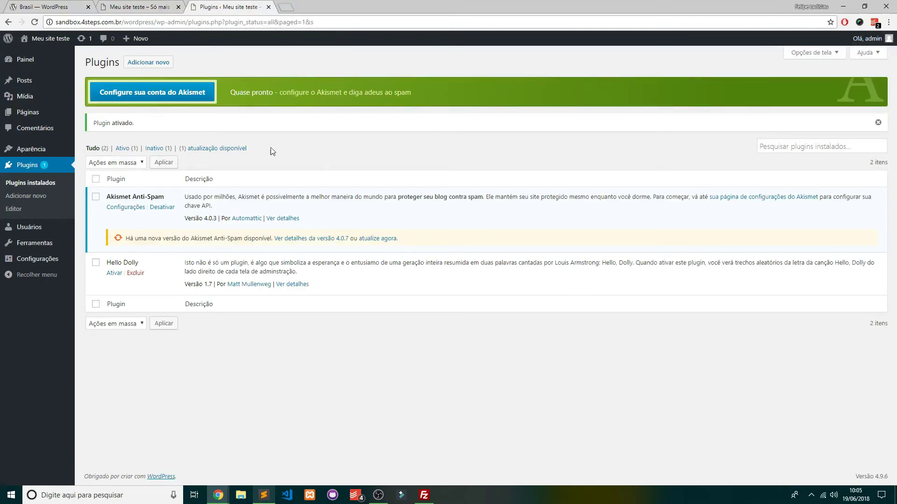
click(39, 199)
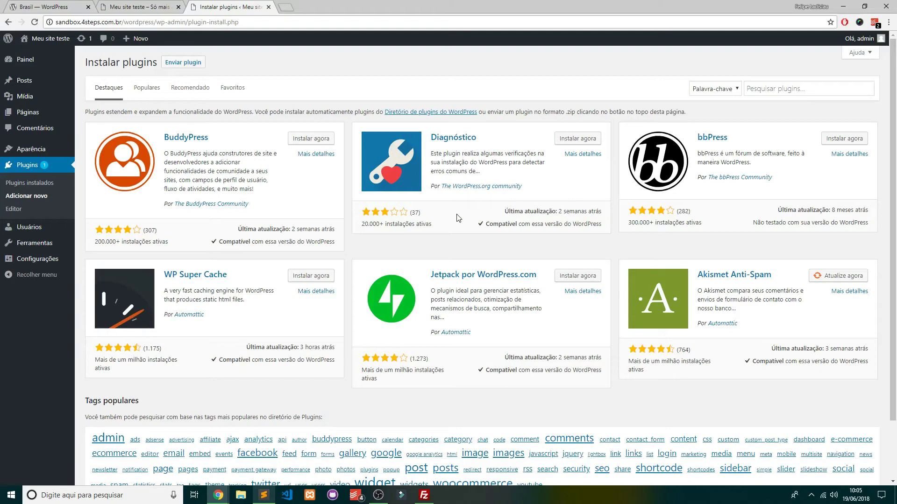
Show the Populares plugin list and look over the Contact Form 7 card
click(149, 91)
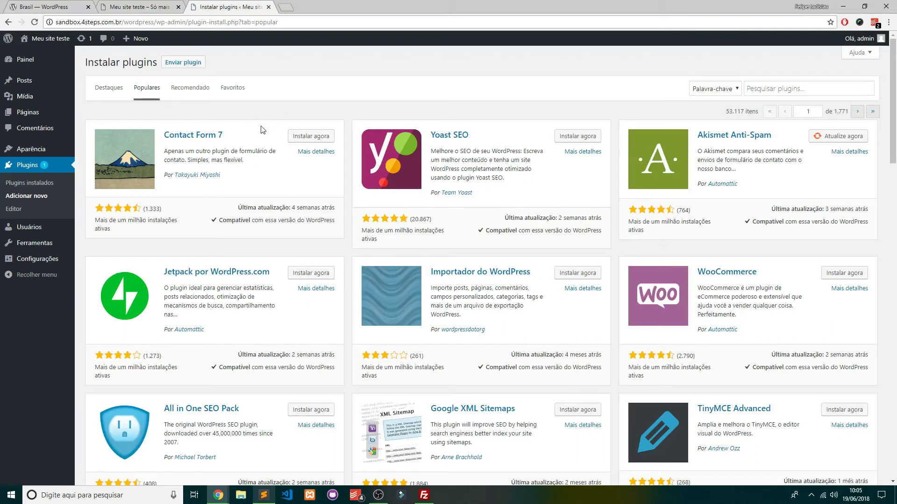
drag(223, 135, 163, 135)
drag(245, 184, 162, 136)
click(289, 187)
Browse down past the WooCommerce and Google XML Sitemaps cards, then return toward the top
scroll(260, 152, down, 2)
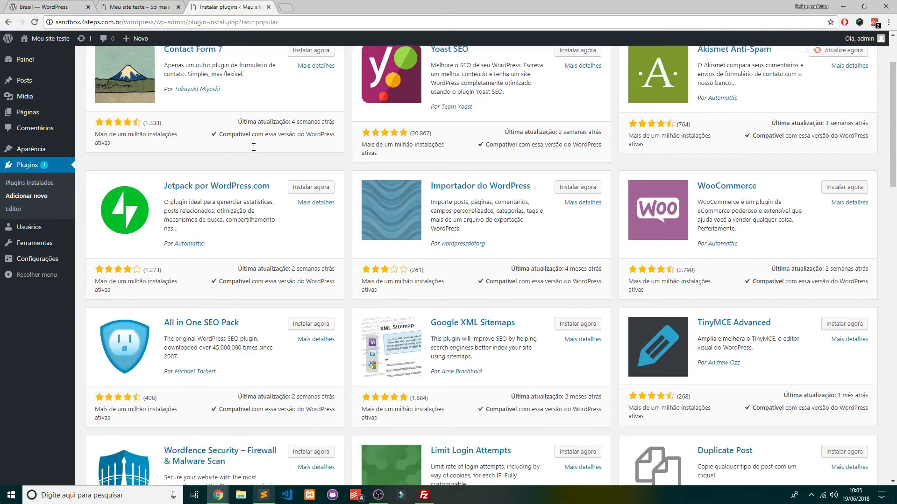
drag(771, 183, 696, 178)
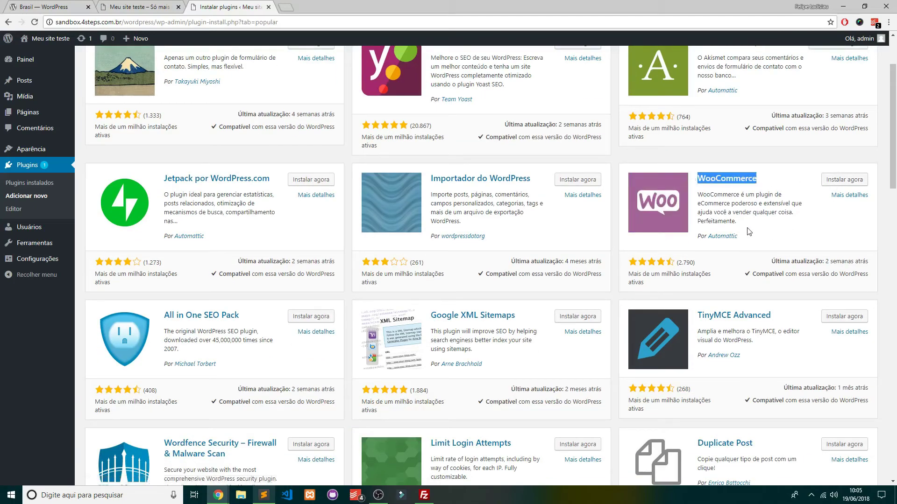
click(763, 225)
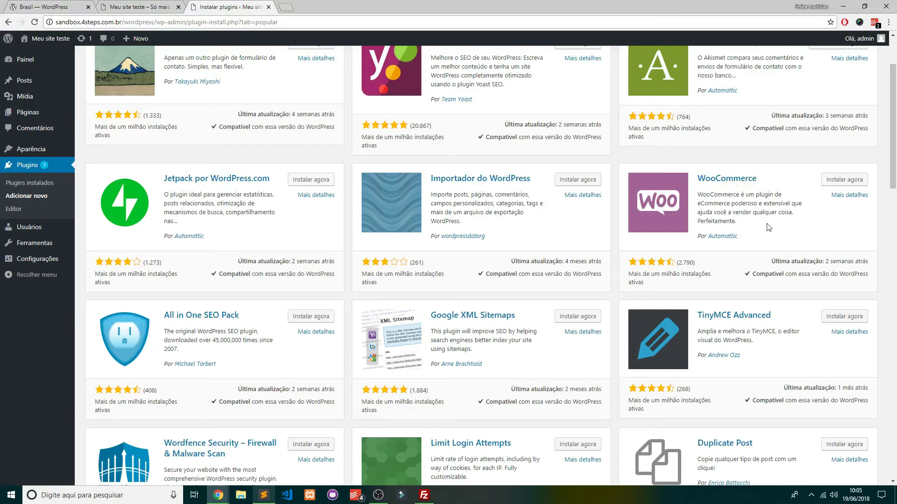
scroll(769, 227, down, 4)
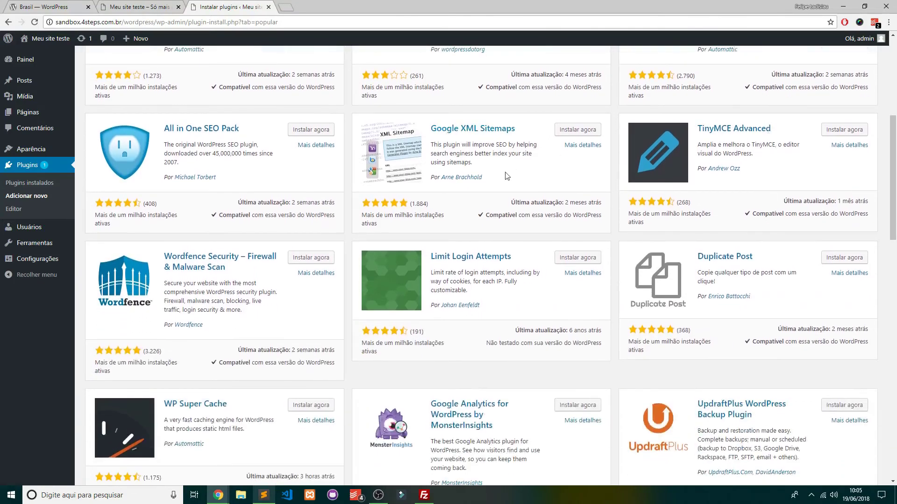
drag(523, 176, 499, 168)
click(550, 166)
scroll(541, 171, down, 12)
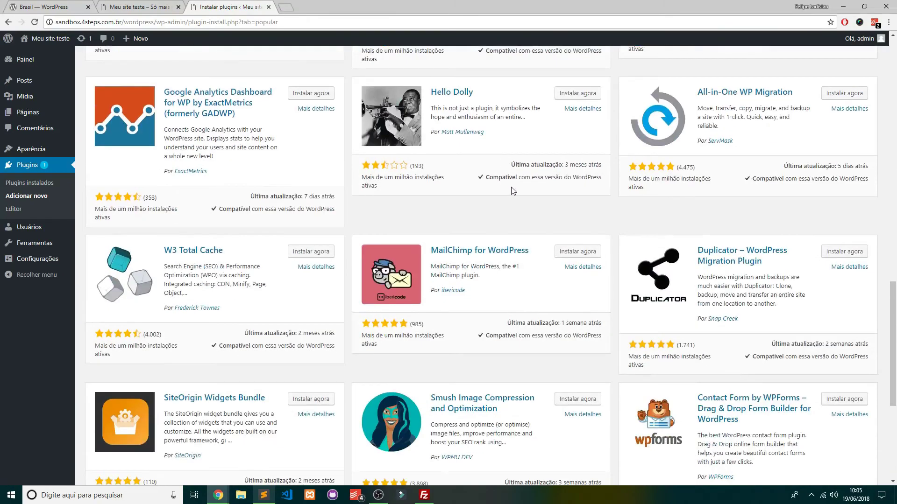
scroll(513, 192, up, 3)
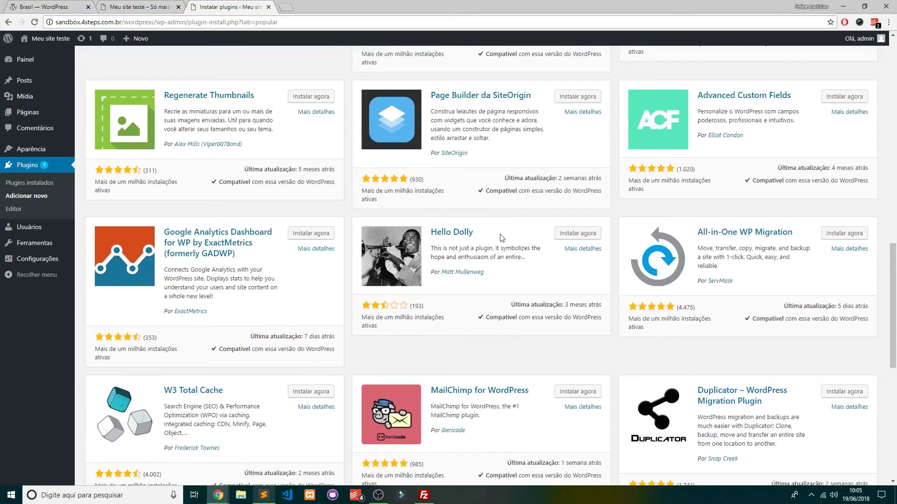
scroll(515, 225, down, 7)
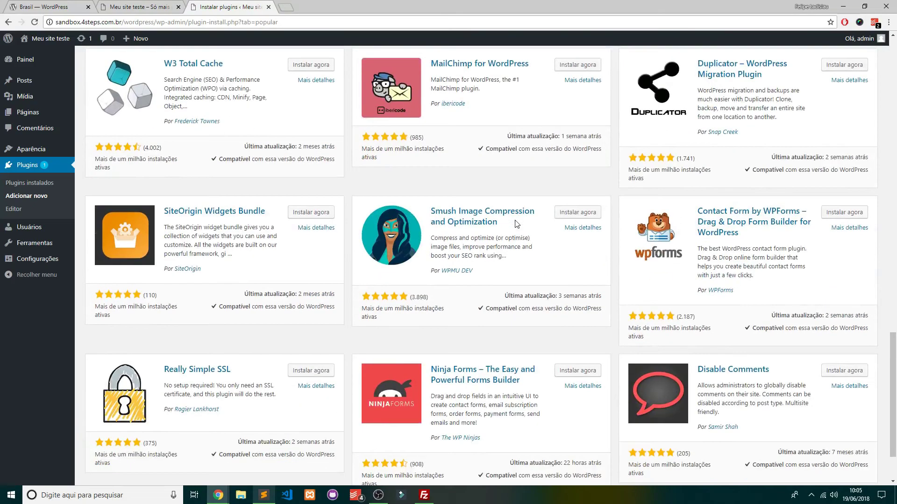
scroll(515, 224, down, 2)
scroll(506, 236, up, 20)
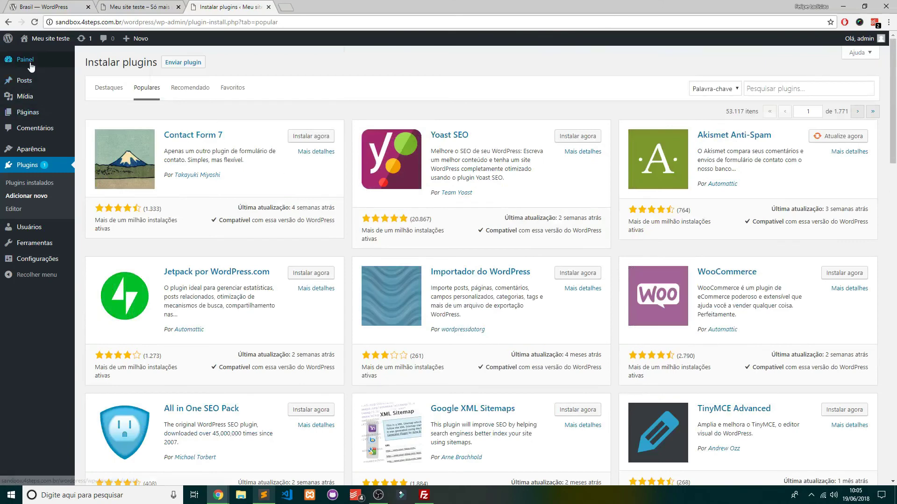
Visit the Painel dashboard, then return to the Meu site teste front page showing 'Minha primeira publicação'
click(28, 62)
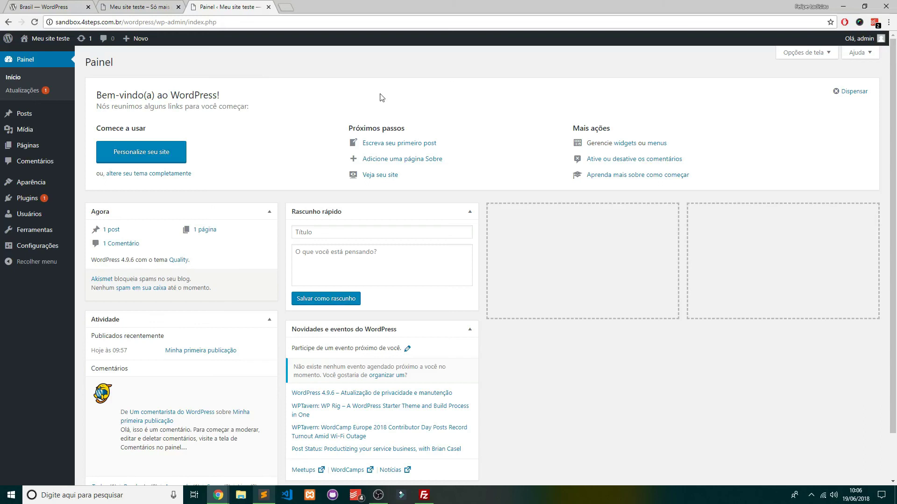
click(163, 9)
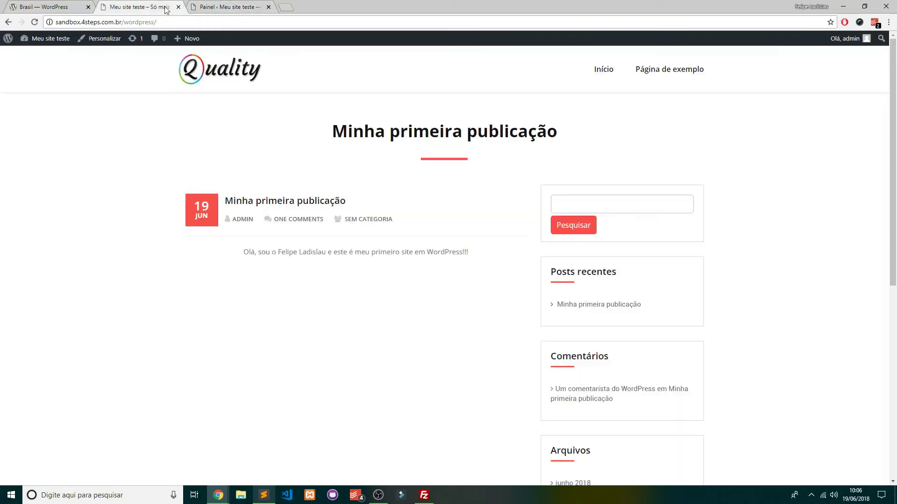
drag(330, 134, 445, 134)
click(461, 159)
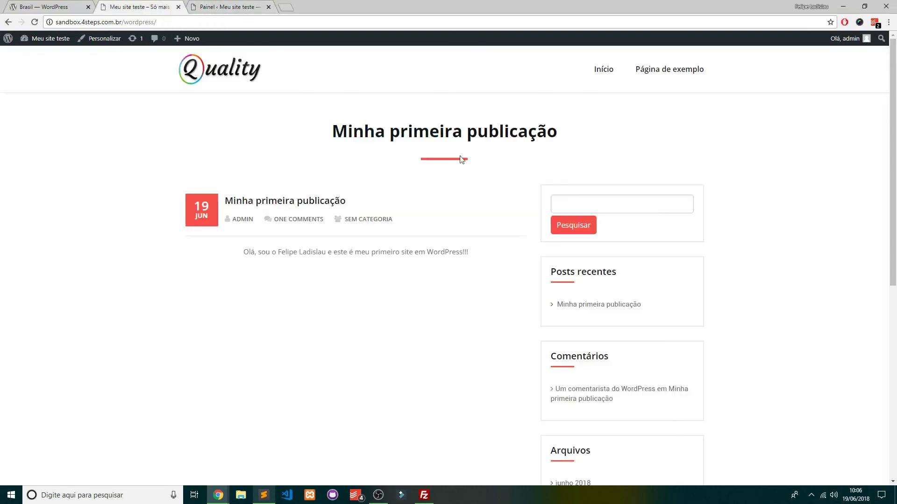